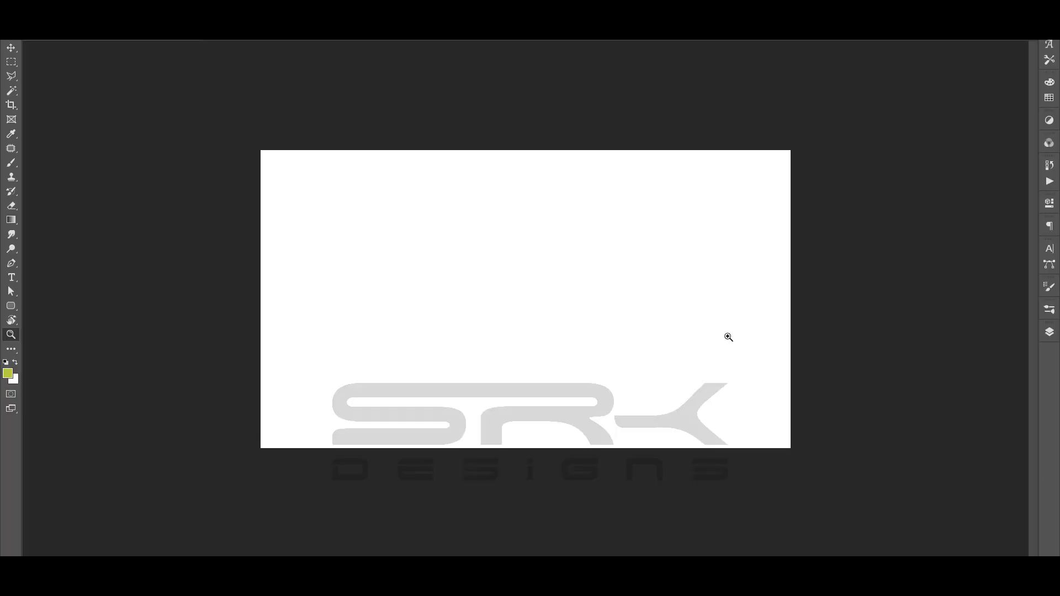
- Show the jimny layer, zoom in one step and set up a soft round brush
left_click(1049, 331)
left_click(906, 381)
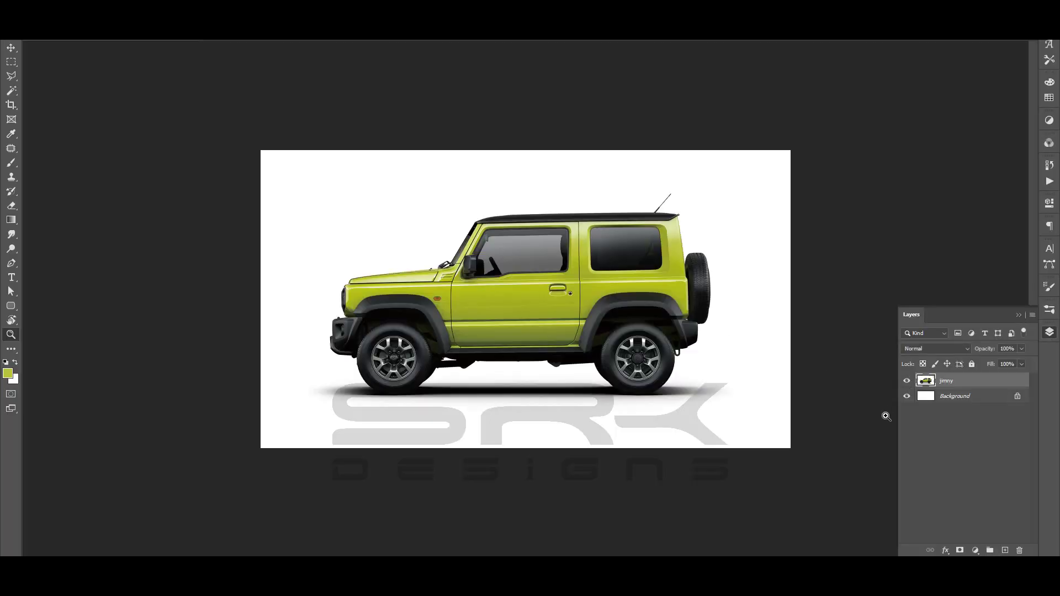
left_click(579, 254)
right_click(605, 166)
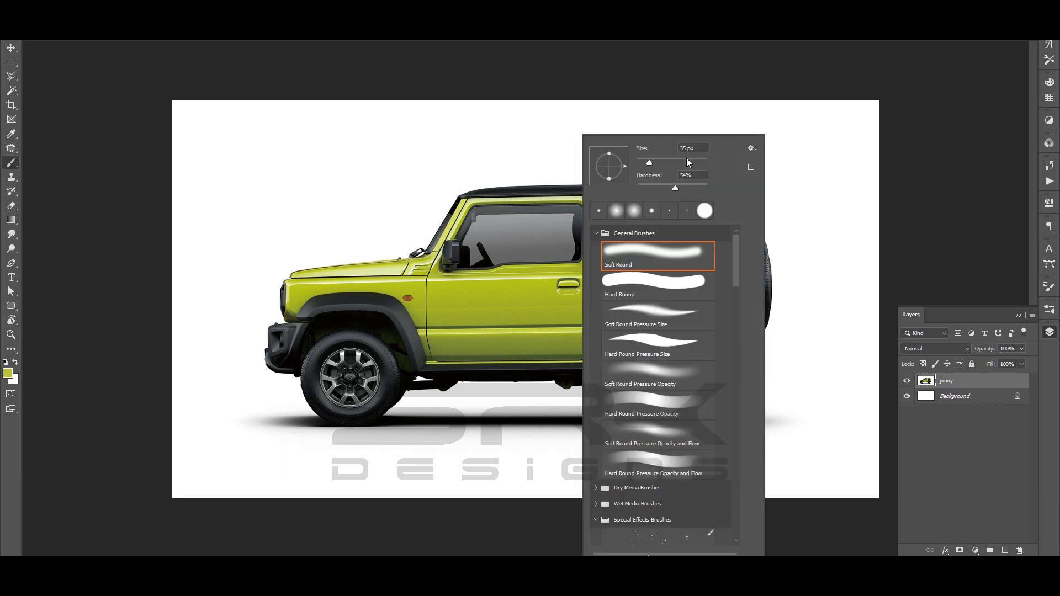
key("Return")
- On a new layer, sketch a taller roofline and extended rear body outline in black
key("ctrl+shift+alt+n")
key("d")
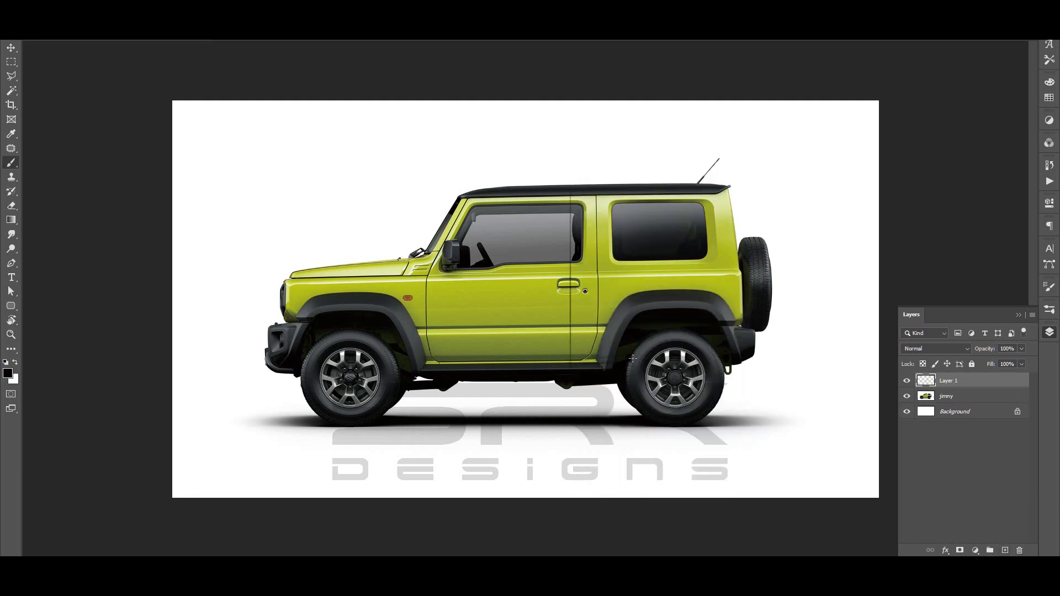
left_click_drag(467, 190, 778, 158)
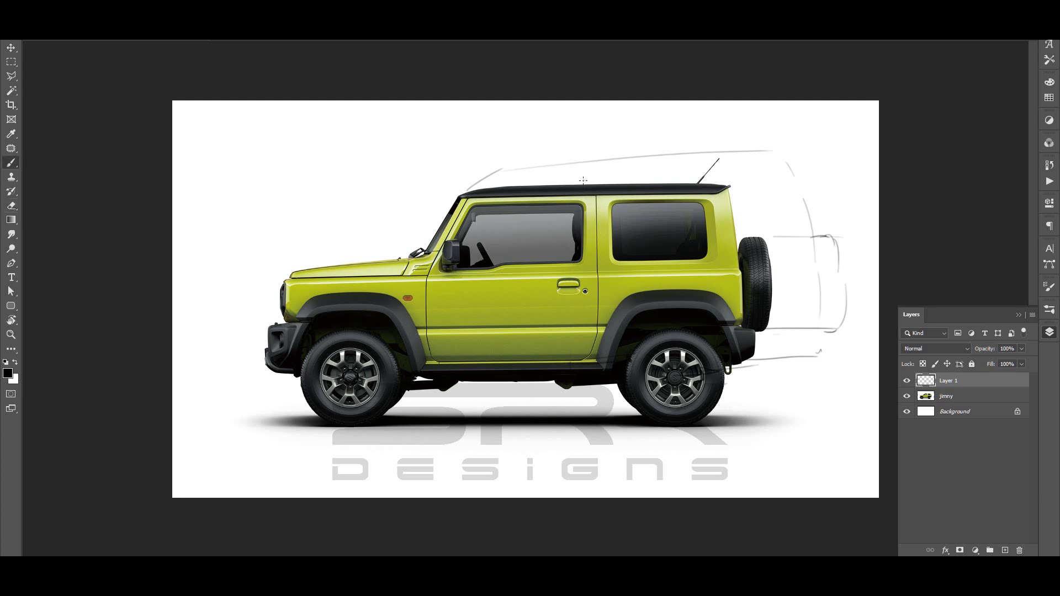
left_click_drag(634, 264, 802, 261)
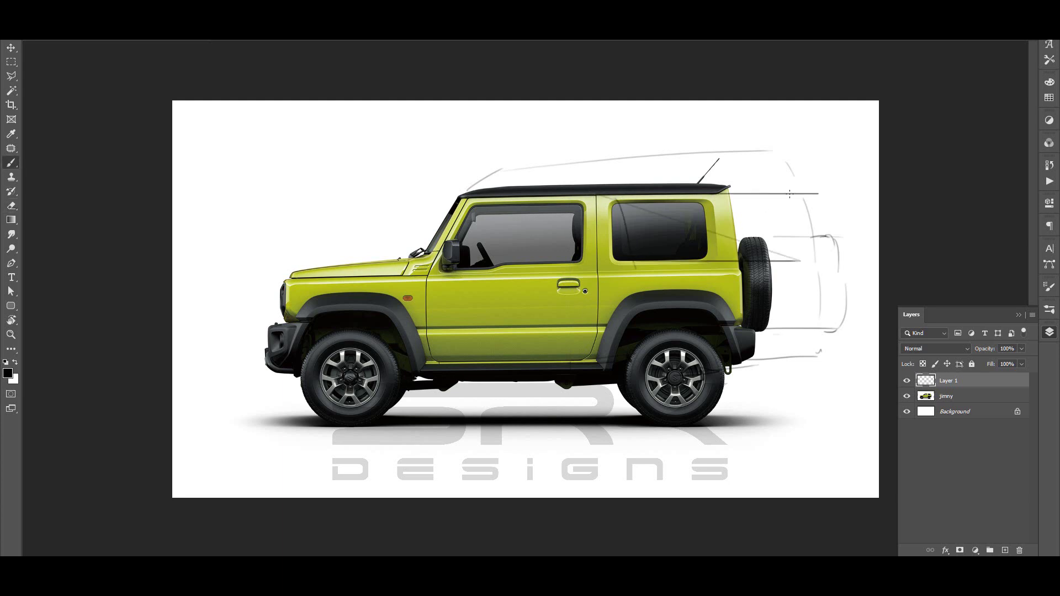
left_click_drag(795, 196, 645, 190)
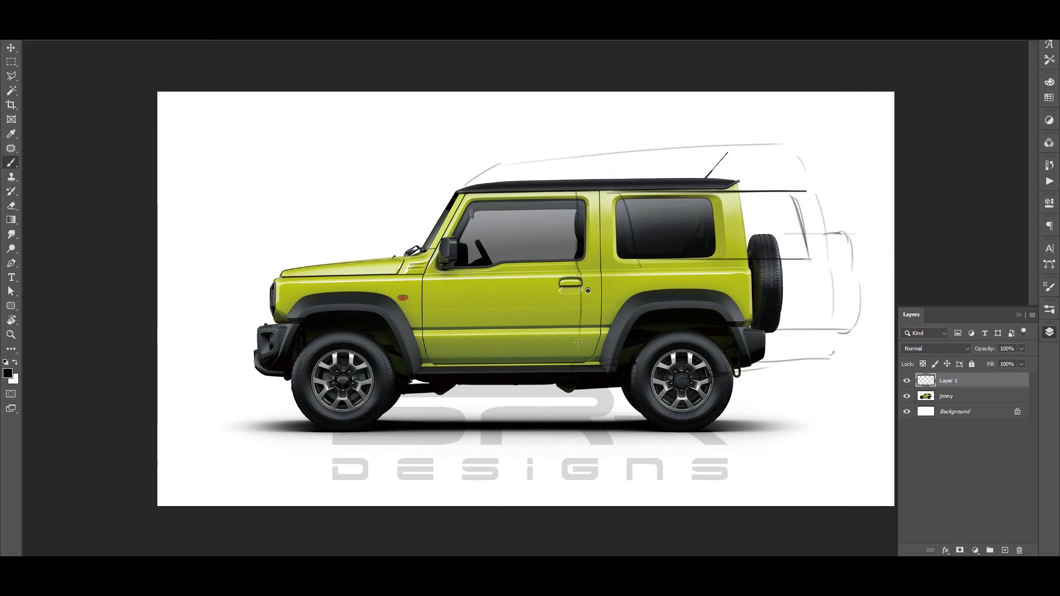
key("z")
left_click_drag(579, 343, 615, 304)
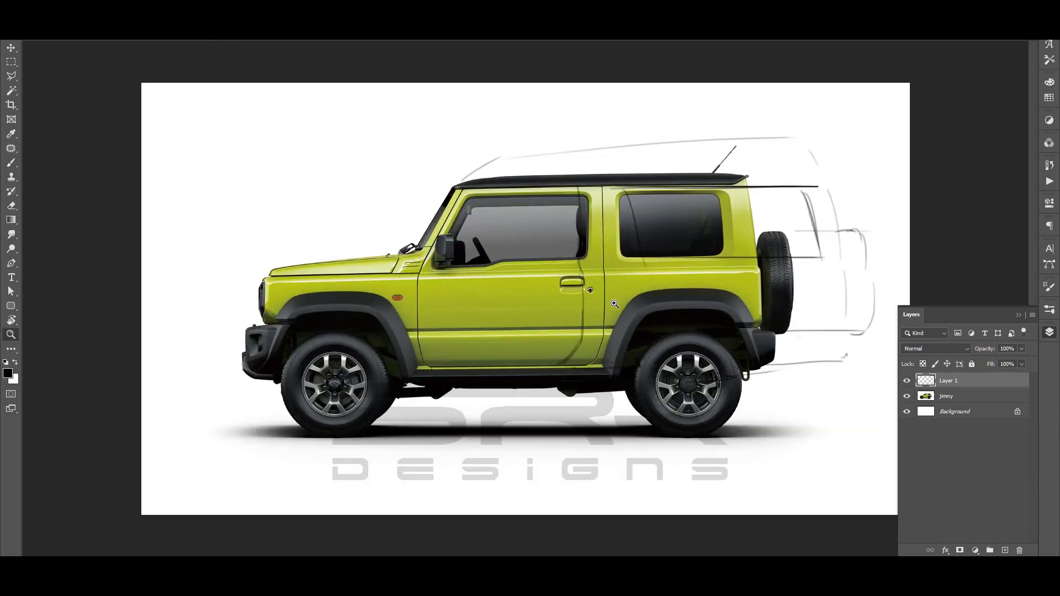
key("ctrl+plus")
- Outline the front door area with the Polygonal Lasso
key("l")
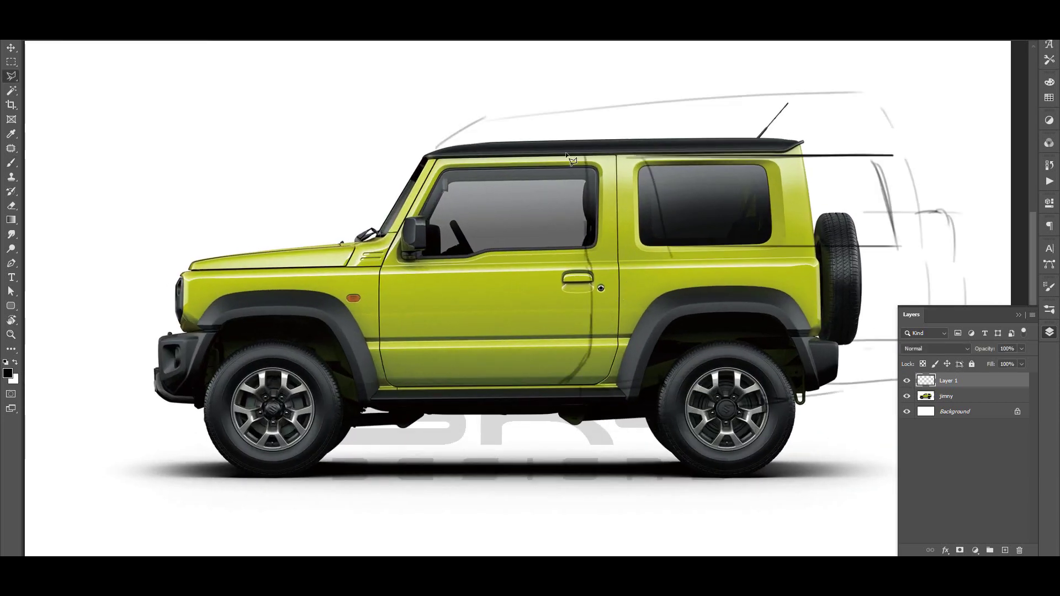
left_click(630, 331)
left_click(605, 402)
left_click(497, 403)
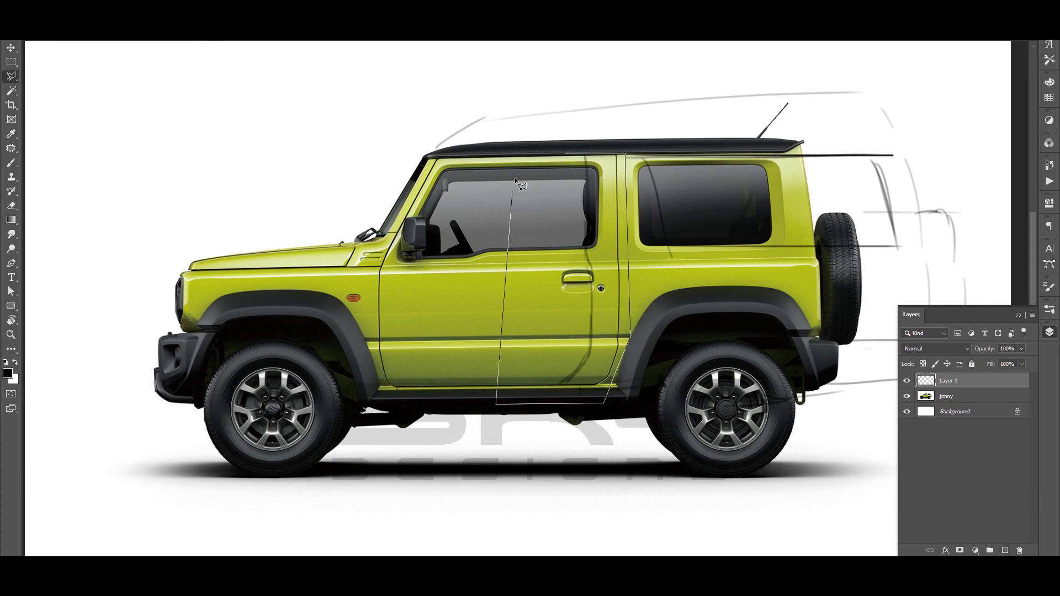
left_click(515, 148)
left_click(569, 151)
- Hide the sketch layer, copy the door area to Layer 2 and shift it left
left_click(907, 381)
left_click(946, 396)
key("ctrl+j")
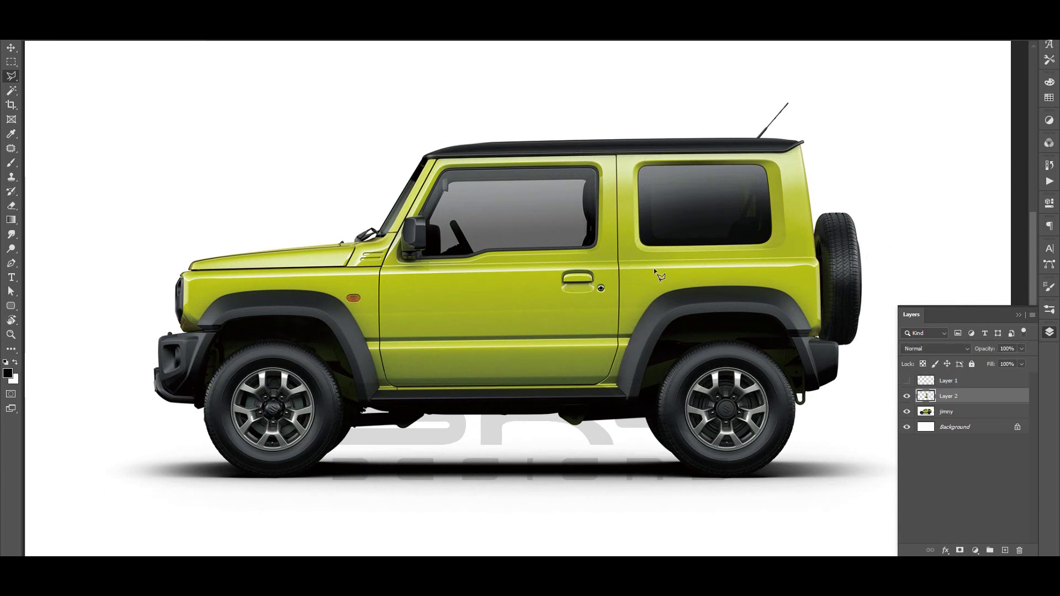
key("v")
left_click_drag(622, 296, 603, 296)
- Free Transform the door copy, lowering its top edge slightly to fit
key("ctrl+plus")
key("e")
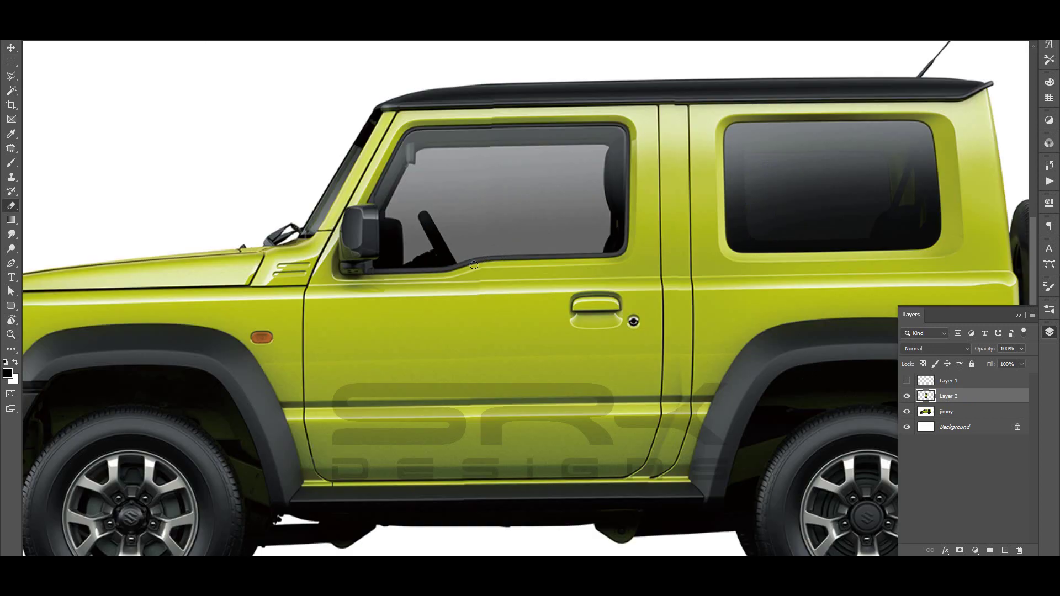
key("v")
key("ctrl+t")
left_click_drag(573, 91, 573, 93)
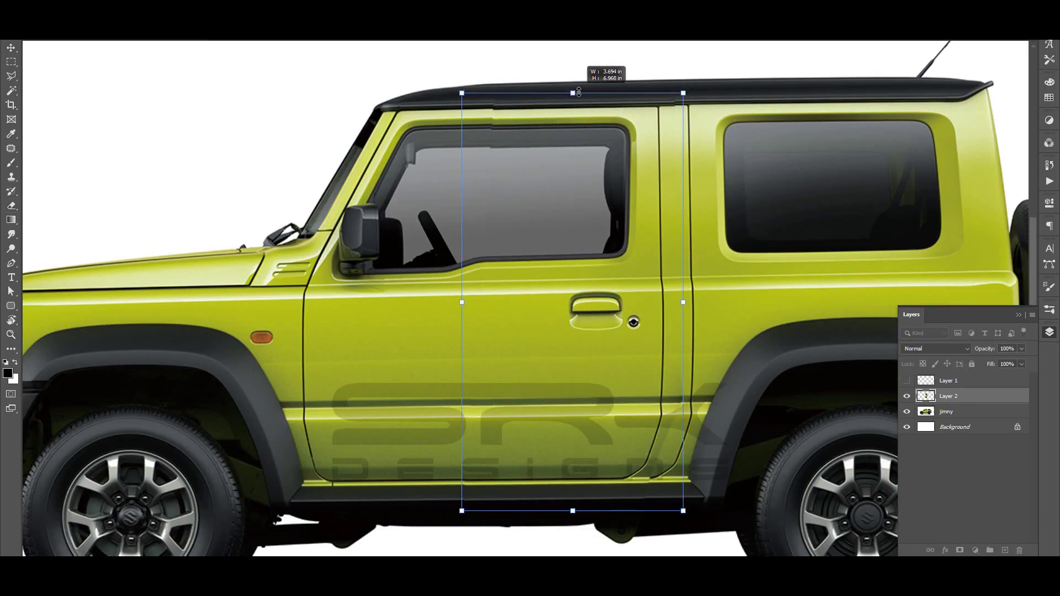
key("Return")
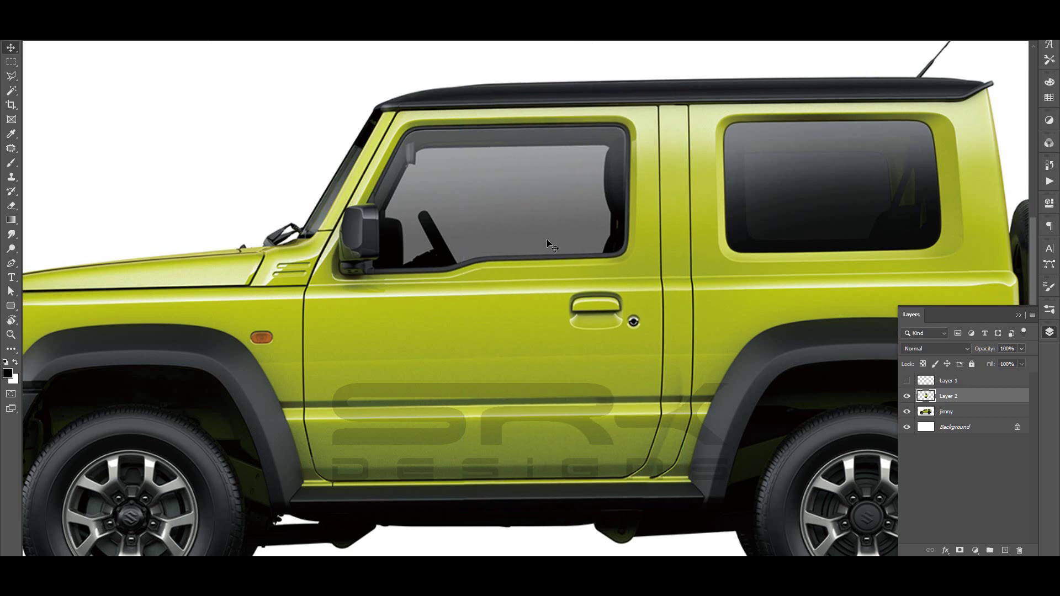
- Set the eraser size and zoom back out to the whole car
key("e")
right_click(546, 239)
key("Escape")
key("ctrl+minus")
key("ctrl+minus")
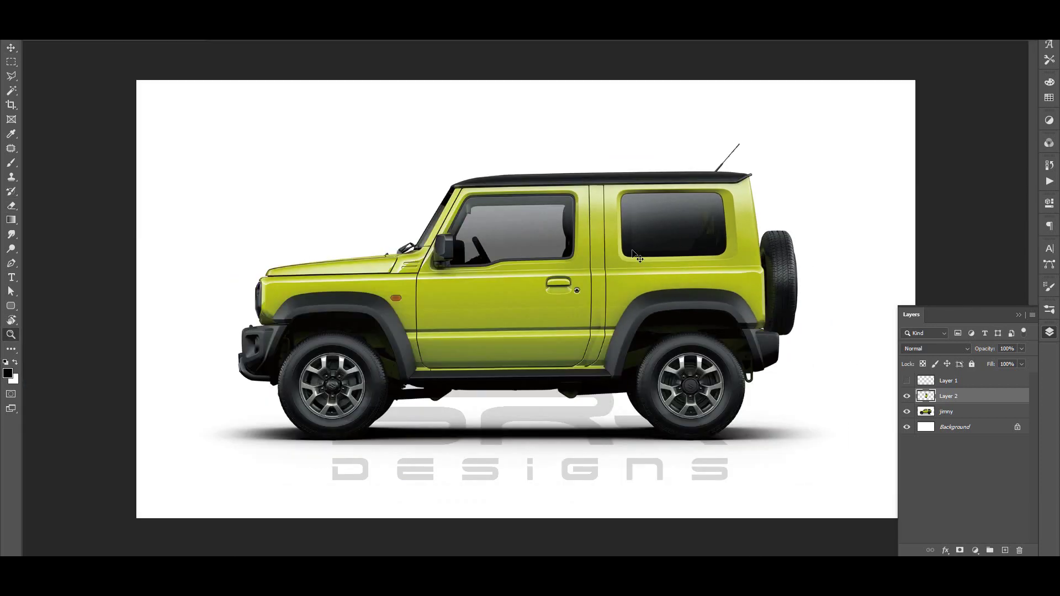
- Lasso the rear end with spare tyre, copy it to Layer 3 and push it right to the sketch
left_click(693, 246)
left_click_drag(744, 268, 629, 260)
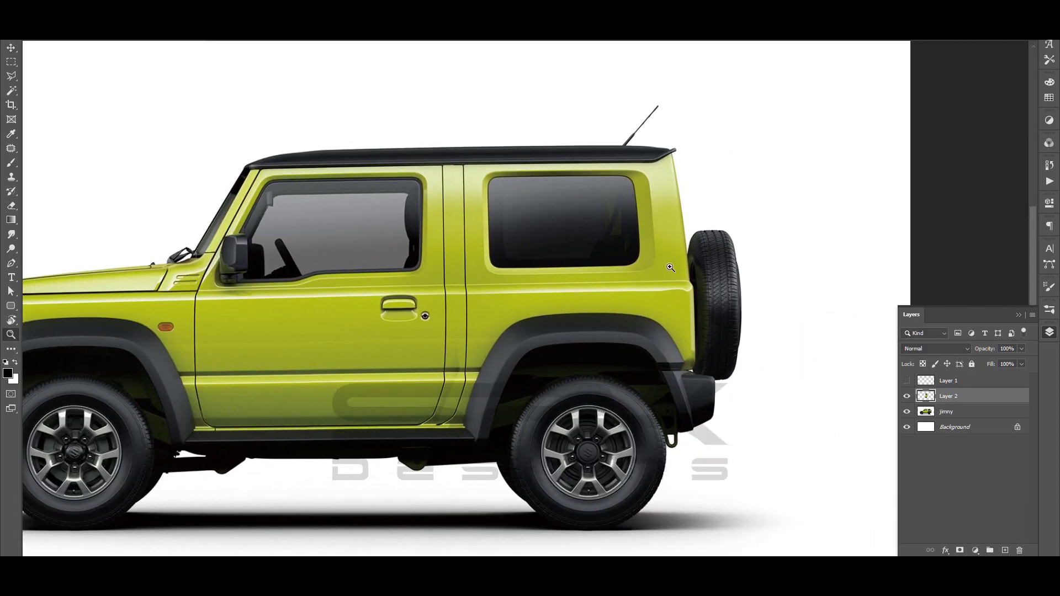
left_click(907, 380)
key("l")
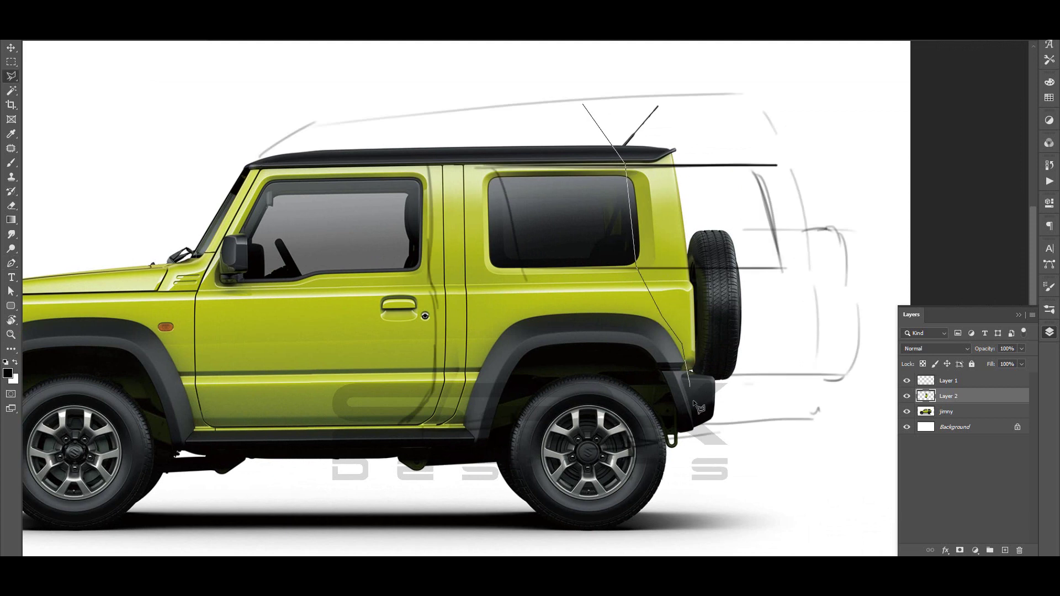
left_click_drag(699, 409, 875, 160)
left_click(946, 411)
key("ctrl+j")
left_click_drag(753, 320, 861, 321)
- Hide the sketch layer and outline the rear side panel behind the body
key("z")
left_click(893, 331)
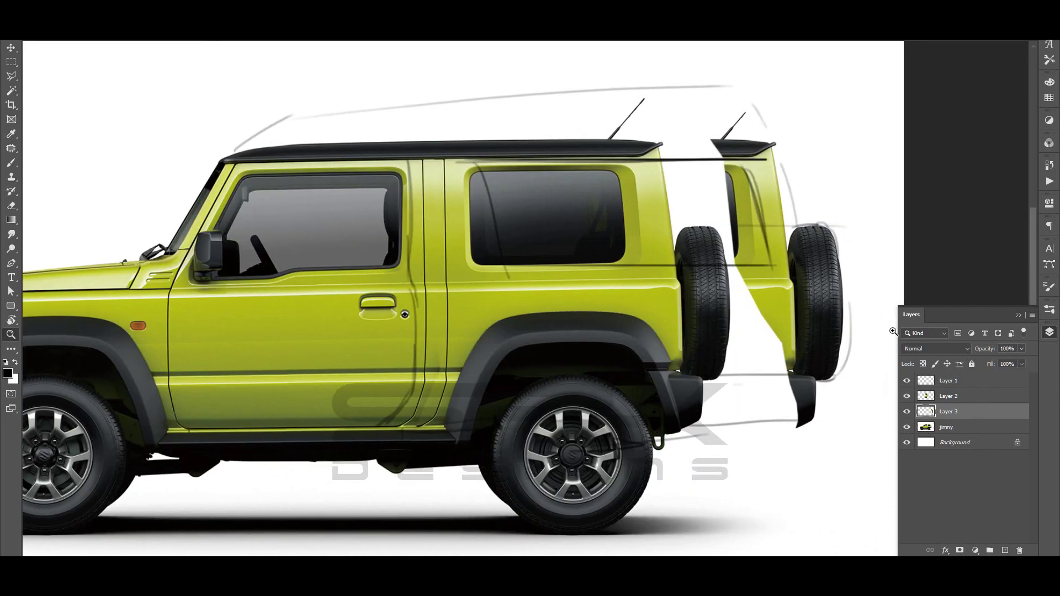
left_click(906, 380)
key("ctrl+0")
left_click(653, 267)
key("k")
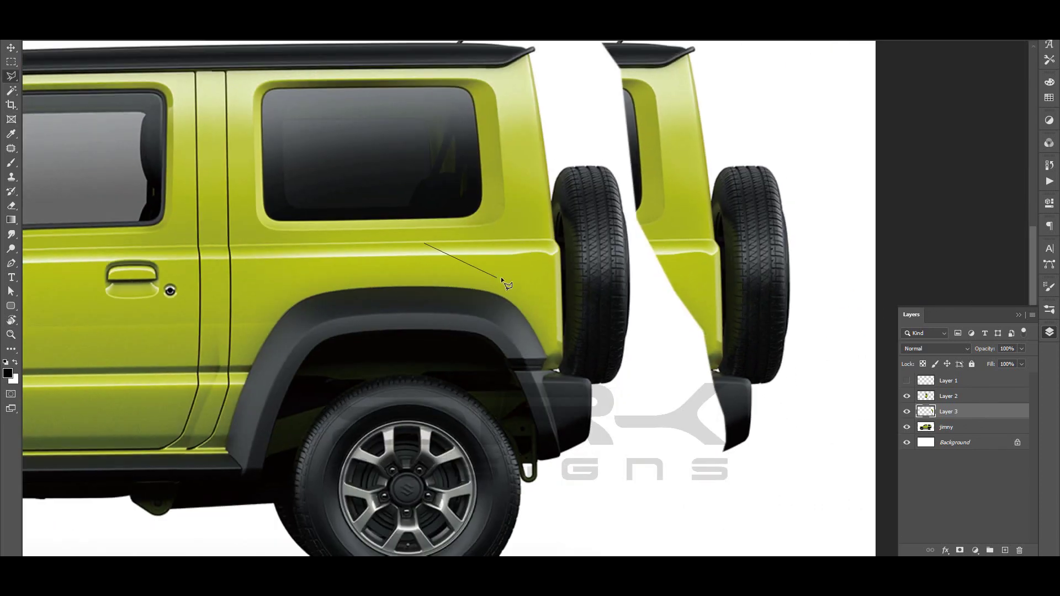
left_click(559, 352)
- Copy the rear panel to Layer 4 and stretch it right to the moved rear end
key("ctrl+j")
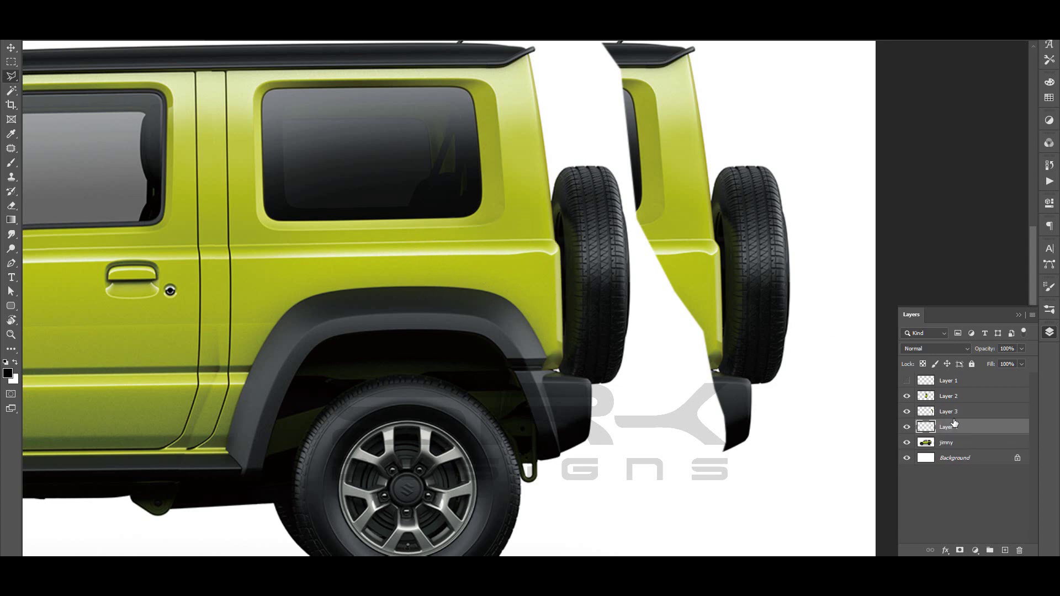
key("ctrl+t")
left_click_drag(563, 289, 719, 289)
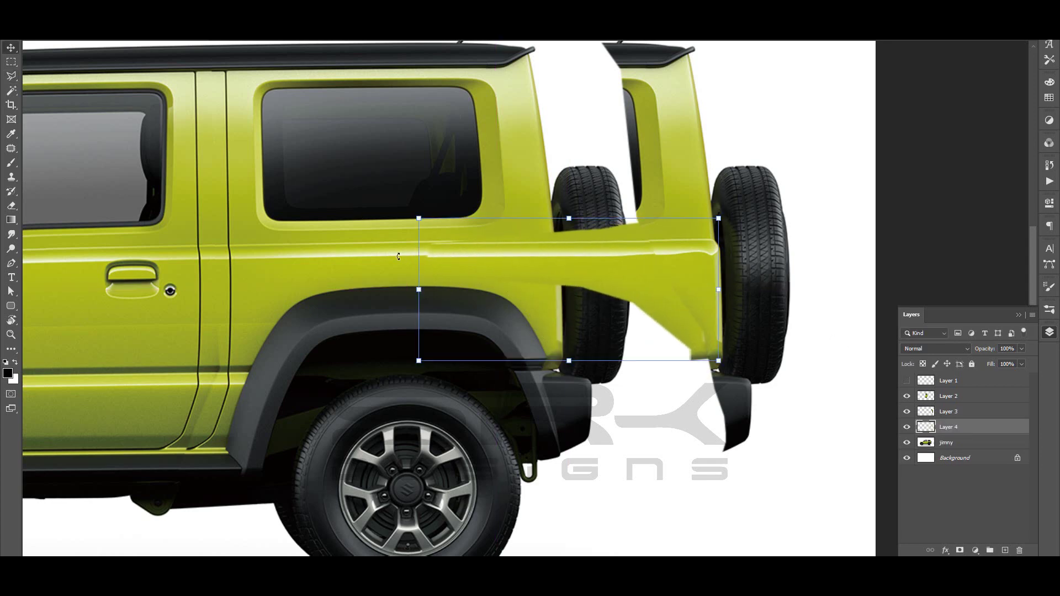
left_click_drag(419, 290, 416, 284)
key("Return")
key("ctrl+0")
- Refine the stretched panel's fit with a second Free Transform
key("z")
left_click(792, 274)
key("ctrl+t")
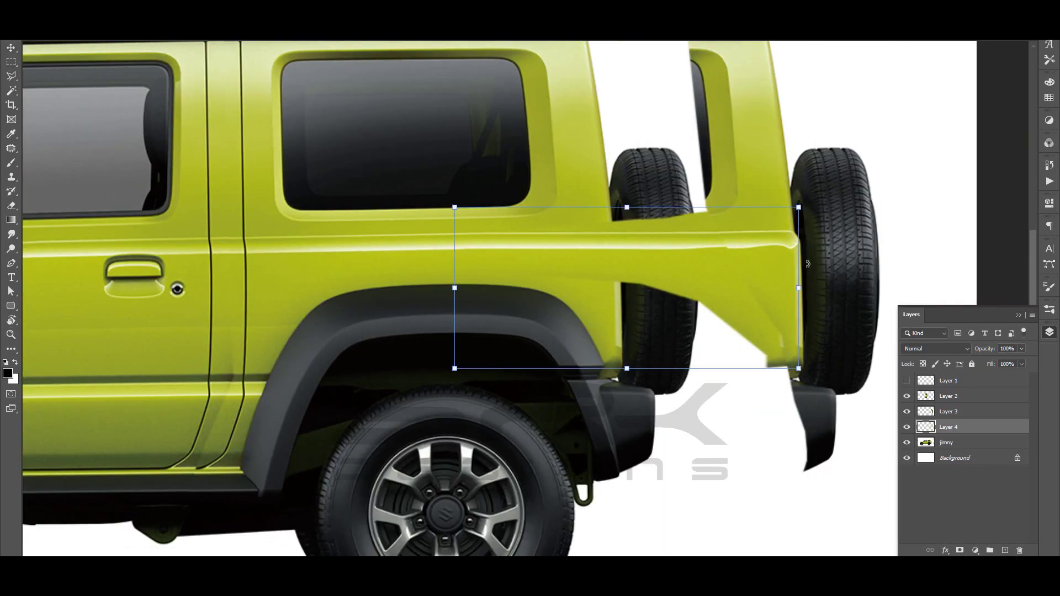
key("Return")
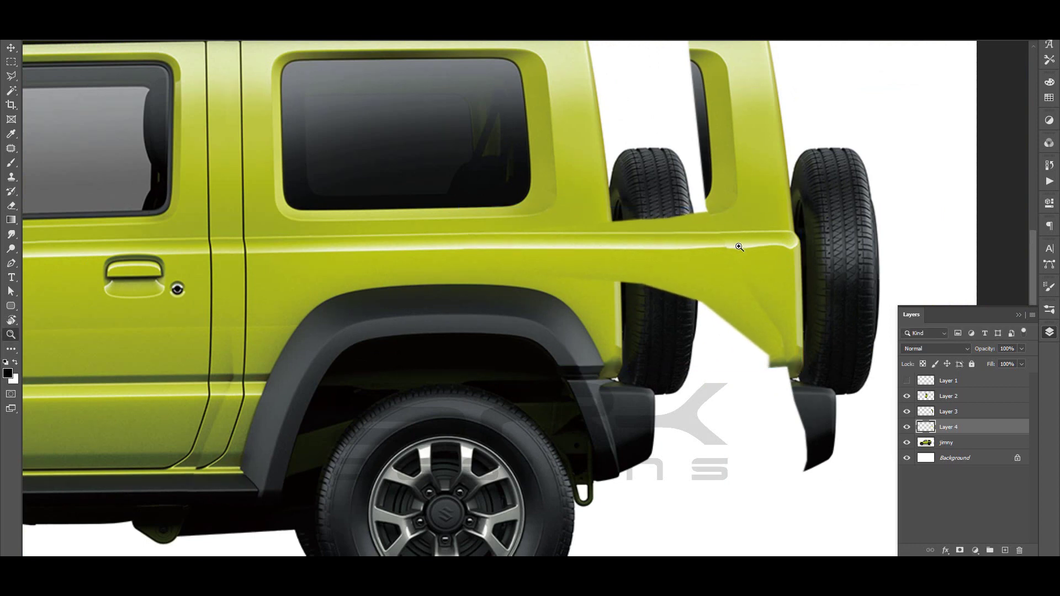
left_click(784, 263)
- Switch to the brush and zoom in on the pillar between the doors
key("b")
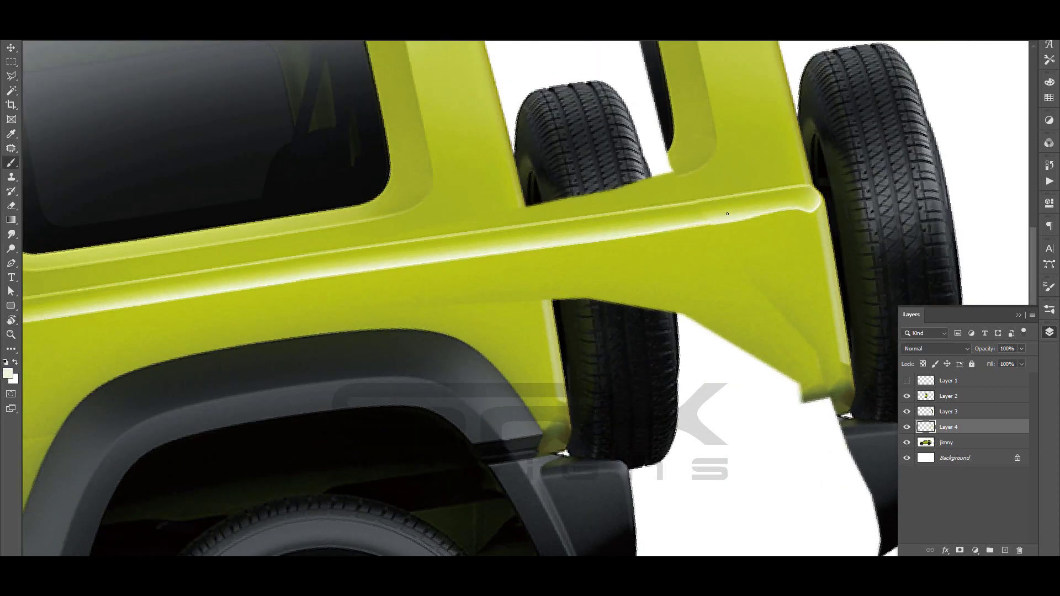
key("ctrl+0")
key("z")
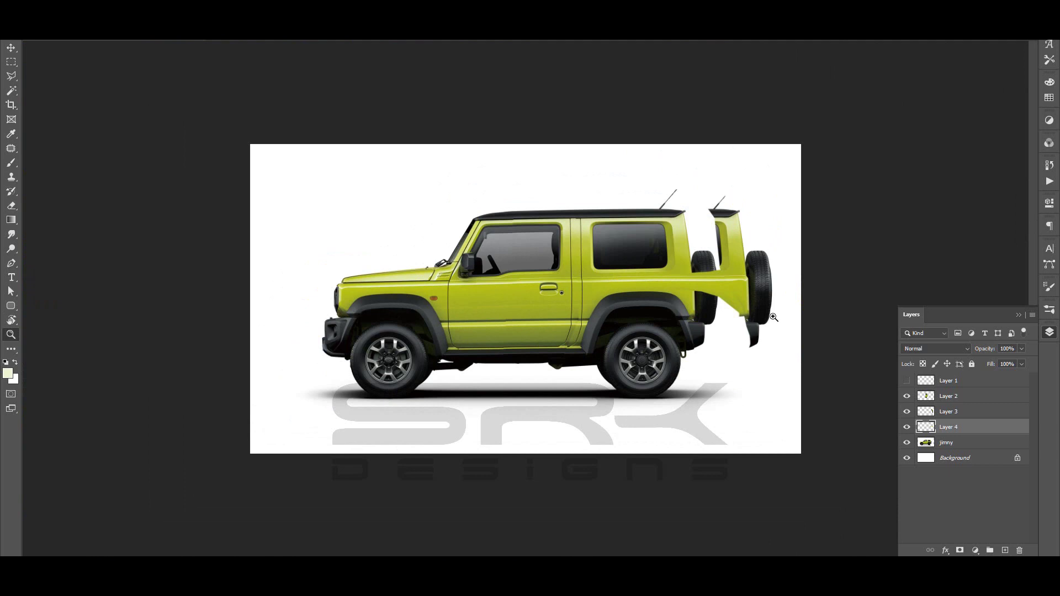
left_click(591, 192)
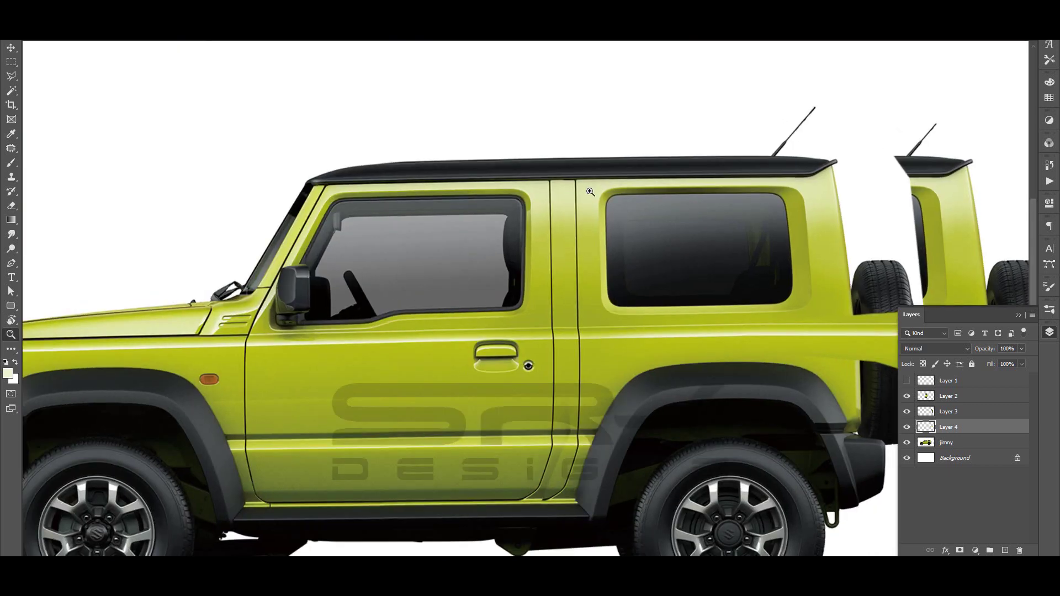
left_click(569, 178)
- On a new layer, select the door seam line at the pillar and delete it
key("l")
key("ctrl+shift+alt+n")
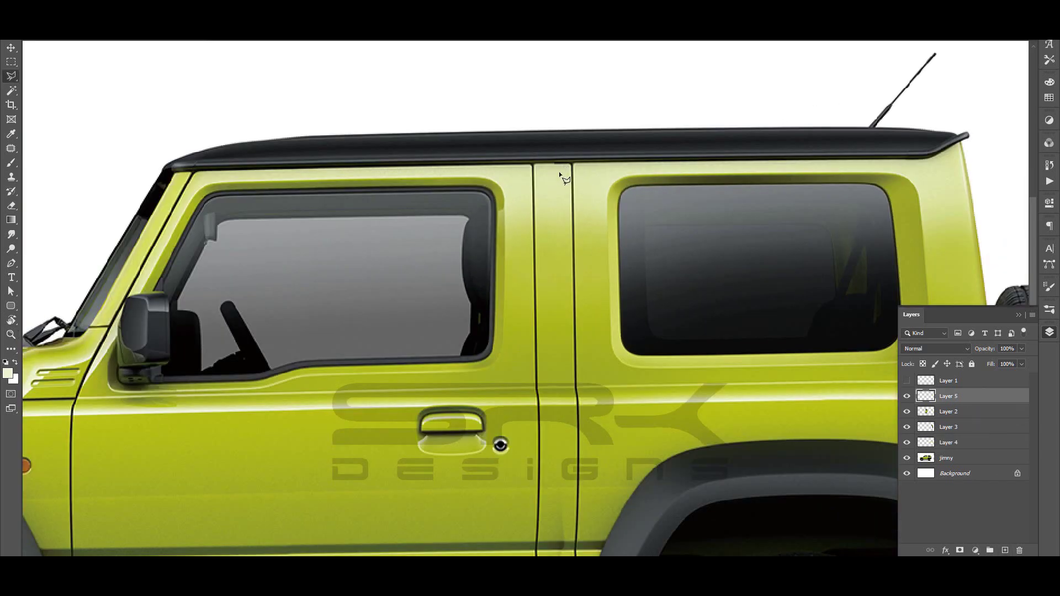
scroll(582, 375, "down", 5)
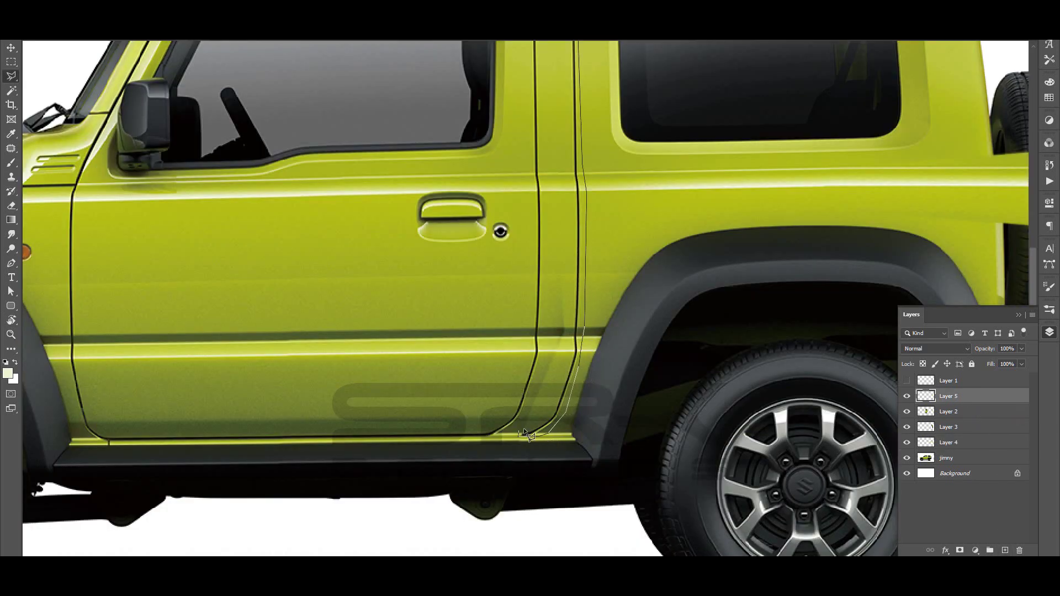
scroll(570, 326, "up", 6)
left_click(562, 221)
double_click(573, 221)
scroll(569, 298, "down", 4)
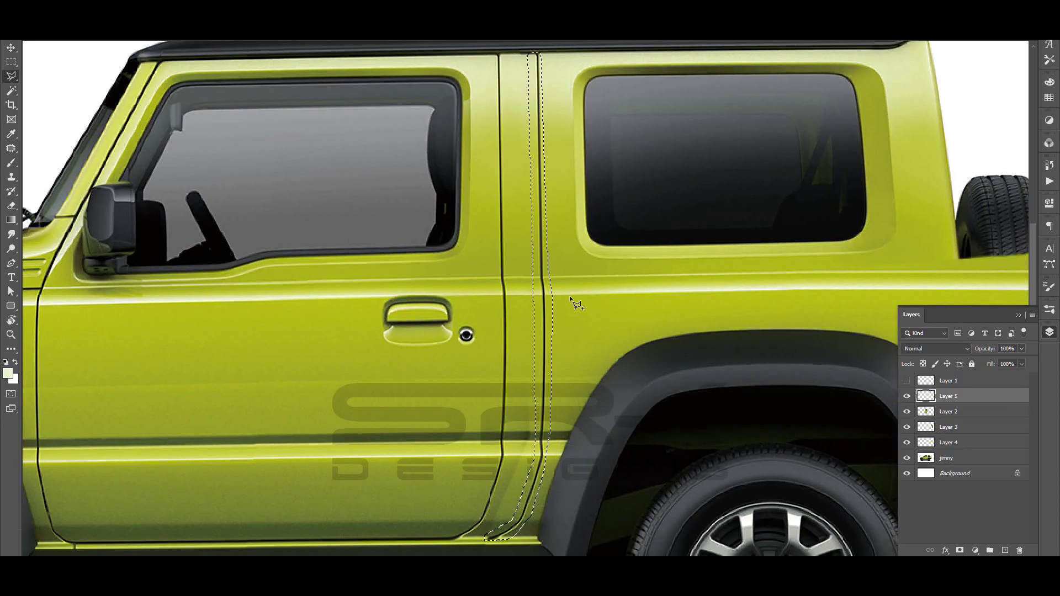
key("Delete")
key("ctrl+d")
- Lasso the dark shadow along the rear door edge near the wheel arch and lighten it
left_click_drag(546, 271, 562, 381)
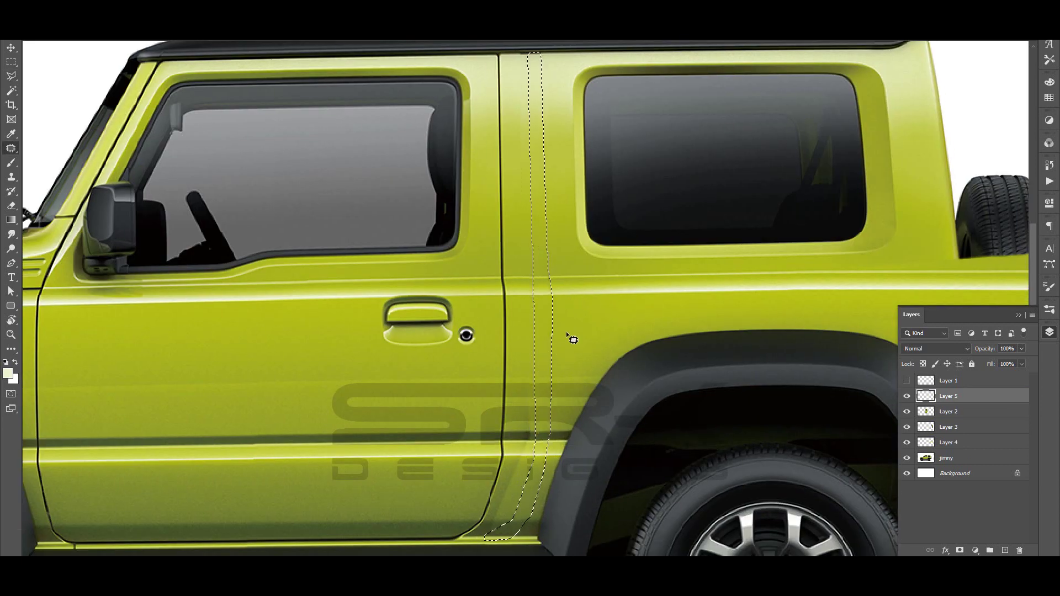
scroll(589, 305, "down", 5)
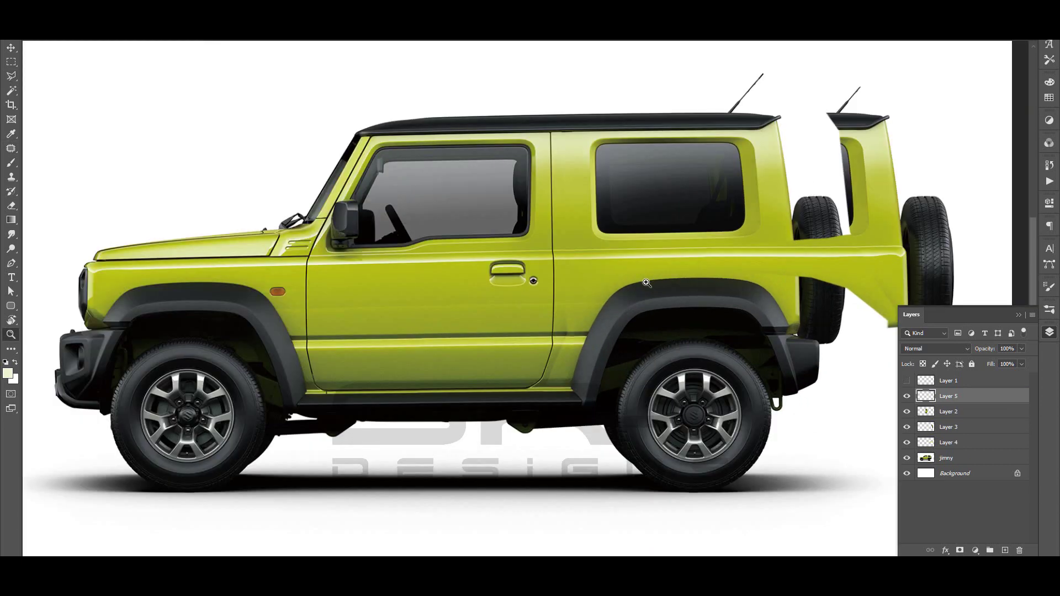
left_click(524, 353)
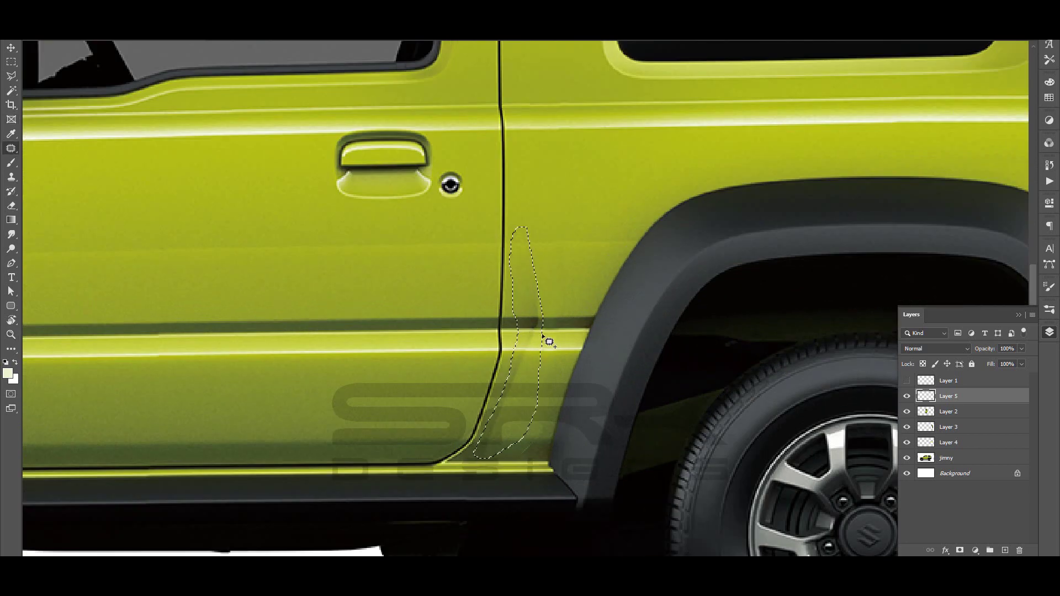
key("Delete")
key("ctrl+d")
key("z")
key("ctrl+0")
left_click(584, 279)
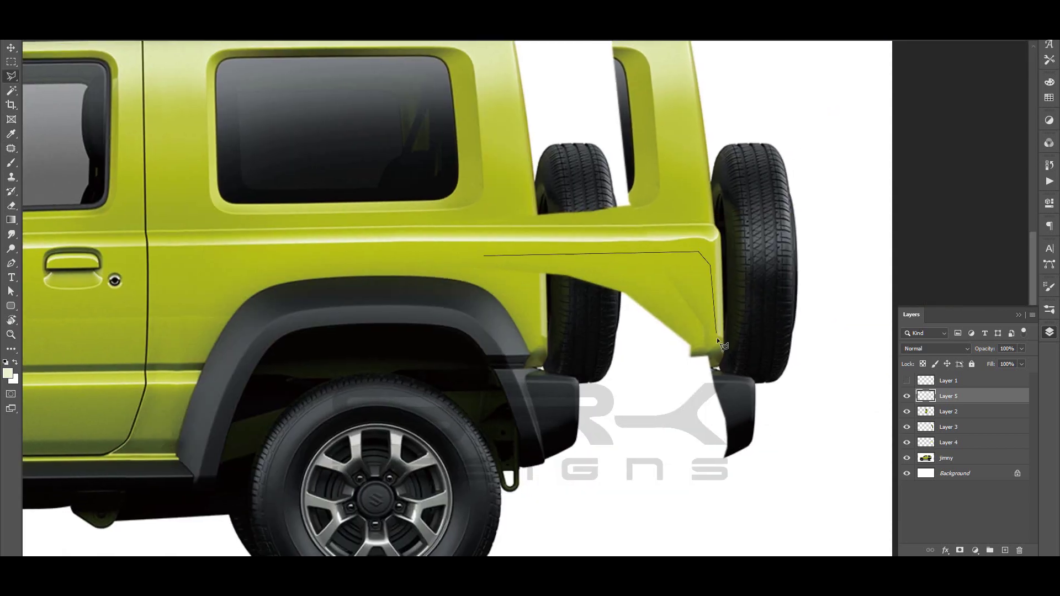
- Outline the gap under the rear panel and ready a soft round brush on a new layer
left_click_drag(718, 368, 716, 366)
key("ctrl+shift+alt+n")
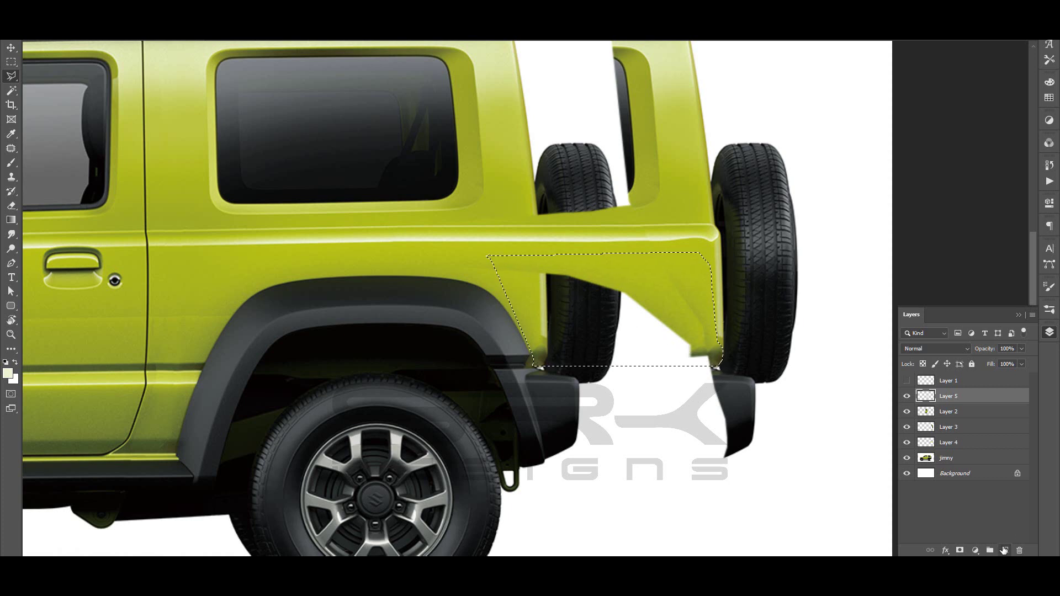
key("b")
right_click(500, 137)
key("Escape")
right_click(613, 137)
key("Escape")
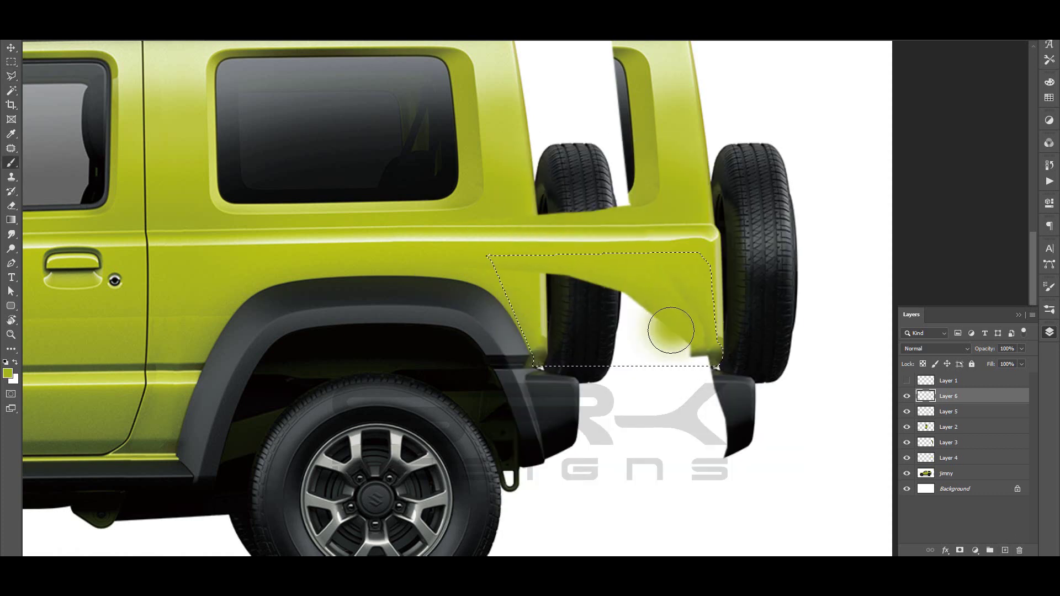
- Paint the outlined gap in body yellow, comparing with the fill hidden and shown
mouse_move(670, 332)
left_mouse_down()
mouse_move(539, 332)
mouse_move(705, 331)
left_mouse_up()
key("ctrl+comma")
right_click(722, 357)
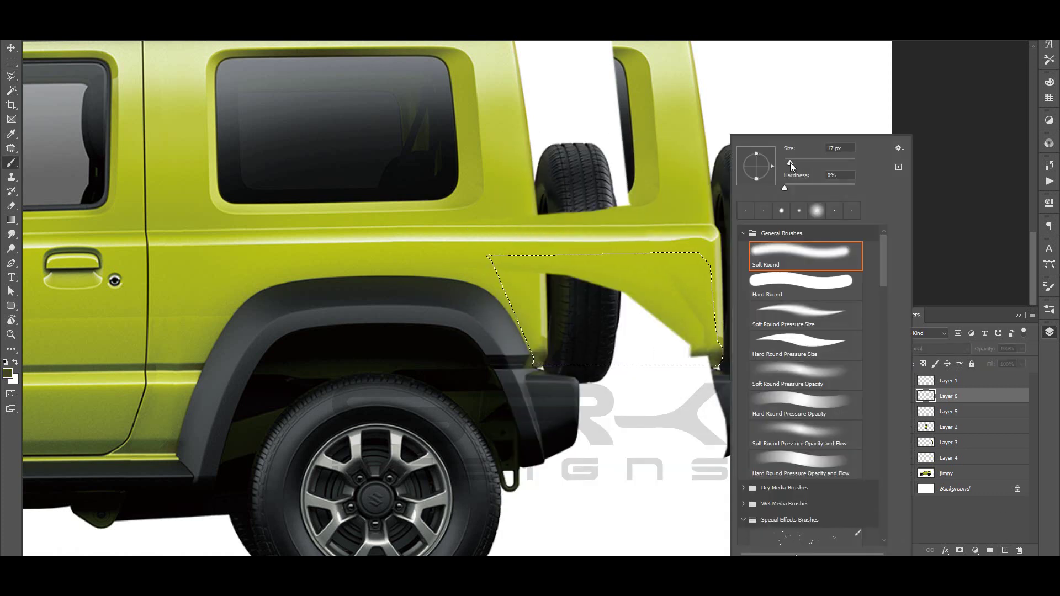
key("Escape")
key("ctrl+comma")
key("ctrl+d")
scroll(765, 330, "up", 3)
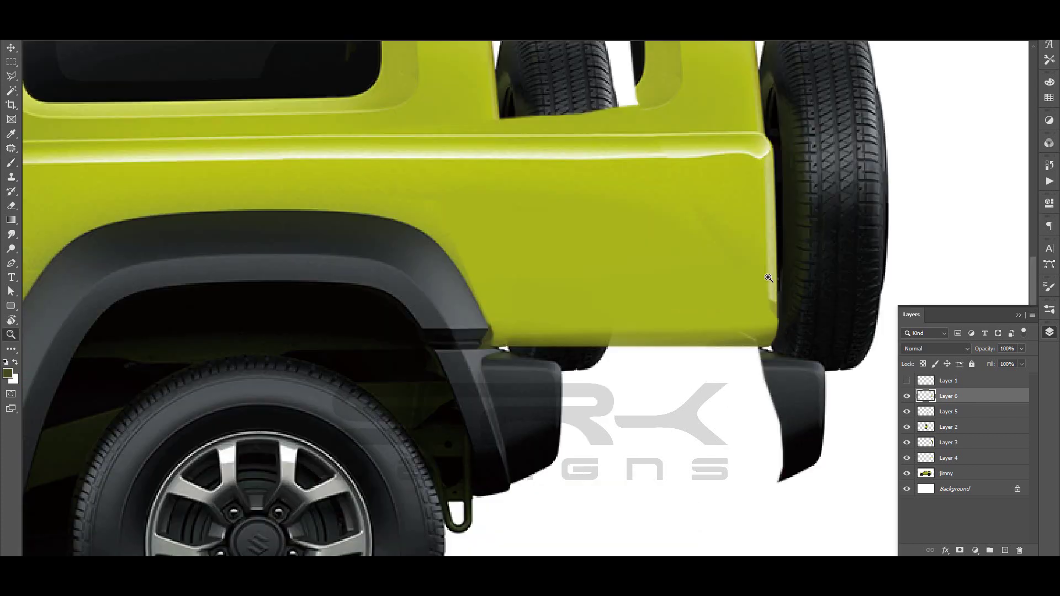
- Shade the panel's lower edge darker and outline an underbody strip on new Layer 7
left_click_drag(495, 347, 731, 293)
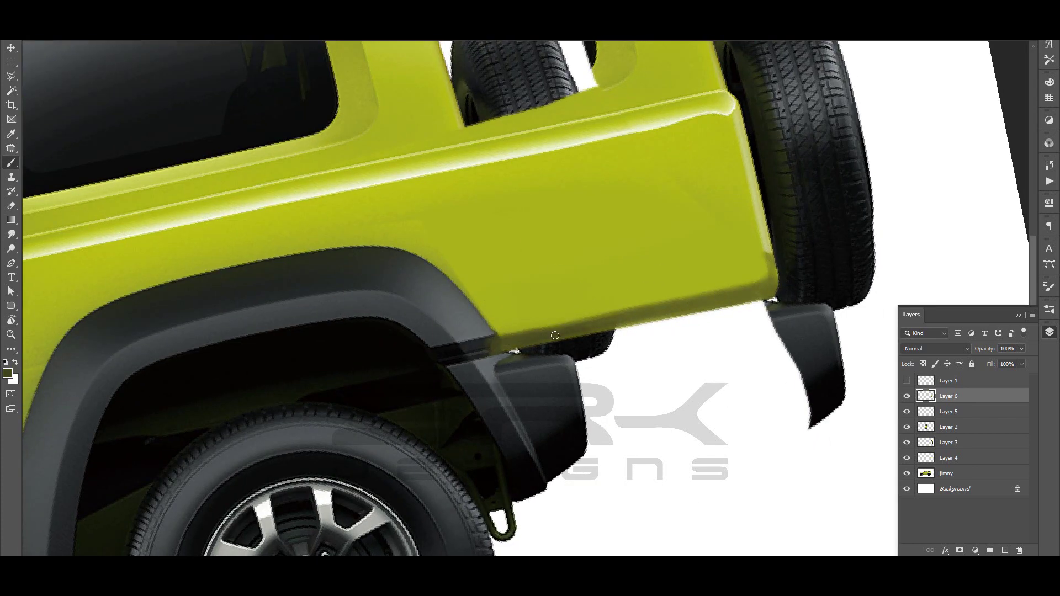
key("z")
left_click(493, 338, "shift")
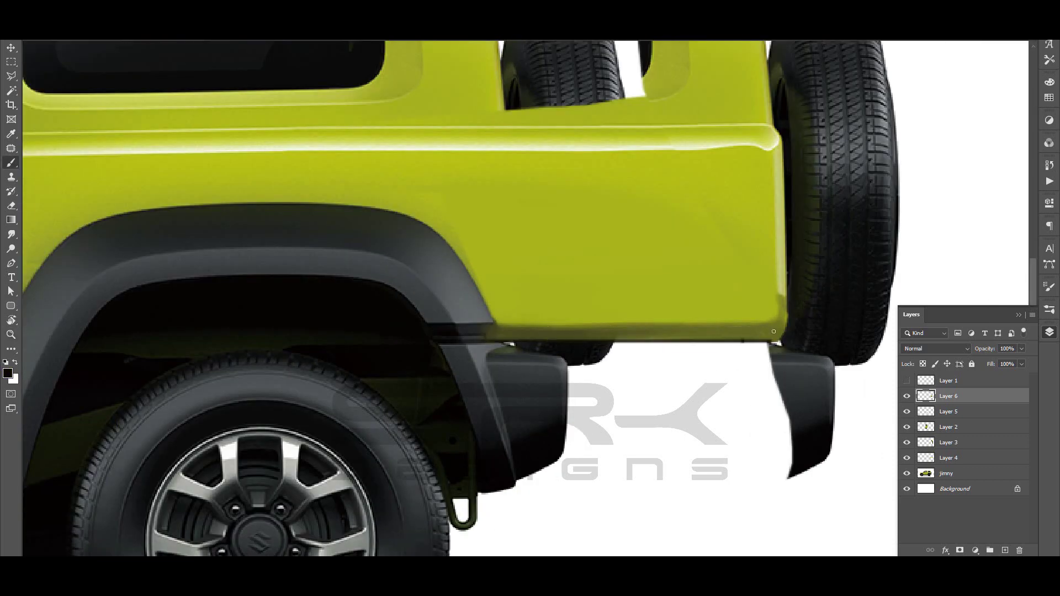
double_click(717, 373)
key("ctrl+shift+alt+n")
key("z")
left_click(748, 341)
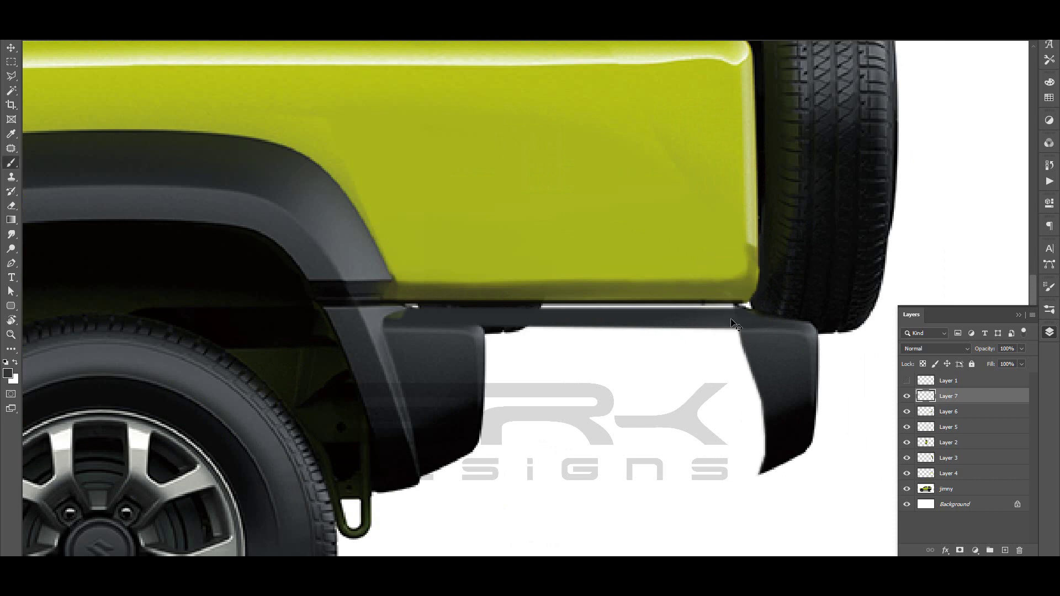
- Outline the lengthened rear bumper and fill it with a dark gradient on a new layer
key("z")
left_click(735, 326, "alt")
key("l")
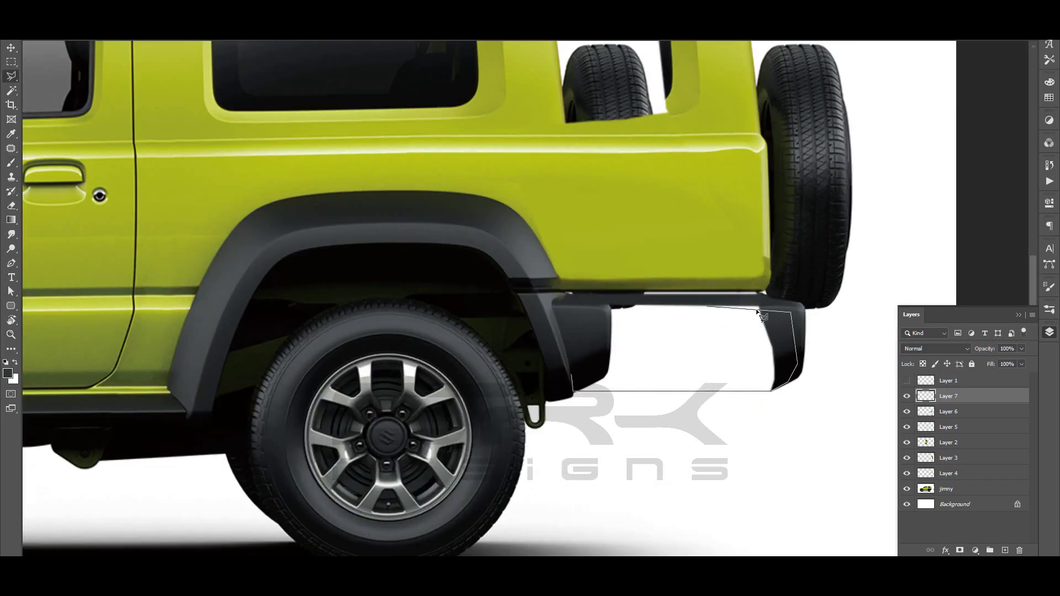
left_click(604, 306)
key("g")
key("ctrl+shift+alt+n")
left_click_drag(685, 309, 684, 389)
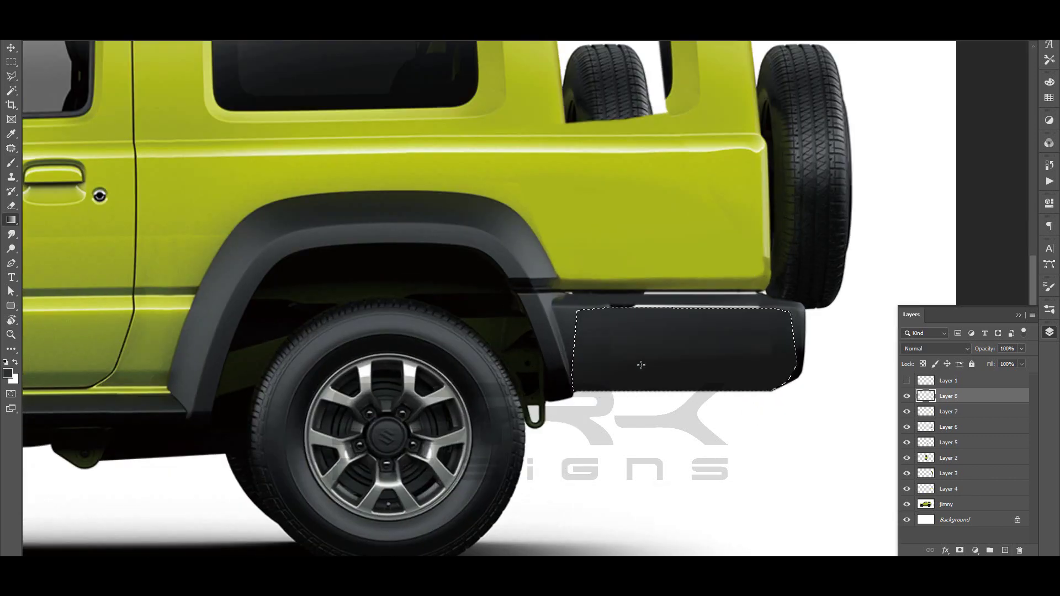
- Paint a highlight across the bumper top, then rework it with a smaller dark brush
key("z")
left_click(715, 319)
key("b")
left_click_drag(607, 281, 773, 274)
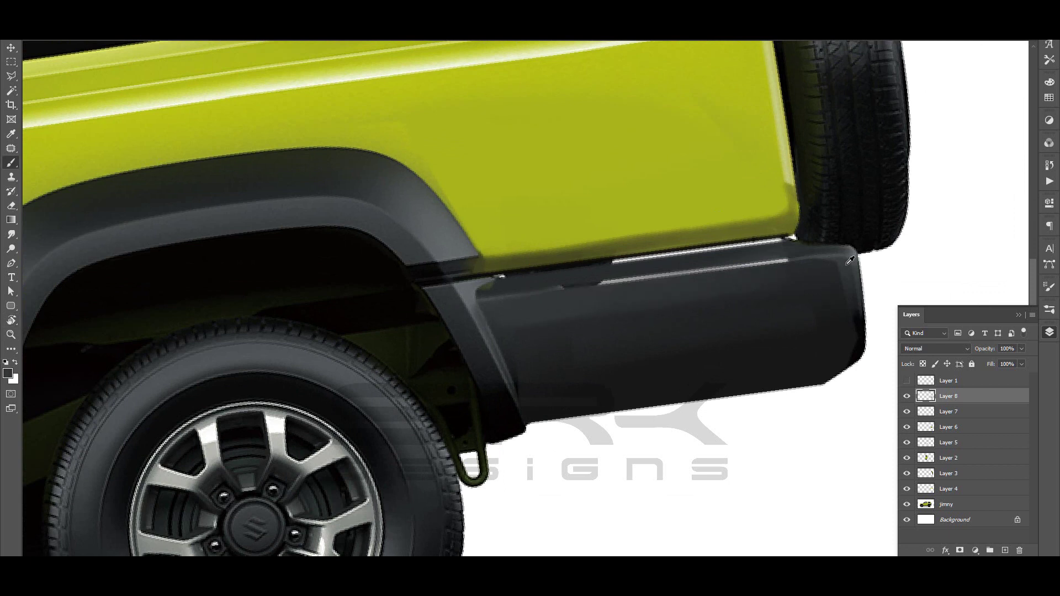
right_click(707, 276)
double_click(757, 185)
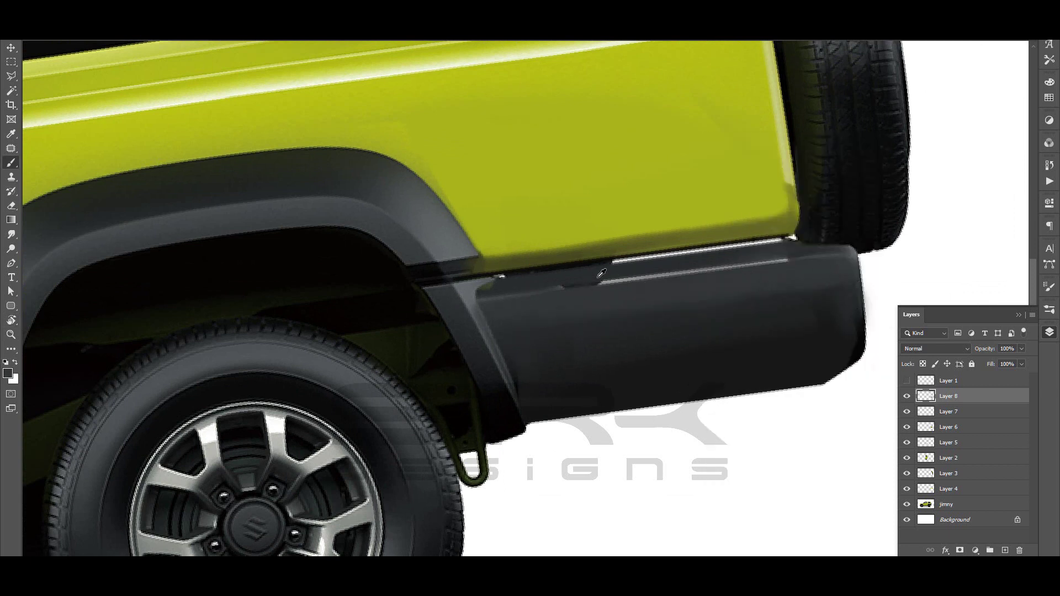
left_click_drag(602, 279, 798, 263)
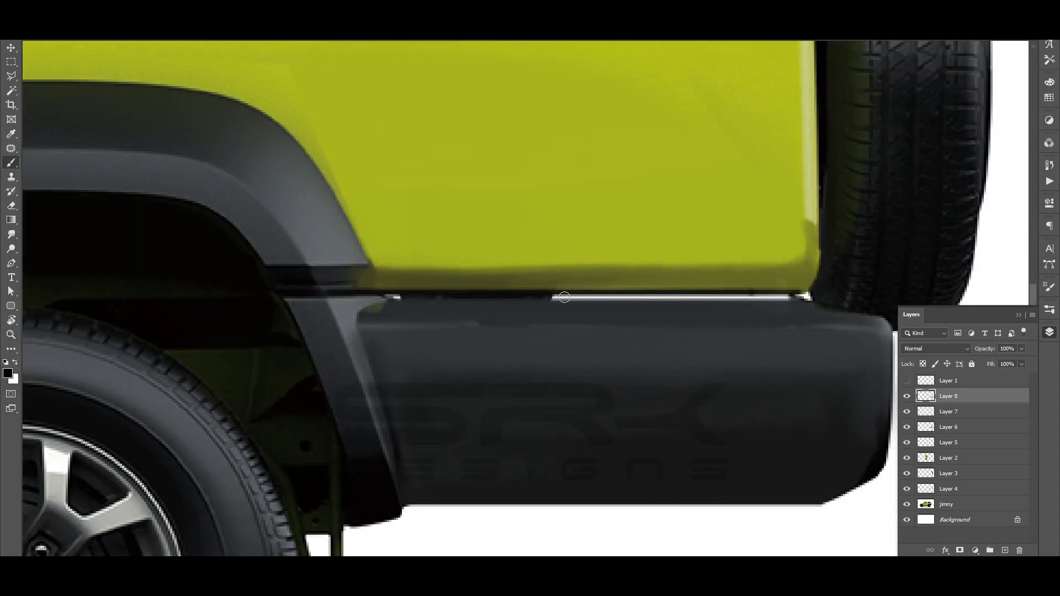
mouse_move(564, 298)
left_mouse_down()
mouse_move(651, 298)
mouse_move(440, 302)
mouse_move(666, 298)
left_mouse_up()
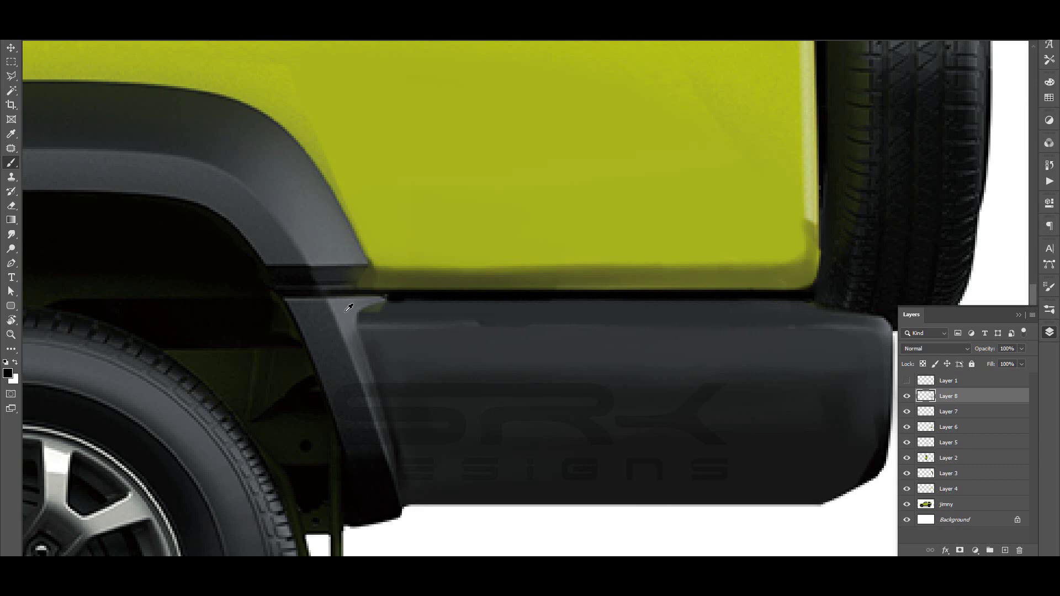
- On a new layer, paint a thin light grey line along the bumper top
left_click(349, 308, "alt")
left_click(1005, 551)
left_click_drag(431, 327, 815, 326)
key("ctrl+0")
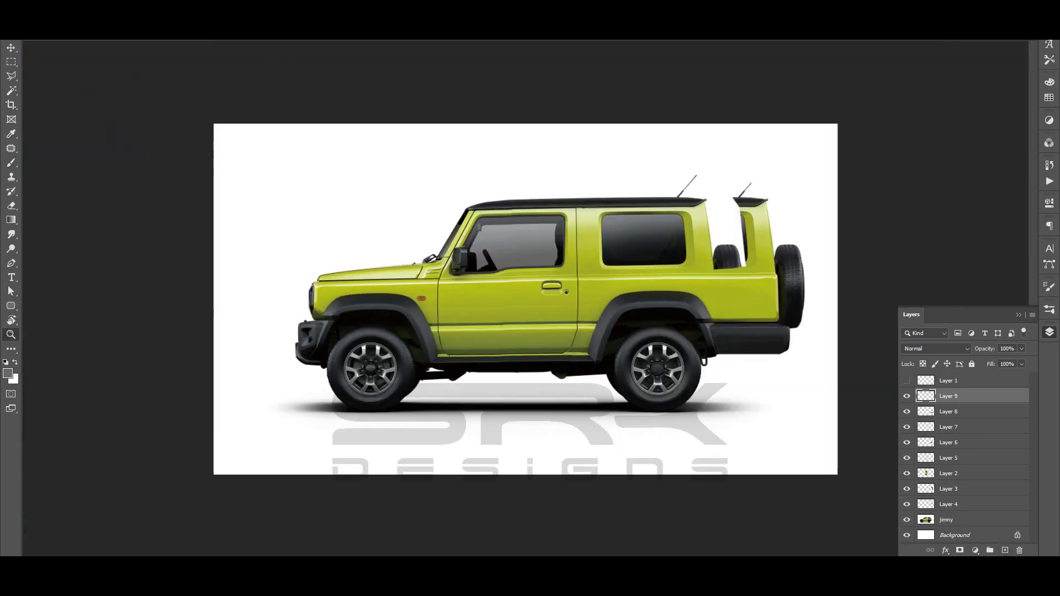
key("z")
left_click(677, 327)
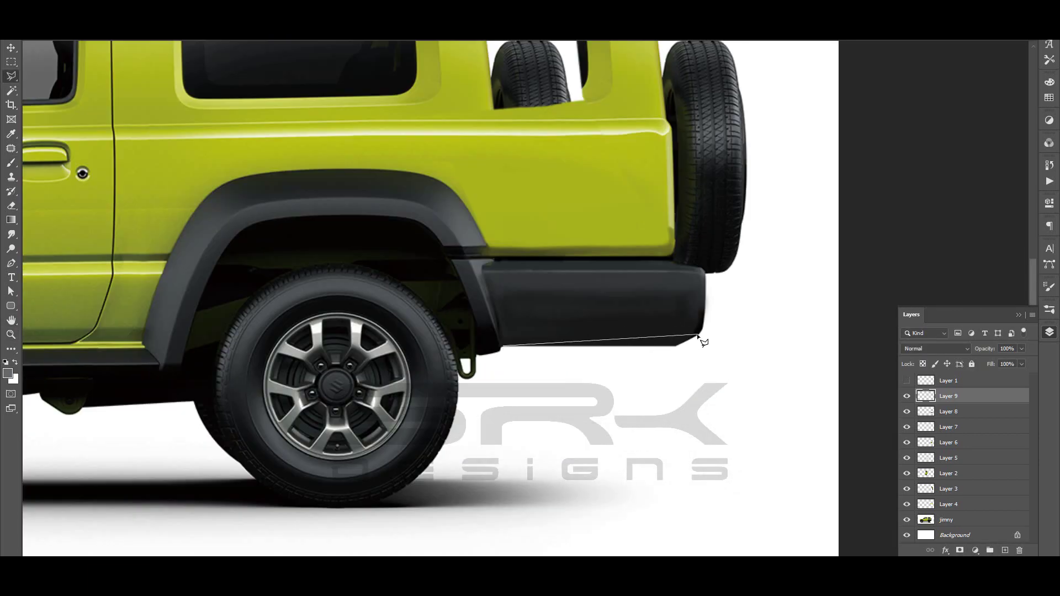
- Outline the area below the bumper and add a new layer for its underside
left_click(718, 340)
left_click(499, 347)
key("ctrl+shift+n")
scroll(712, 331, "up", 2)
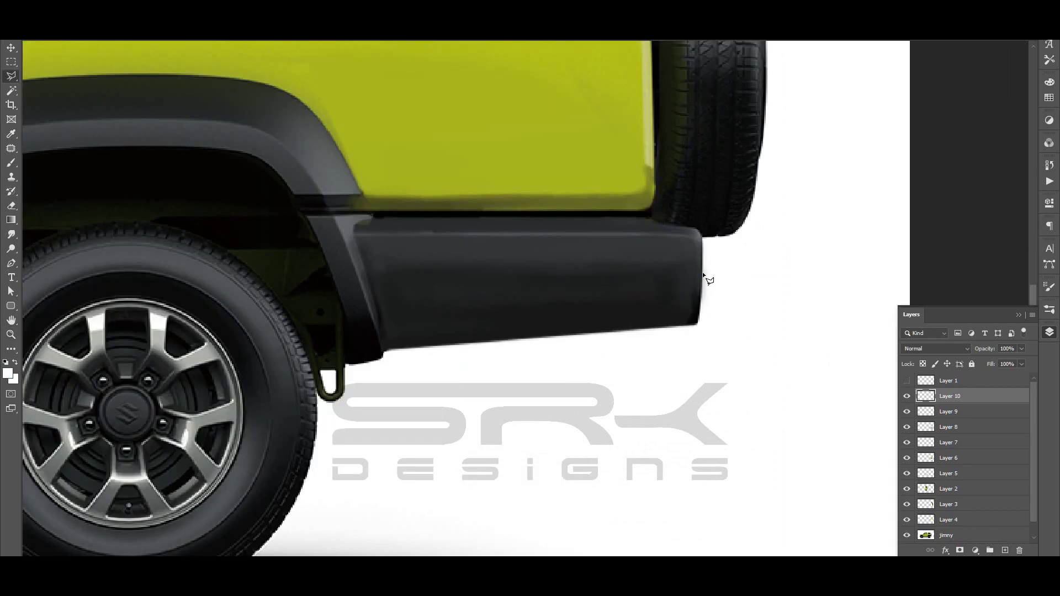
key("z")
left_click(710, 274)
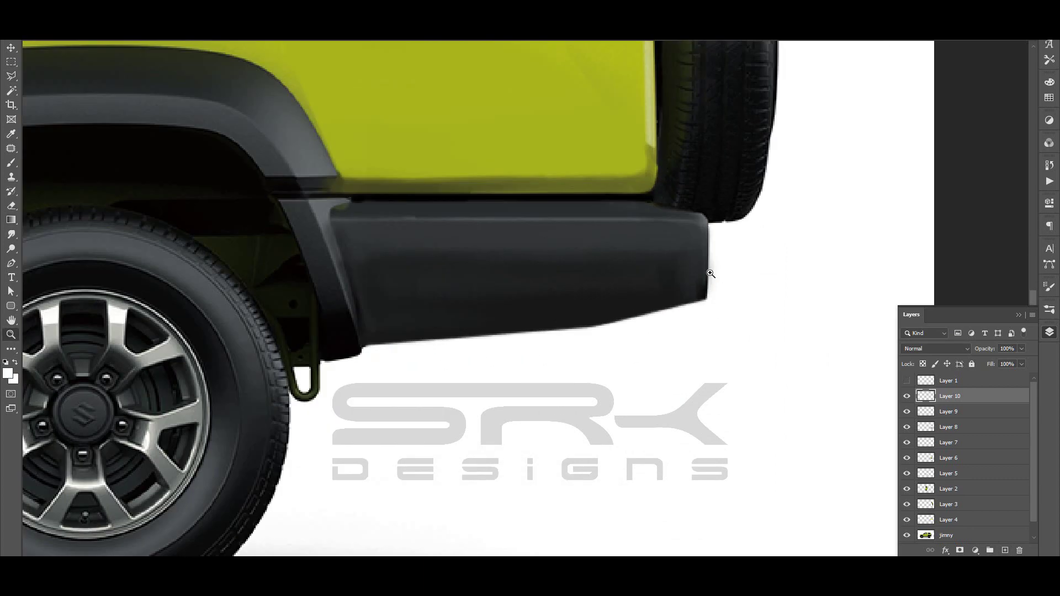
- Zoom in on the rear window area to draw a path outline
key("ctrl+0")
key("z")
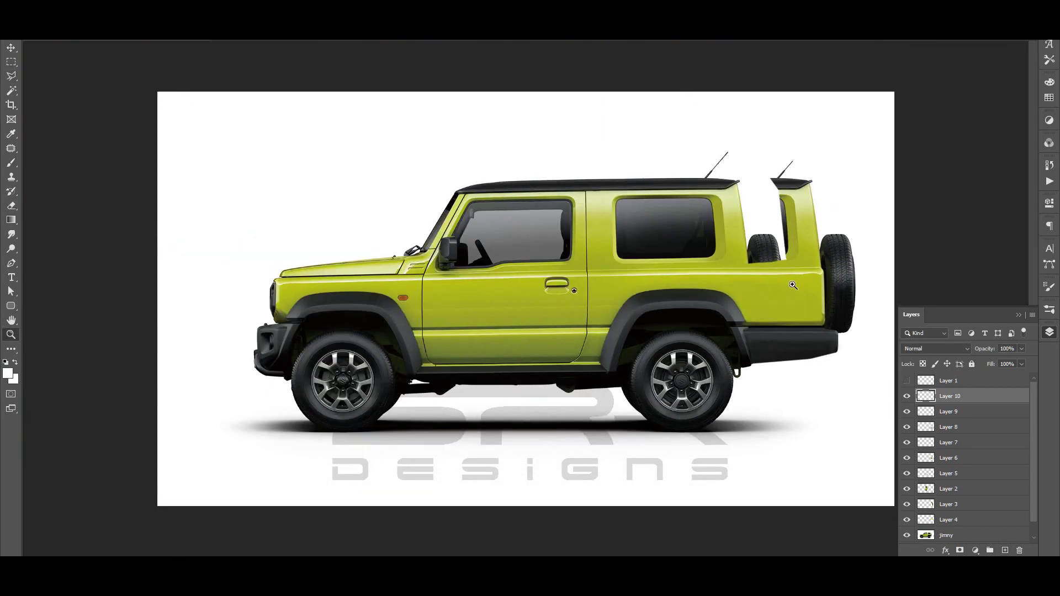
left_click(623, 248)
key("p")
scroll(779, 300, "left", 3)
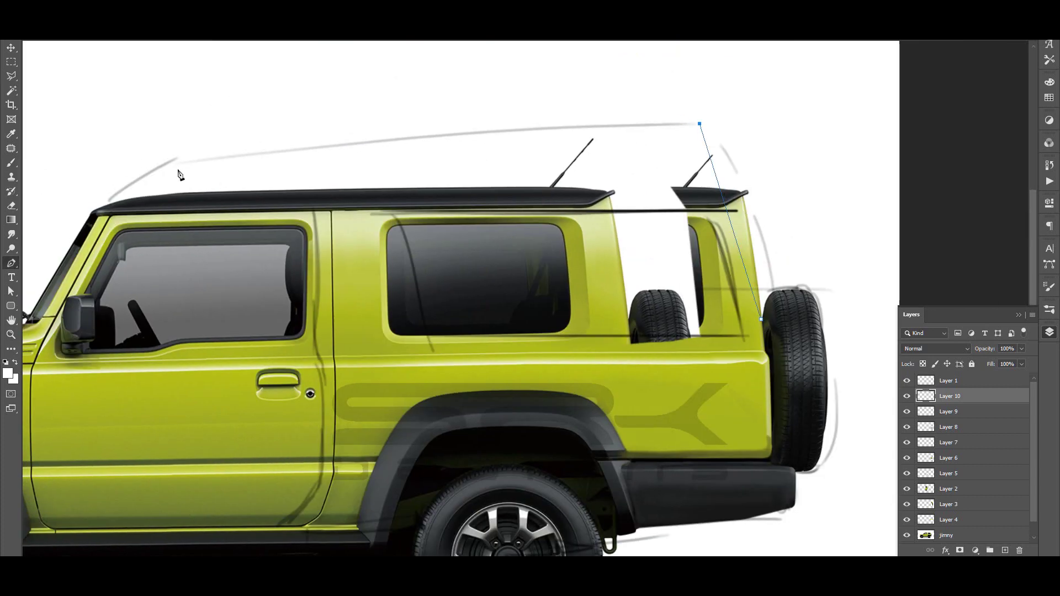
- Extend the raised roofline path forward to the windscreen top and lift its middle
left_click(169, 162)
left_click(161, 166)
left_click(92, 214)
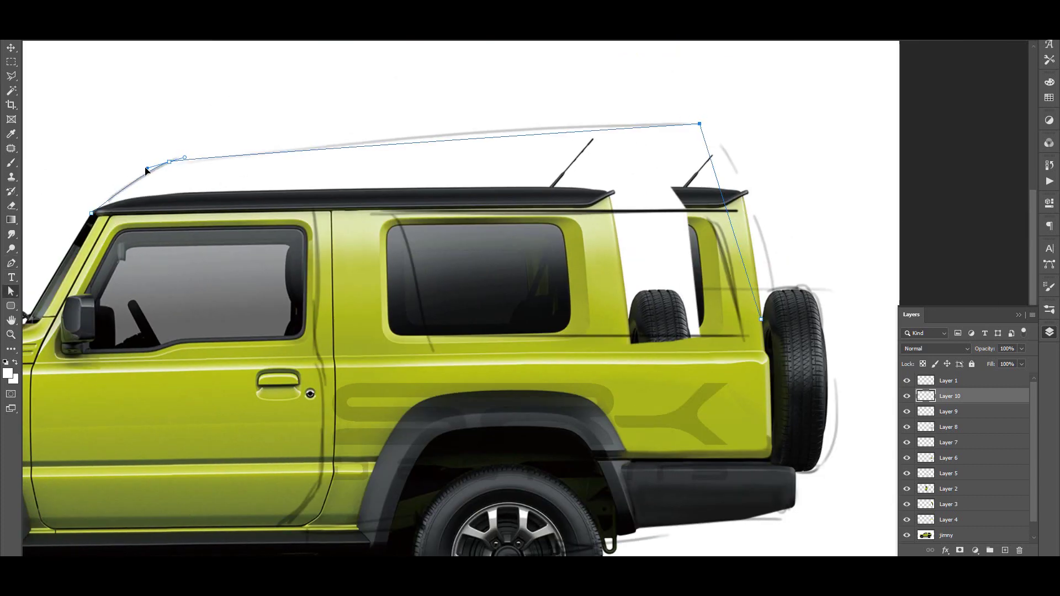
right_click(399, 142)
left_click(405, 152)
left_click_drag(400, 143, 538, 129)
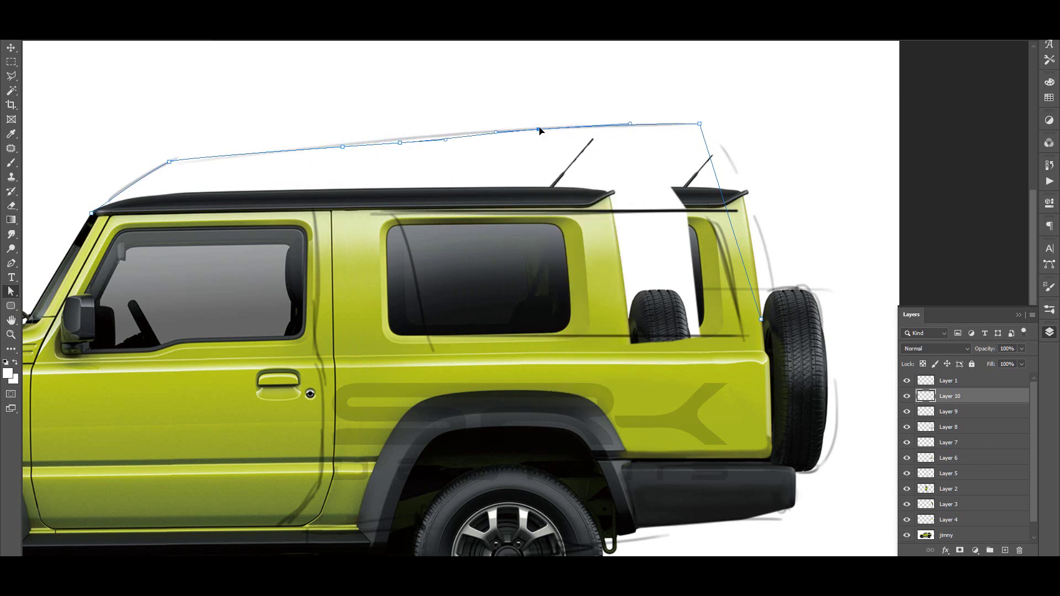
left_click_drag(174, 159, 157, 173)
key("ctrl+z")
- Lower the whole roof path slightly, hide the guides, and close the roof extension outline
left_click(711, 144)
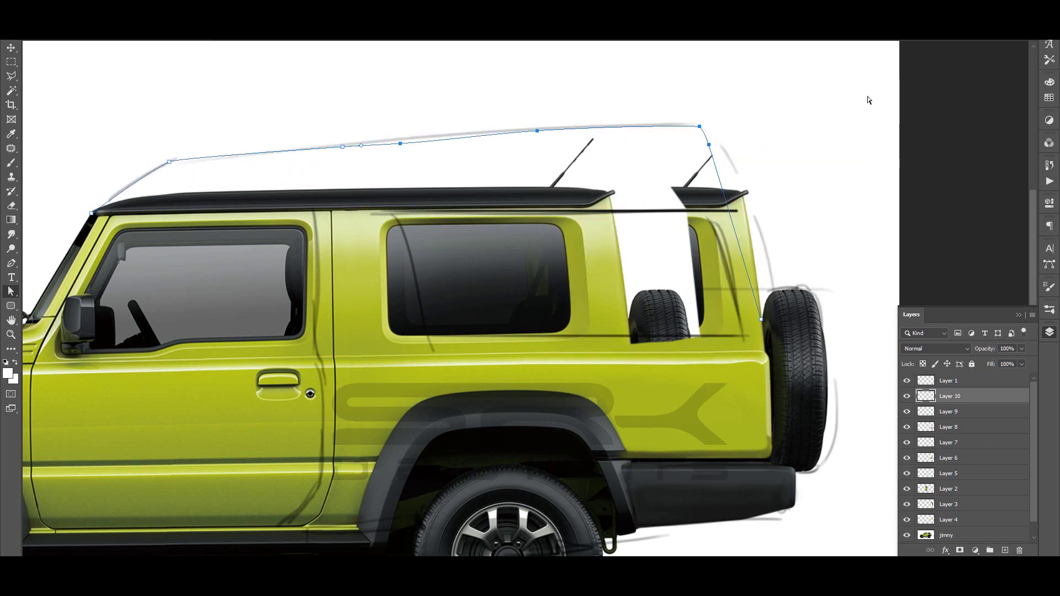
left_click_drag(107, 113, 676, 141)
key("Down")
key("Down")
key("Down")
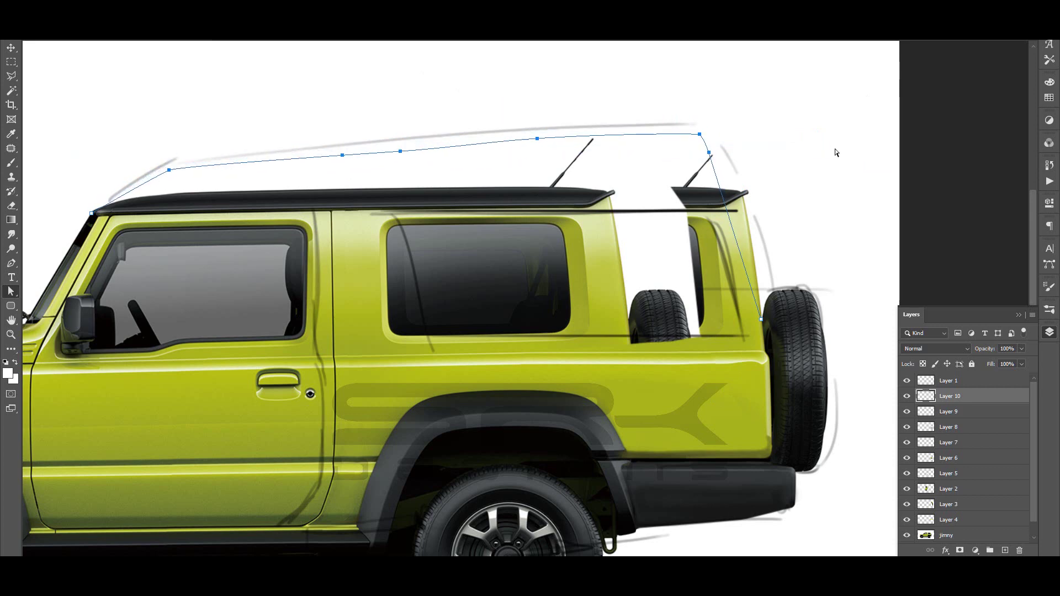
key("Down")
key("Down")
key("Down")
key("Down")
key("Down")
key("Down")
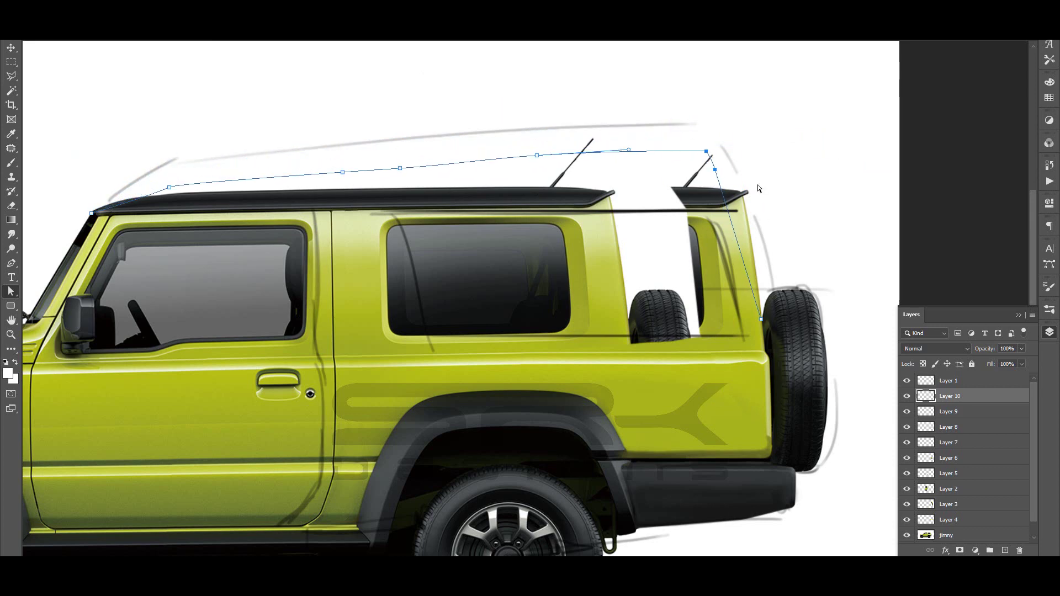
key("ctrl+0")
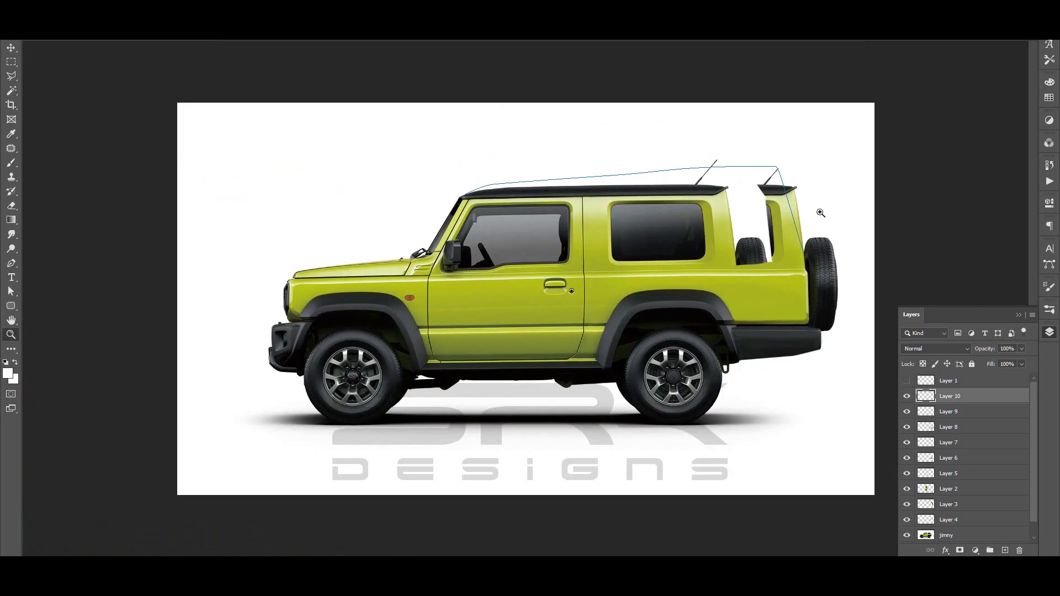
scroll(822, 214, "up", 5)
left_click(133, 188)
key("a")
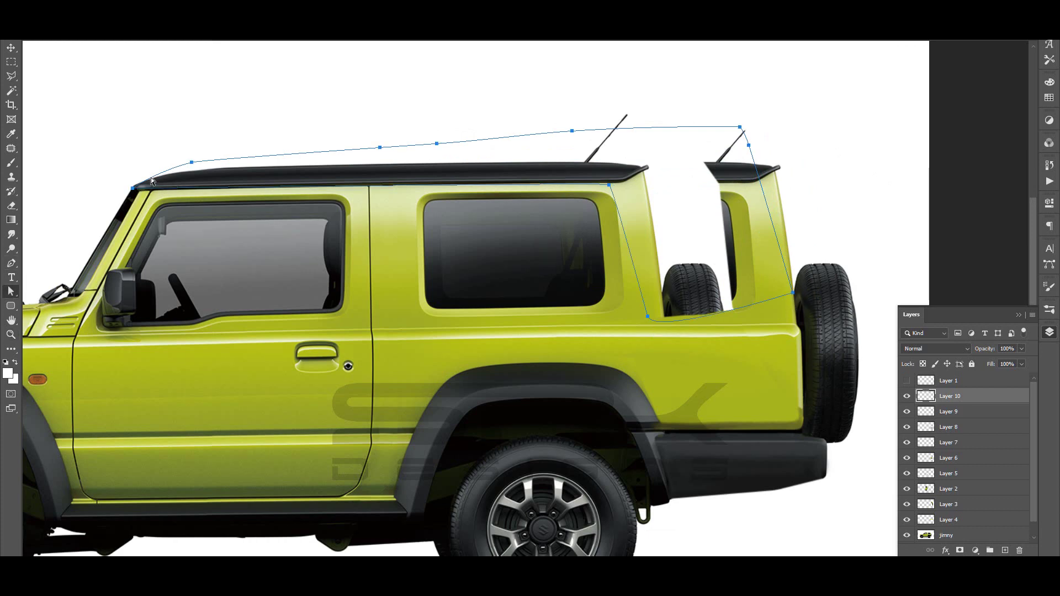
- Turn the roof path into a selection on a new layer and brush along the rear pillar edge
right_click(675, 192)
left_click(707, 265)
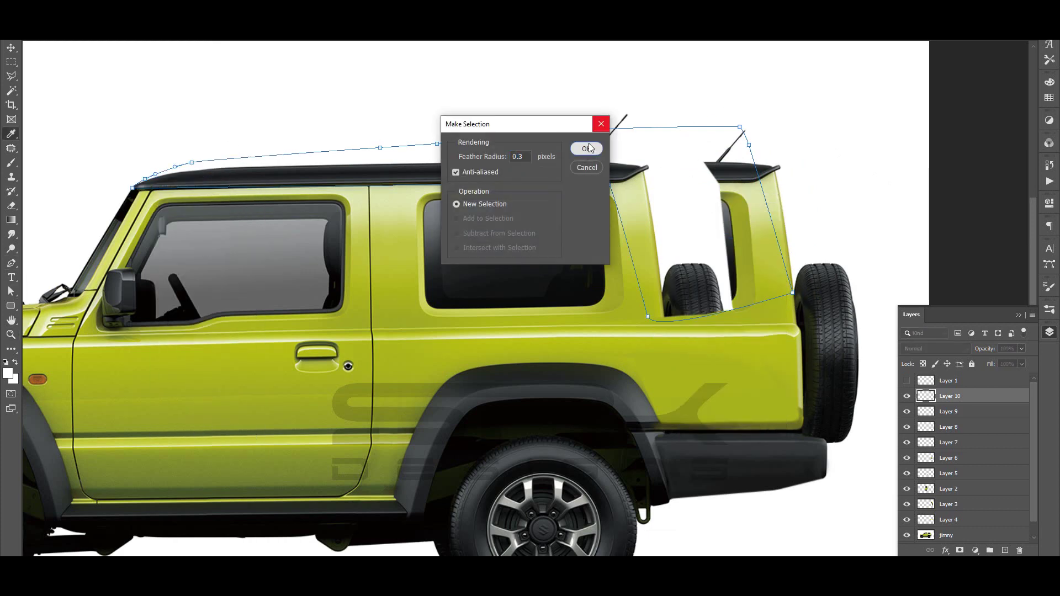
key("Return")
key("ctrl+shift+alt+n")
key("b")
right_click(773, 183)
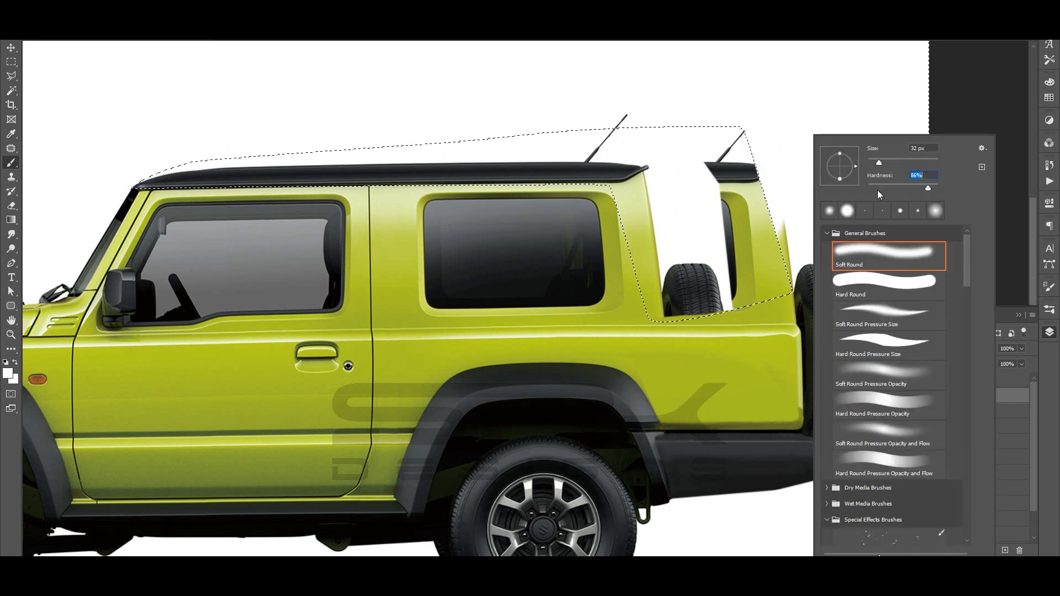
left_click_drag(787, 221, 782, 278)
- On another new layer, paint the pillar edge body green and bucket-fill the roof selection green
key("ctrl+shift+alt+n")
left_click(762, 248, "alt")
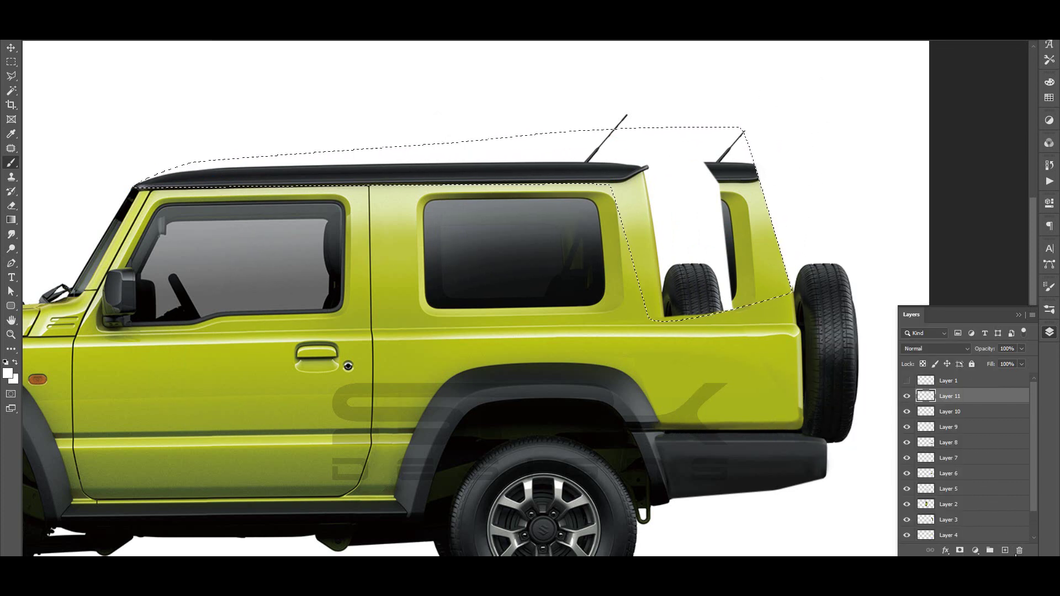
left_click_drag(762, 176, 649, 318)
key("g")
left_click(649, 319)
- Fill the remaining roof area green, deselect, and set up a soft brush with transparency locked
left_click(723, 216)
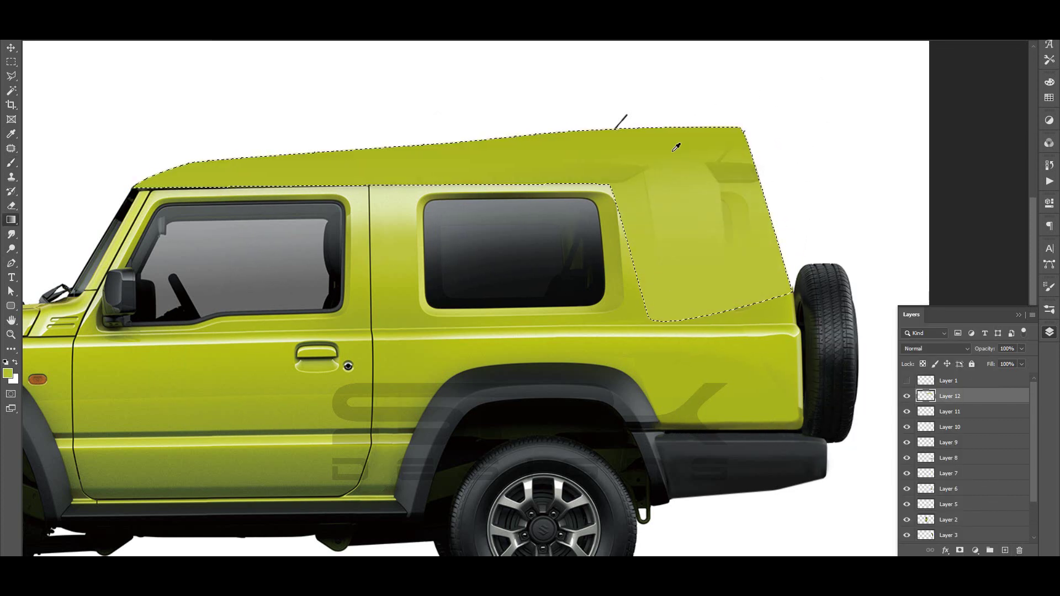
key("ctrl+0")
key("ctrl+plus")
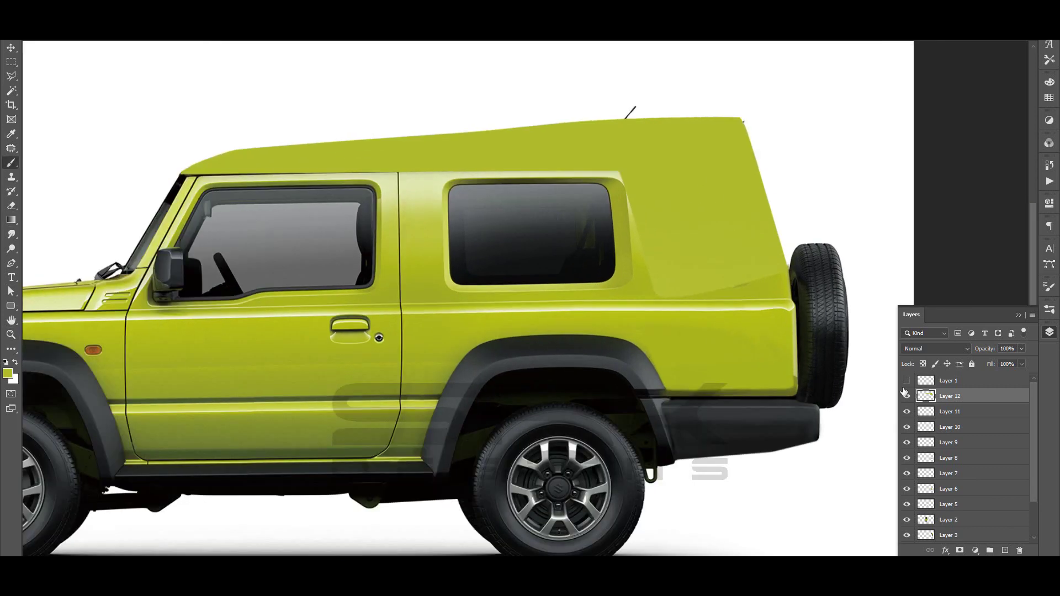
key("ctrl+d")
key("b")
right_click(601, 166)
key("Escape")
key("slash")
- Paint soft pale yellow-green highlights across the rear pillar, undoing the stray strokes
left_click_drag(544, 165, 765, 166)
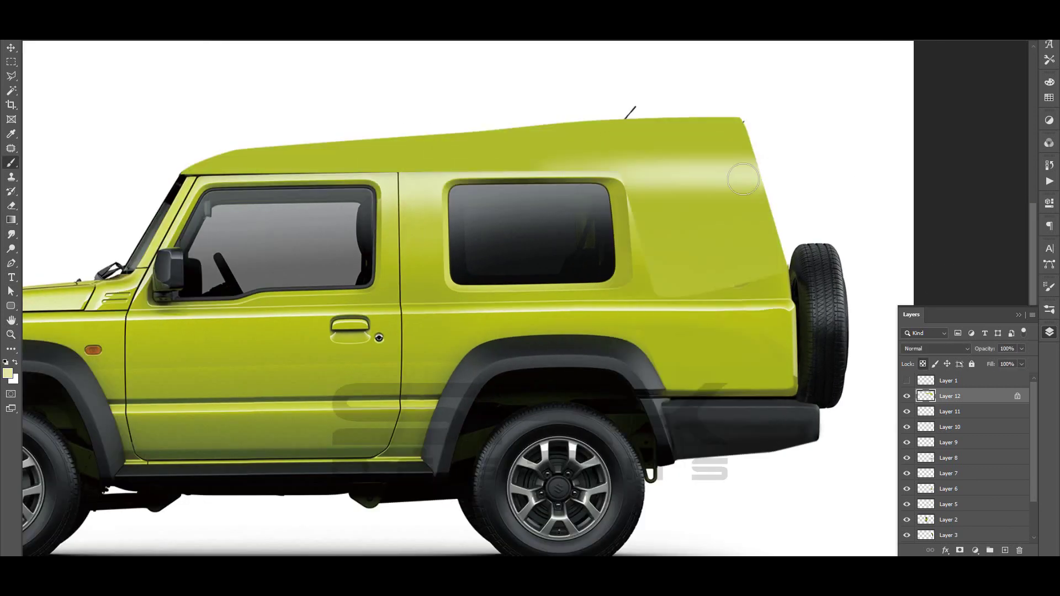
mouse_move(630, 221)
left_mouse_down()
mouse_move(773, 220)
mouse_move(658, 280)
left_mouse_up()
key("ctrl+z")
key("ctrl+z")
left_click(630, 227, "alt")
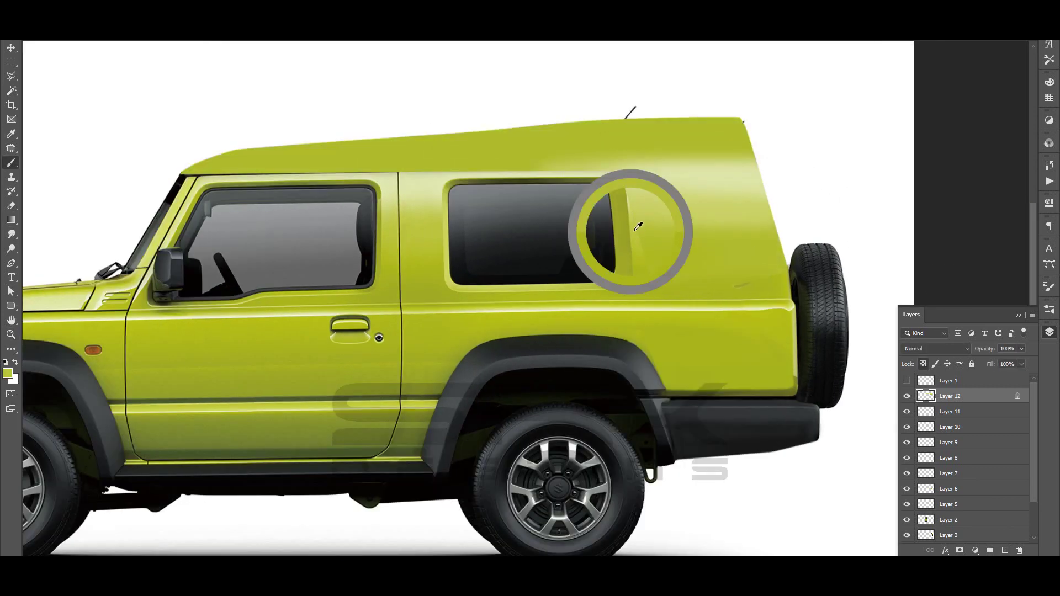
key("bracketright")
key("ctrl+z")
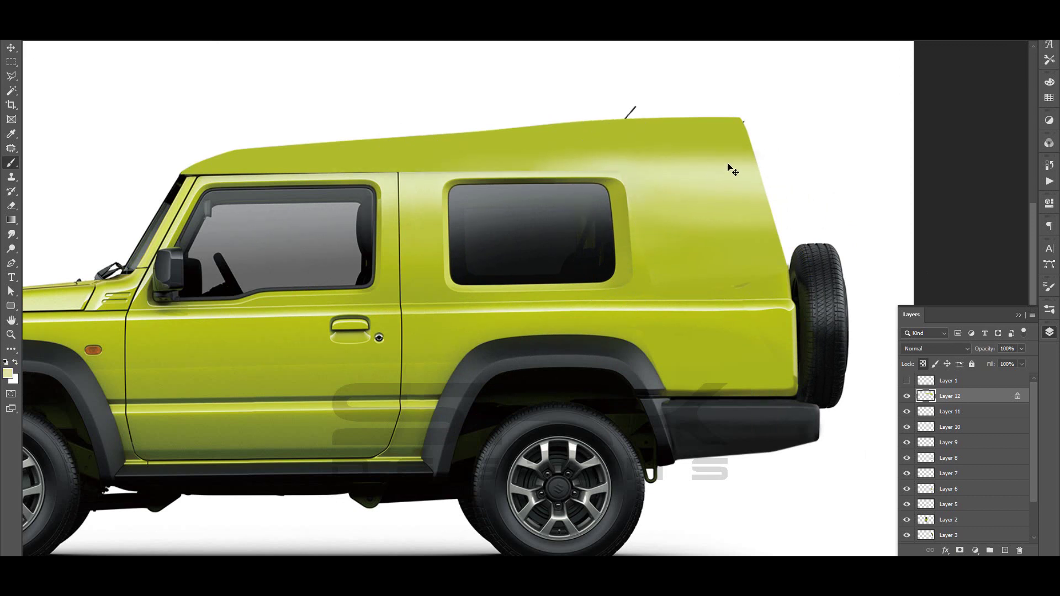
- Draw a roofline path along the raised roof edge using the reference sketch
key("p")
left_click(906, 396)
left_click(185, 176)
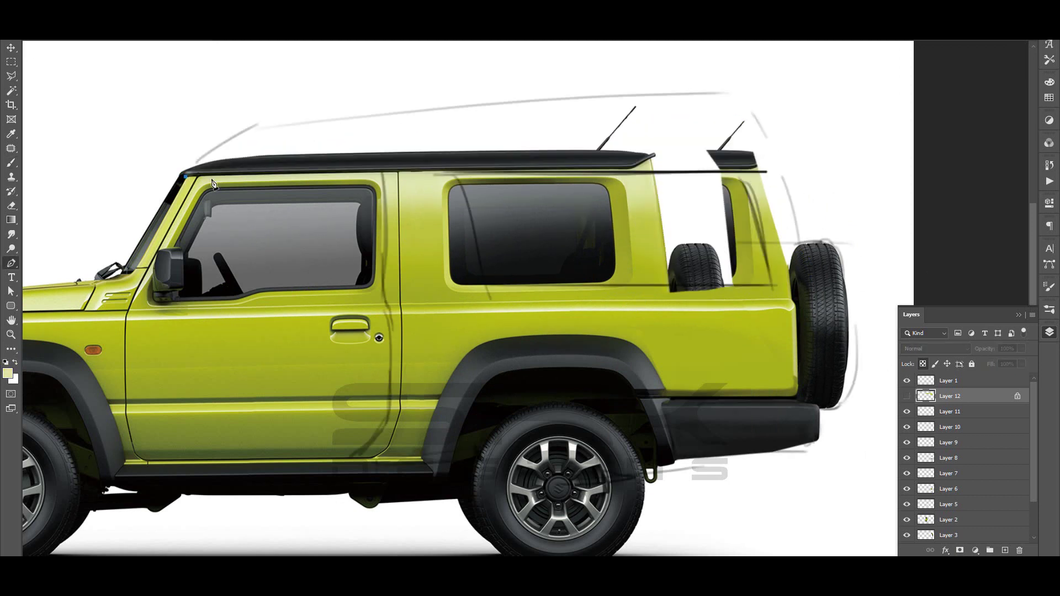
left_click(766, 172)
key("a")
left_click(906, 396)
left_click(907, 380)
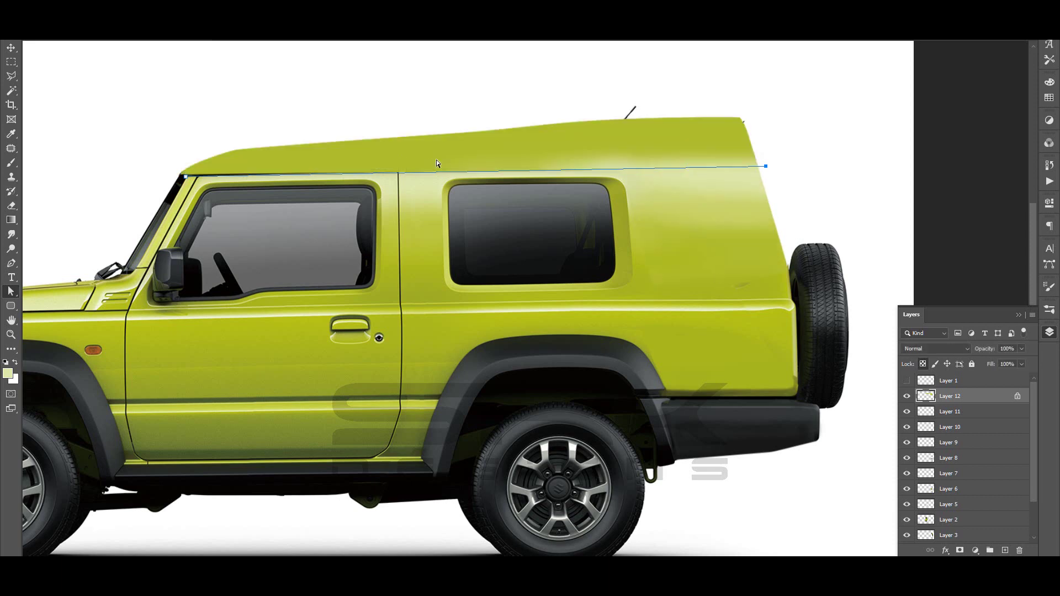
left_click_drag(447, 162, 796, 187)
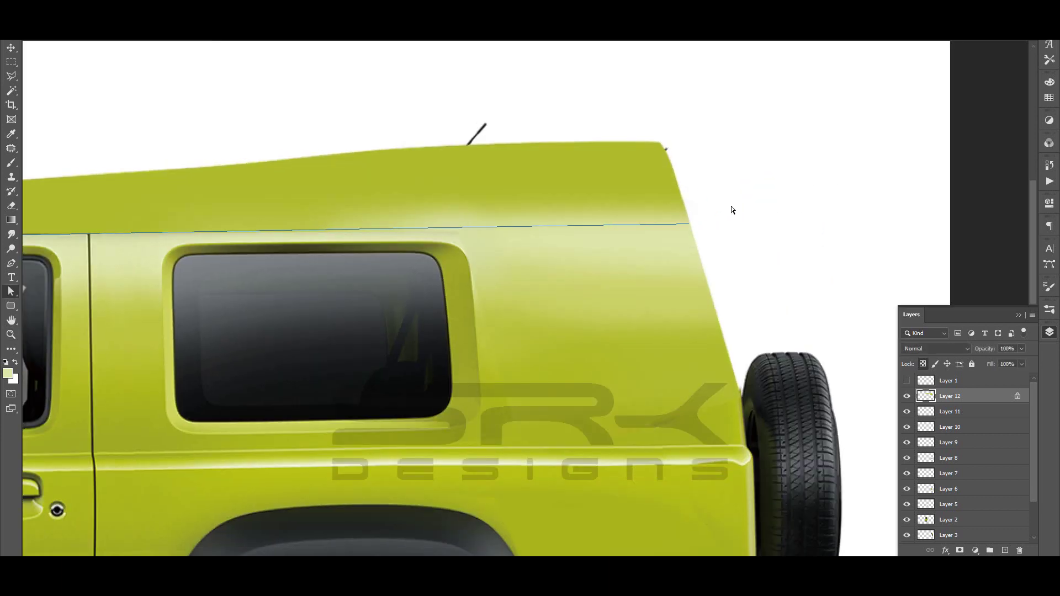
- Stroke the roofline path with a soft black brush to make a thin dark seam
key("z")
left_click(707, 193, "alt")
key("ctrl+minus")
key("d")
right_click(486, 143)
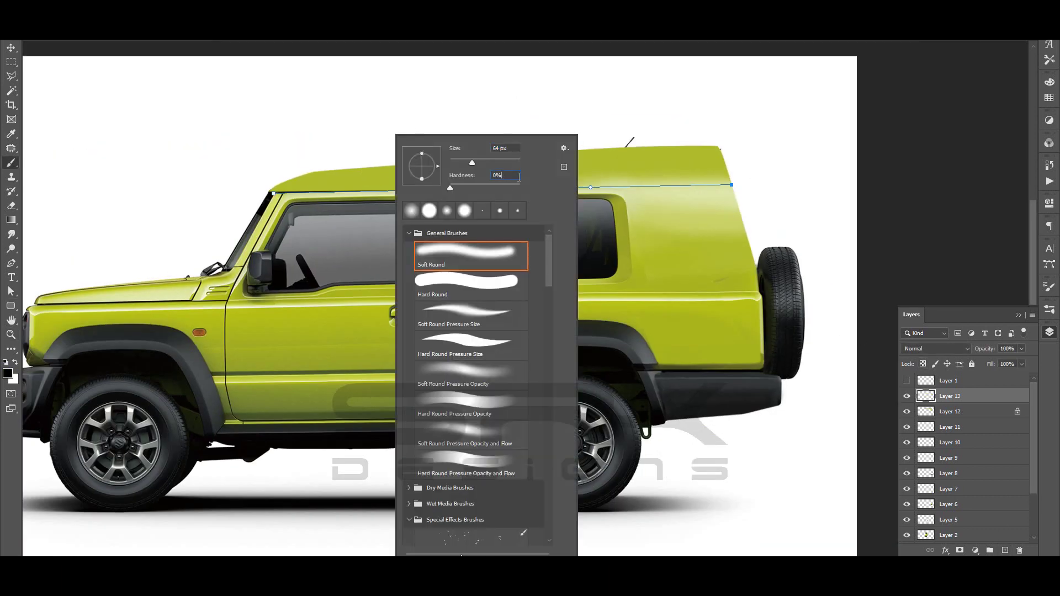
key("Escape")
key("Return")
- Zoom in on the rear door and begin a Polygonal Lasso outline of the rear side panel
key("z")
key("ctrl+0")
left_click(702, 221)
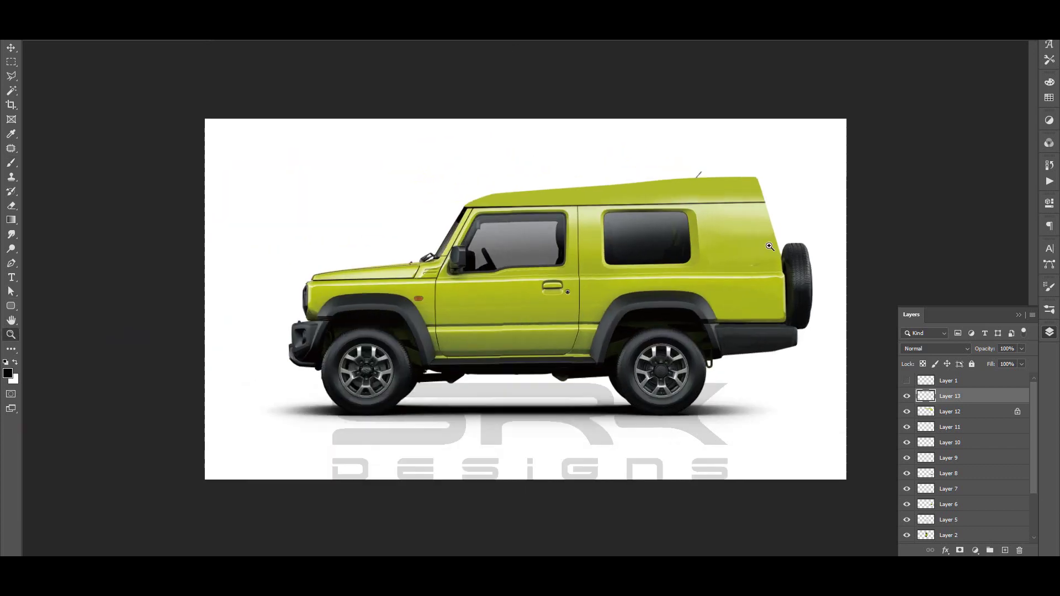
key("l")
left_click(414, 161)
- Close the rear panel selection and fill it with a green gradient on a new layer
left_click(424, 336)
left_click(881, 333)
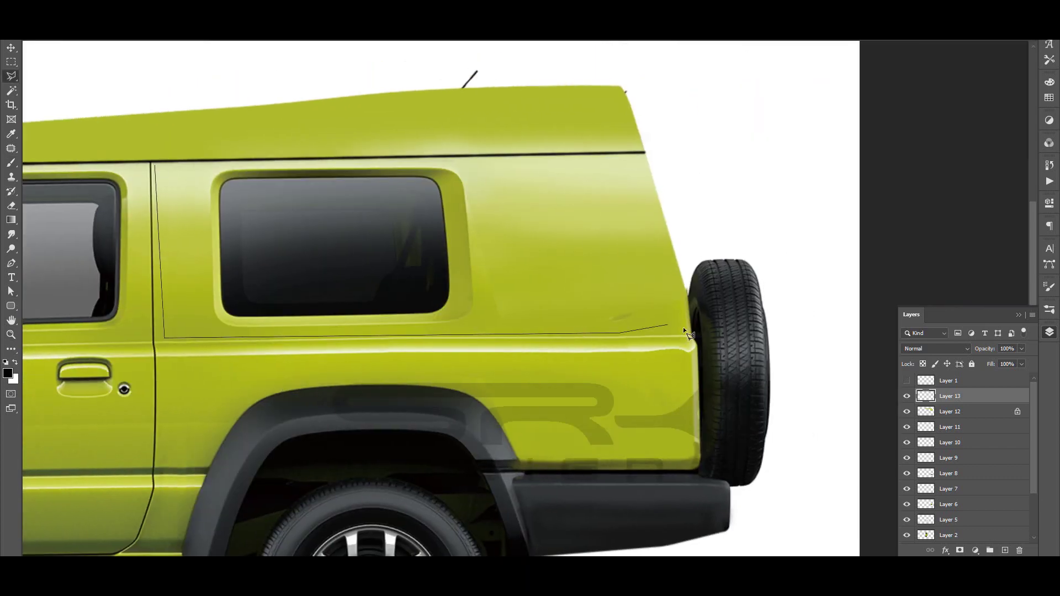
left_click(646, 154)
left_click(157, 164)
key("ctrl+shift+alt+n")
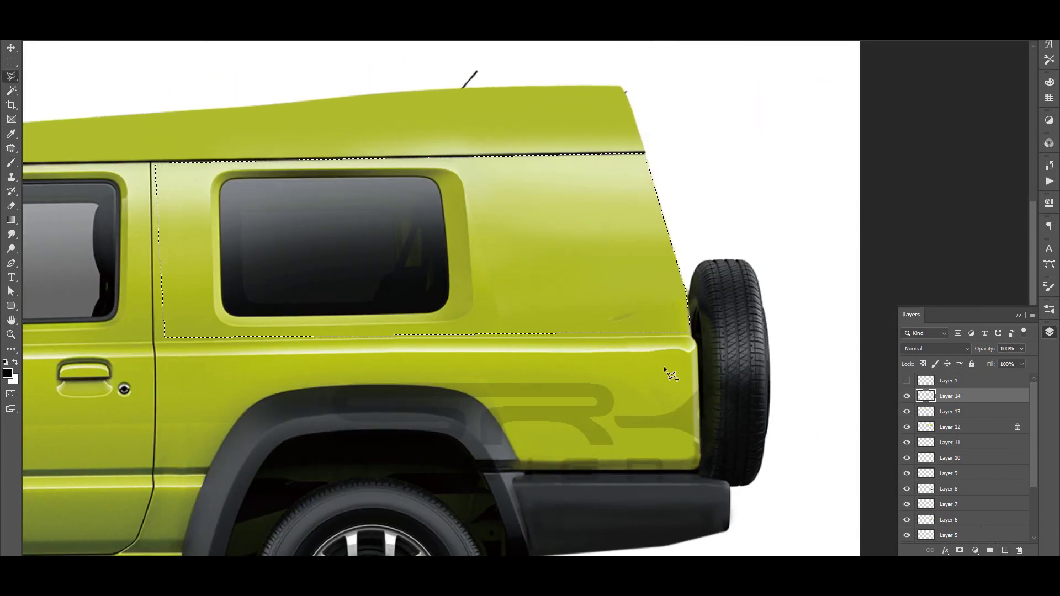
key("g")
left_click_drag(477, 166, 477, 294)
- Smooth the panel fill with soft round green brush strokes and check the whole car
key("b")
right_click(335, 245)
double_click(412, 251)
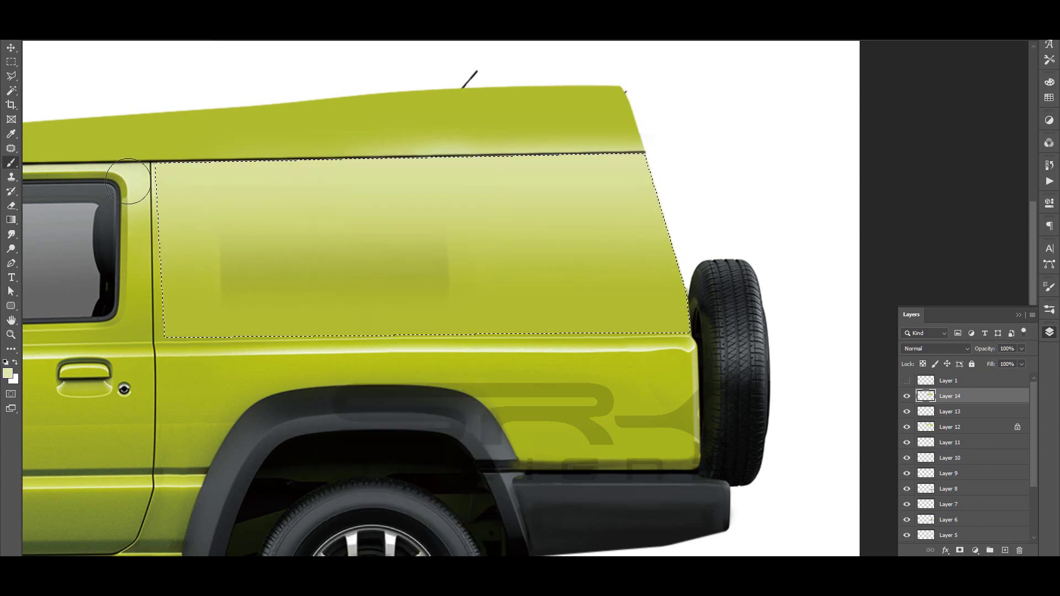
left_click_drag(335, 244, 627, 313)
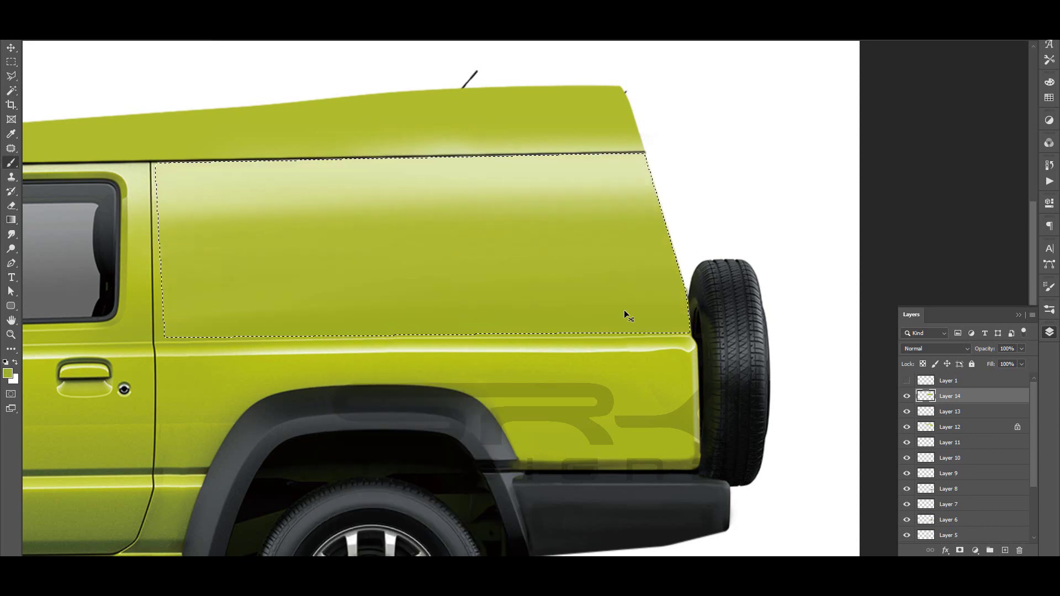
key("z")
key("ctrl+0")
left_click(758, 247)
- Add a new layer for roof detail and rotate the view so the seam runs level
key("b")
key("ctrl+shift+alt+n")
mouse_move(655, 277)
left_mouse_down()
mouse_move(487, 209)
mouse_move(622, 313)
left_mouse_up()
- Draw the rear side window outline with the Pen tool
key("p")
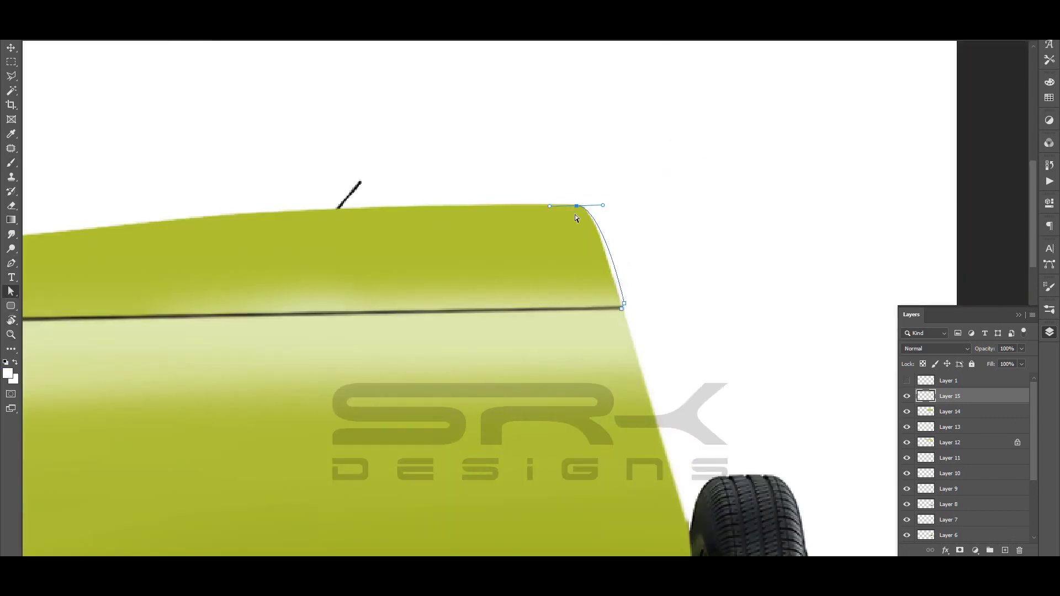
right_click(575, 218)
left_click(597, 287)
left_click(587, 147)
key("b")
key("z")
key("ctrl+0")
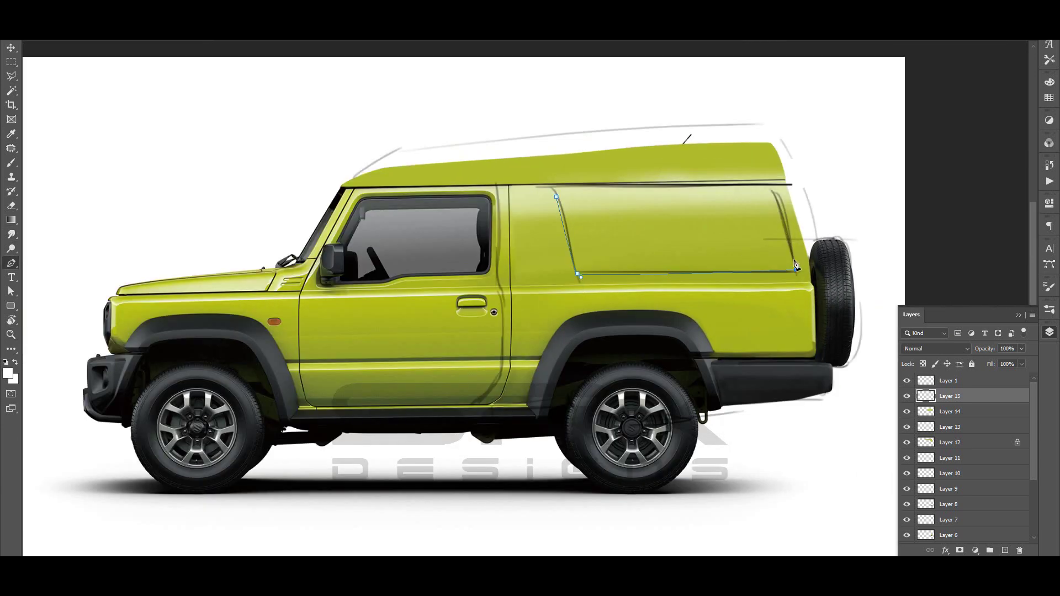
- Nudge the window outline's right edge left and deselect its points
key("shift+Left")
key("shift+Left")
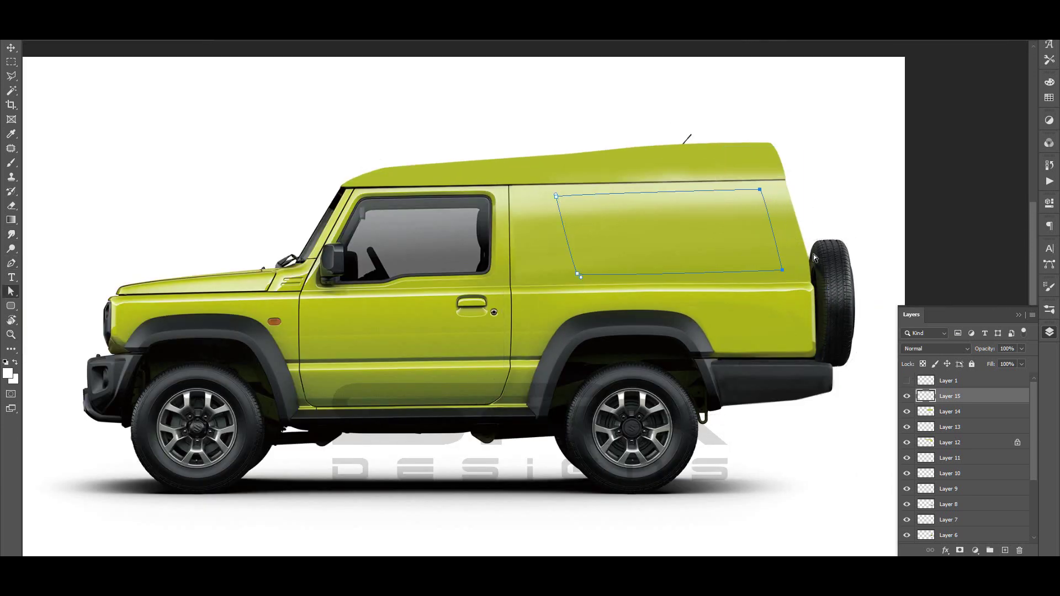
key("shift+Left")
key("shift+Left")
key("shift+Left")
left_click(573, 202)
key("z")
key("ctrl+minus")
key("ctrl+minus")
- Make a selection from the window outline and fill it grey on a new layer
right_click(668, 252)
left_click(685, 309)
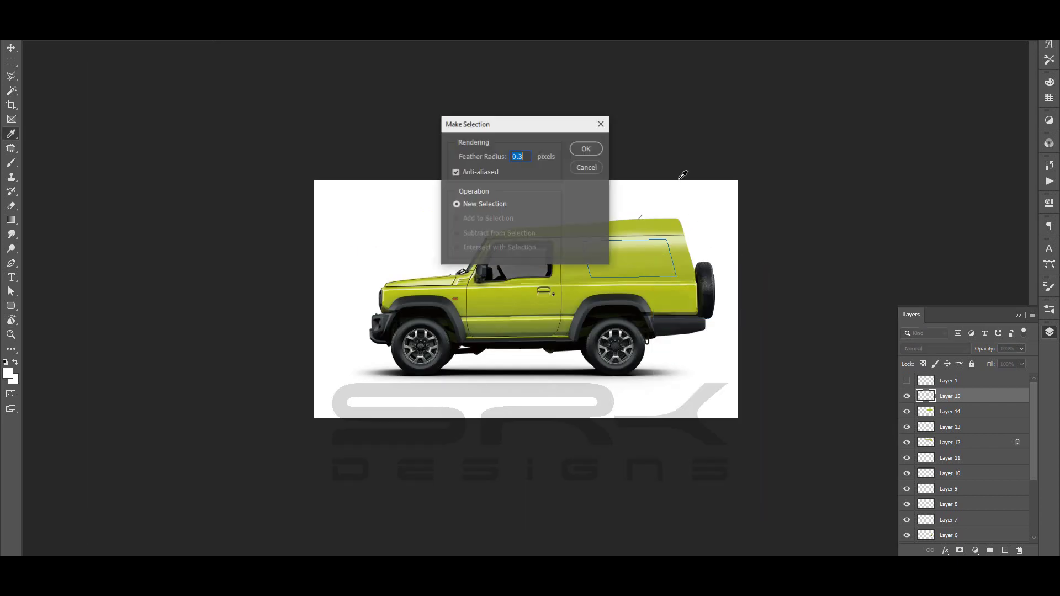
key("Return")
key("g")
left_click(627, 258)
key("ctrl+d")
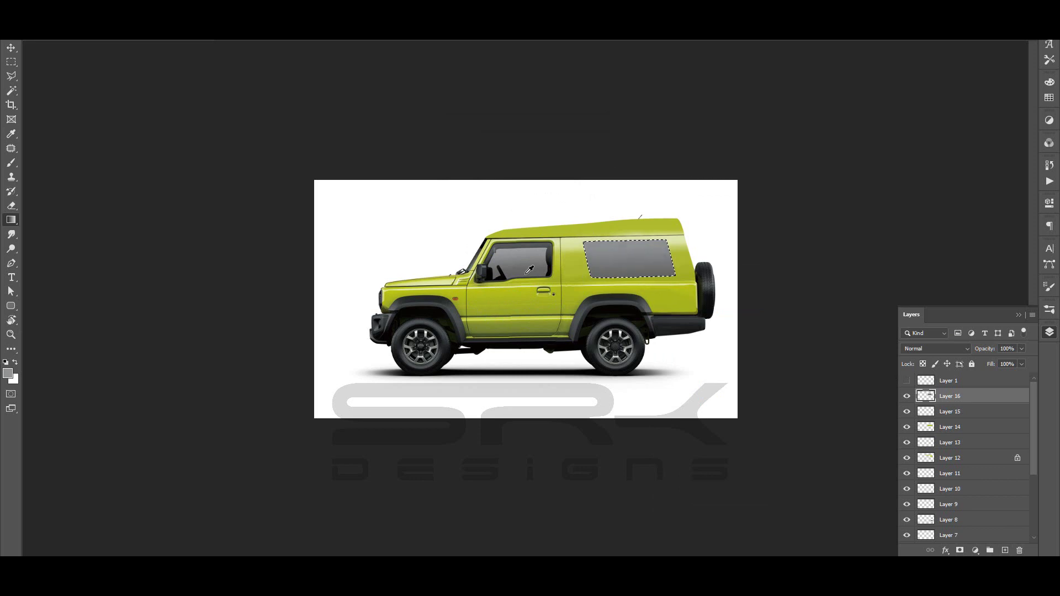
- Adjust the eraser brush and reposition the grey window shape
key("ctrl+plus")
key("ctrl+plus")
key("ctrl+plus")
key("e")
right_click(409, 114)
key("Return")
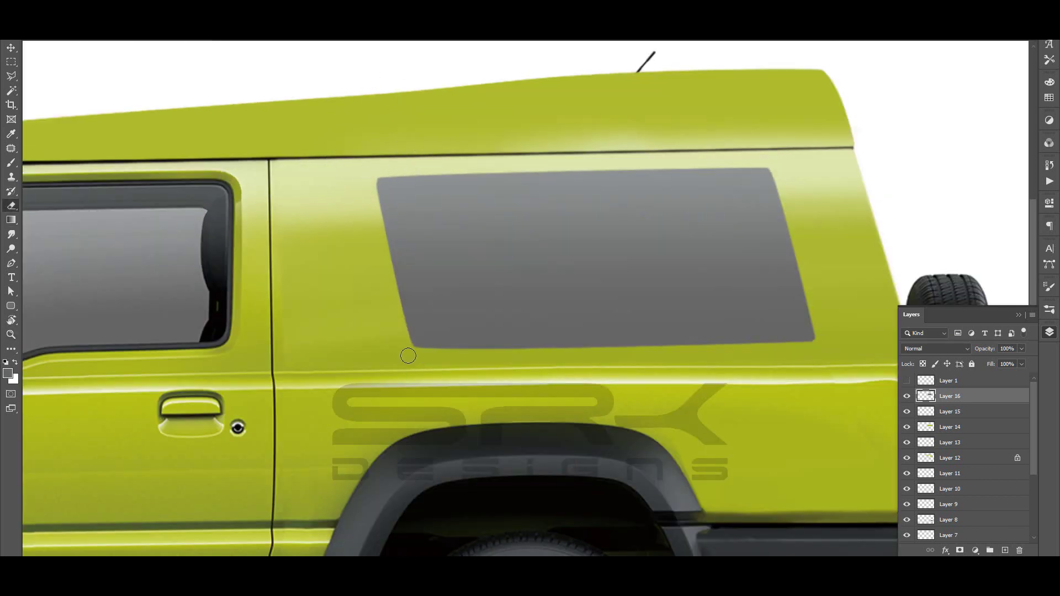
key("z")
left_click_drag(408, 356, 563, 308)
key("v")
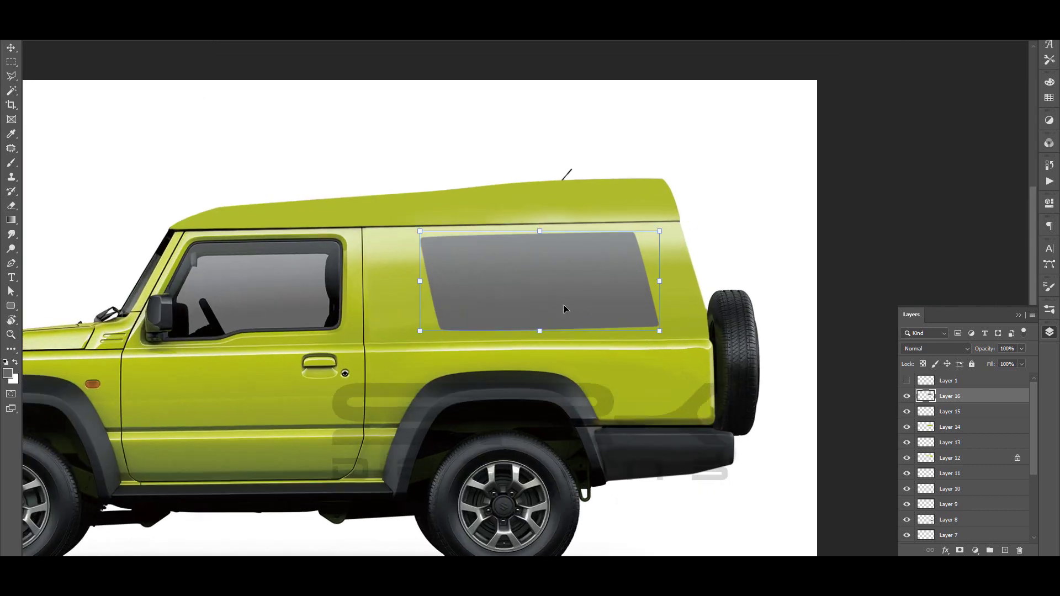
key("z")
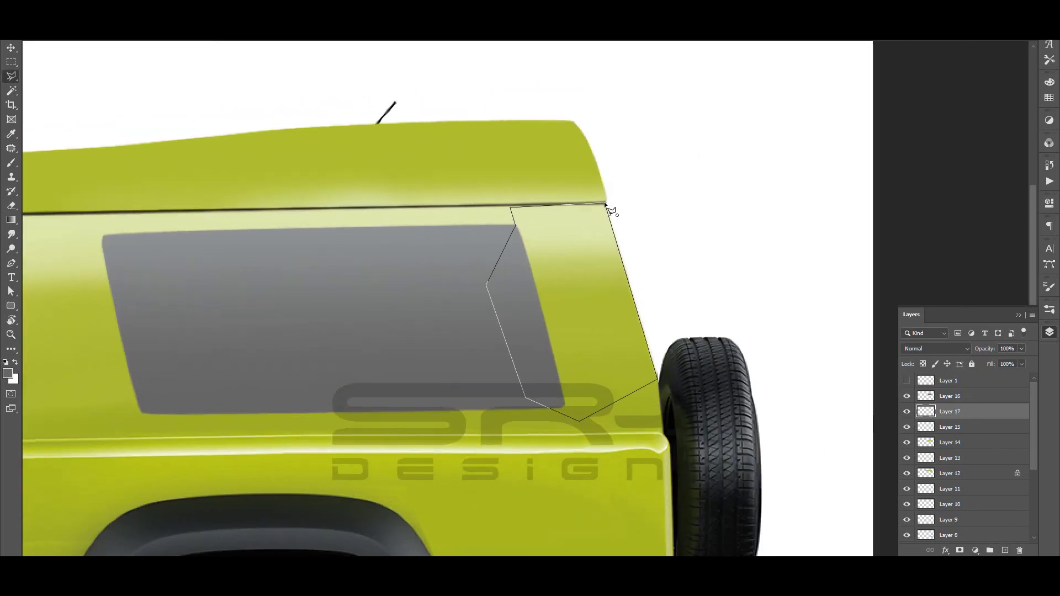
- Select the rear corner and toggle the grey window and panel layers to compare
left_click(605, 204)
key("b")
key("ctrl+0")
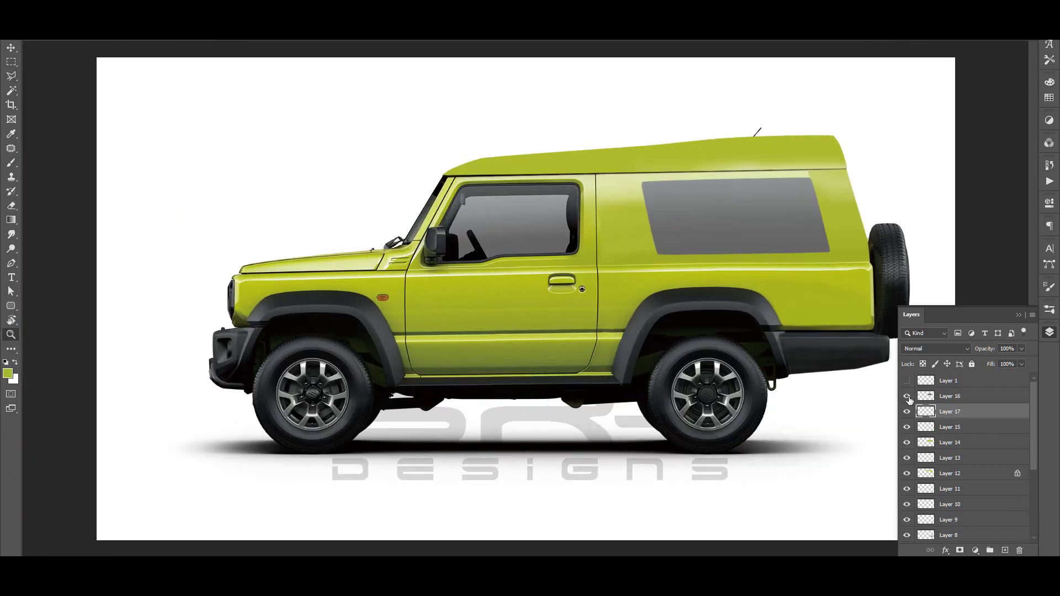
left_click(907, 396)
left_click(907, 396)
left_click(907, 396)
left_click(908, 427)
left_click(908, 442)
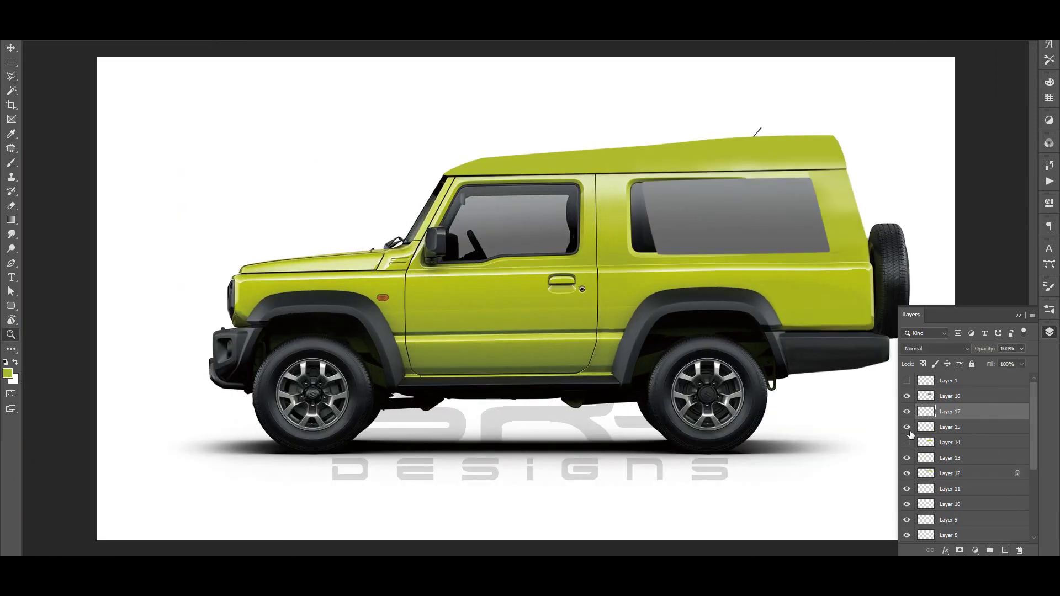
left_click(908, 443)
- Move Layer 17 below Layer 15 and delete the grey window layer
key("ctrl+plus")
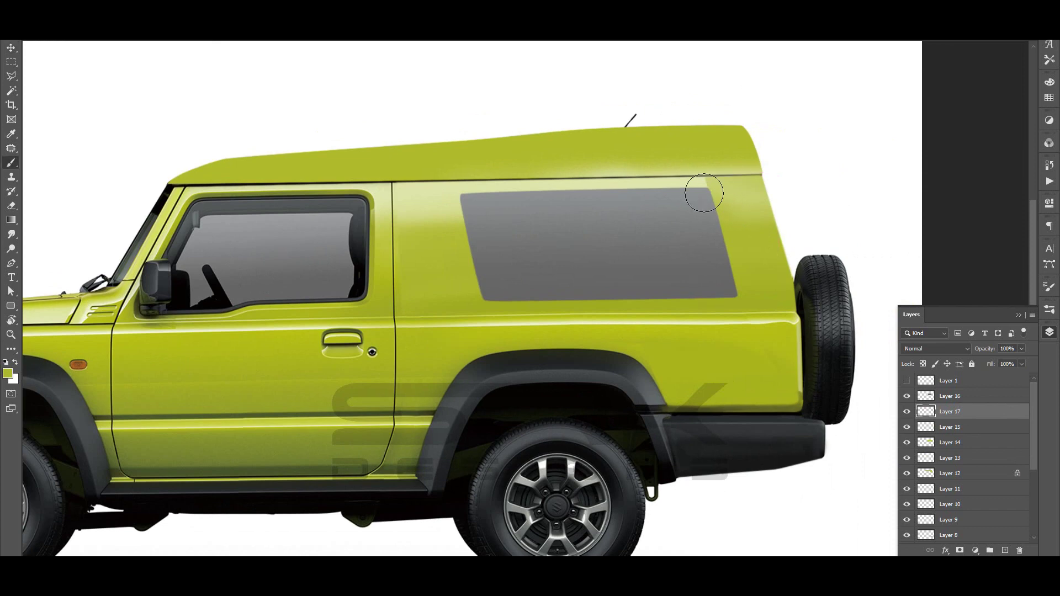
key("ctrl+bracketleft")
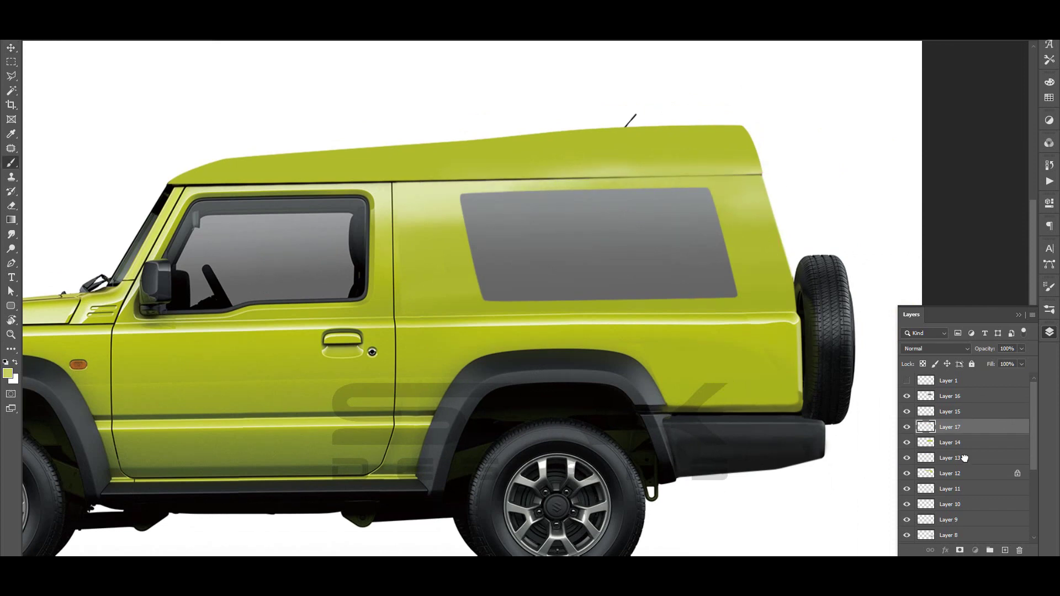
key("ctrl+0")
- Soften the roof seam with a stroke of sampled body green on the rear corner layer
key("Delete")
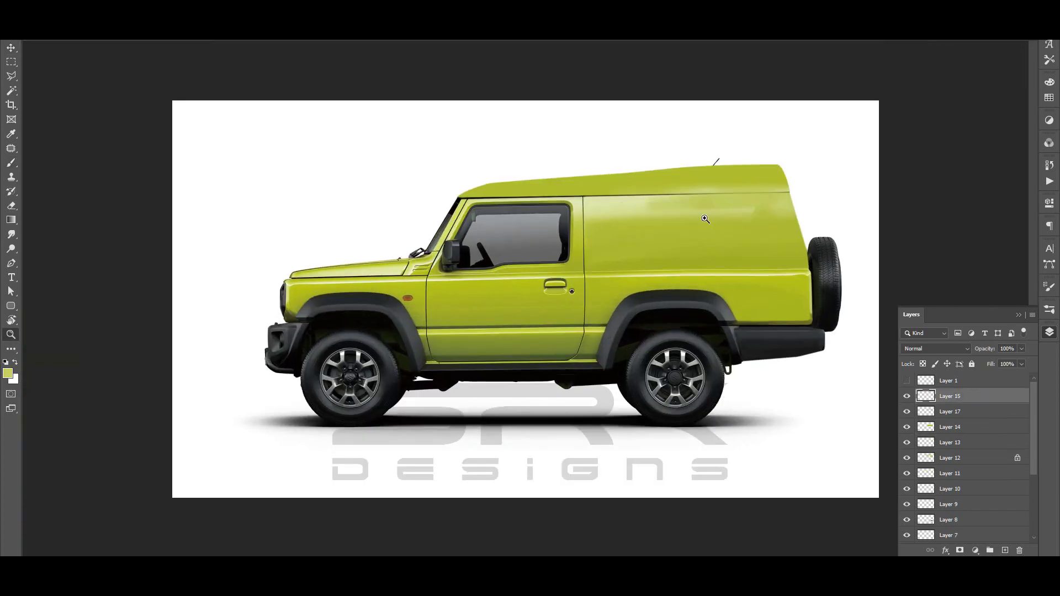
left_click(706, 219)
key("b")
key("alt+bracketleft")
left_click(477, 216, "alt")
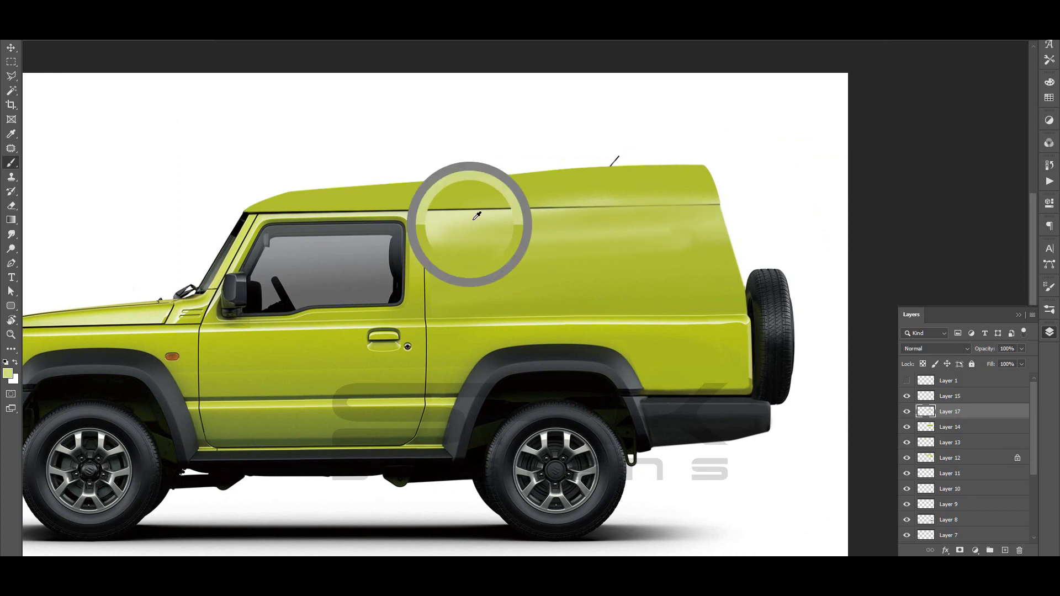
left_click_drag(480, 205, 657, 203)
- Draw a rounded rectangle for the rear side window above the rear wheel
key("z")
left_click(705, 232)
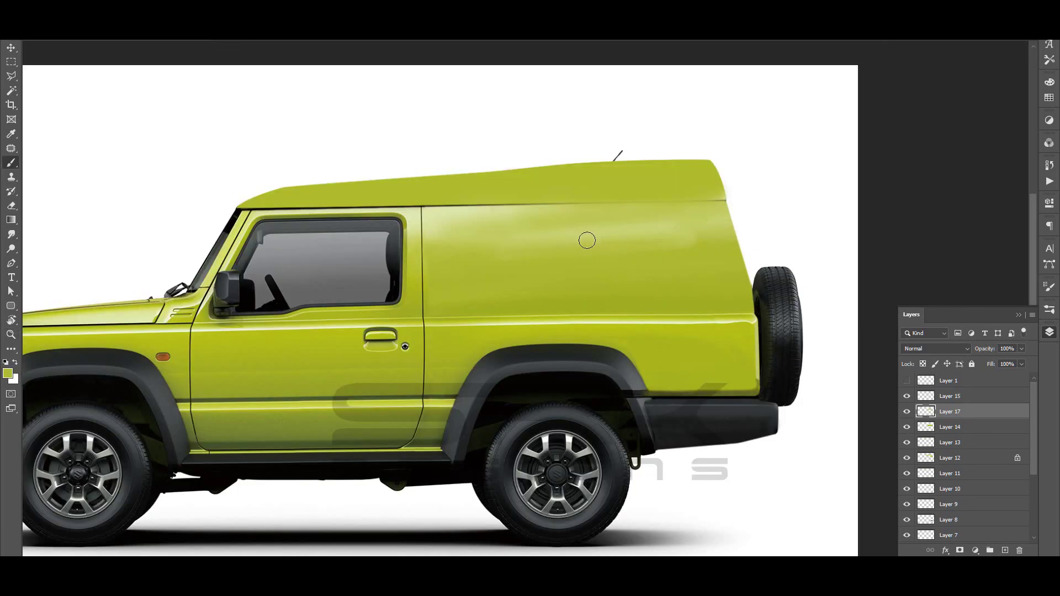
key("z")
left_click(716, 239)
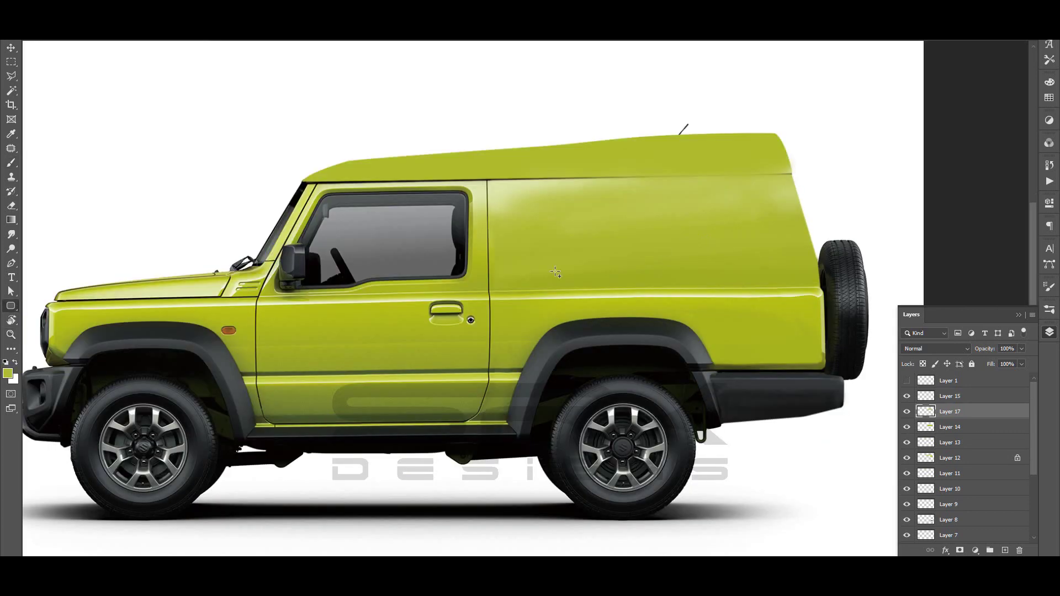
left_click_drag(551, 201, 767, 289)
left_click(1049, 332)
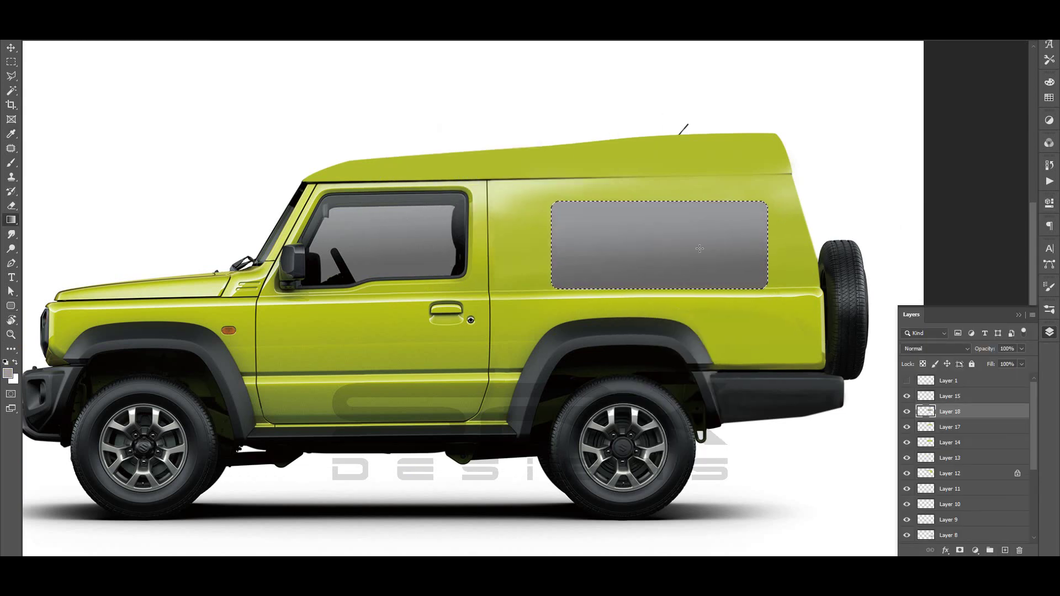
- Nudge the grey window up, skew its top forward and resize it to the panel
left_click_drag(696, 248, 706, 234)
left_click_drag(658, 191, 650, 193)
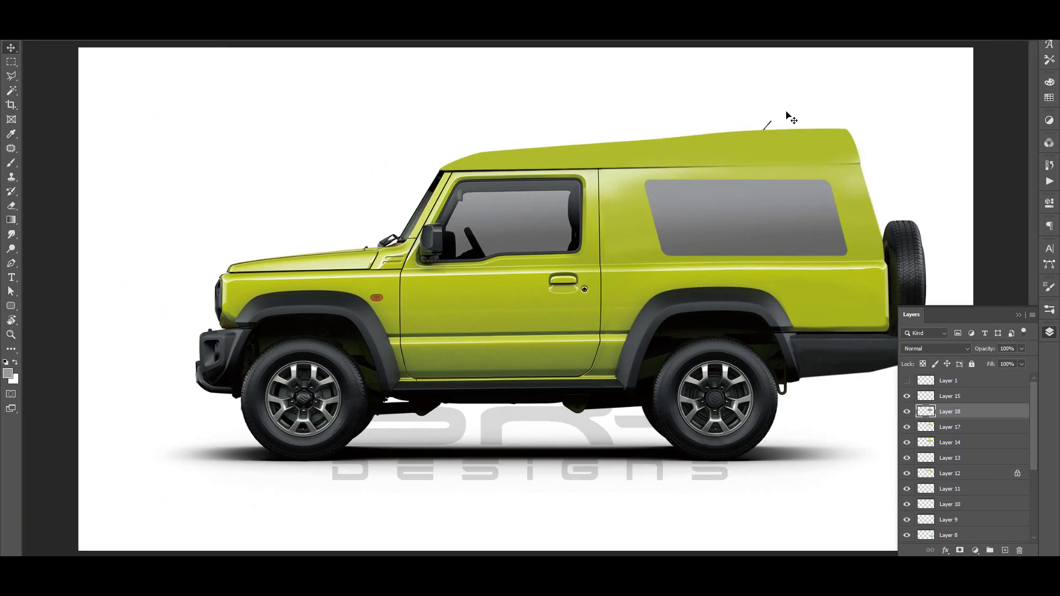
scroll(788, 116, "down", 4)
scroll(652, 293, "up", 4)
key("ctrl+t")
left_click_drag(656, 309, 658, 308)
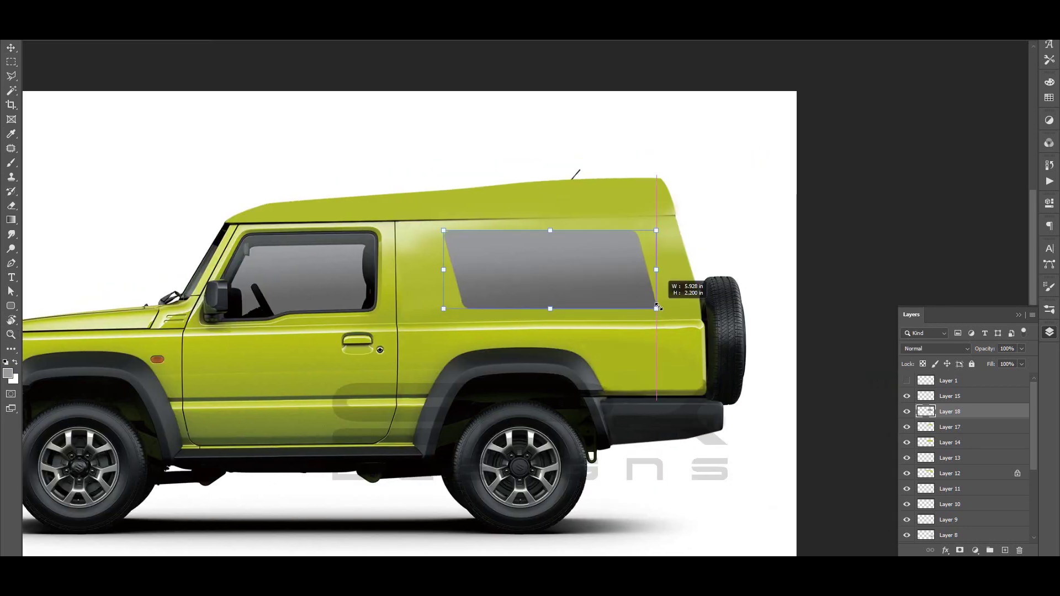
key("Return")
key("z")
left_click(651, 244)
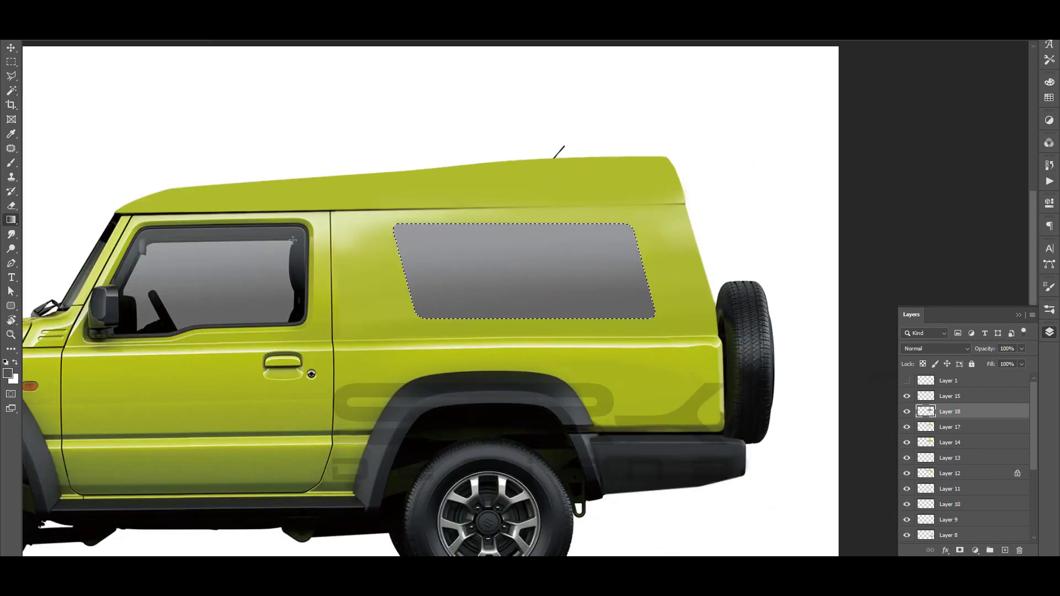
- Refill the window with dark charcoal gradient, shrink the selection inward, and add Layer 19
left_click_drag(525, 226, 525, 318)
mouse_move(607, 227)
left_mouse_down()
mouse_move(622, 318)
mouse_move(639, 313)
left_mouse_up()
key("m")
right_click(621, 267)
left_click_drag(393, 271, 404, 273)
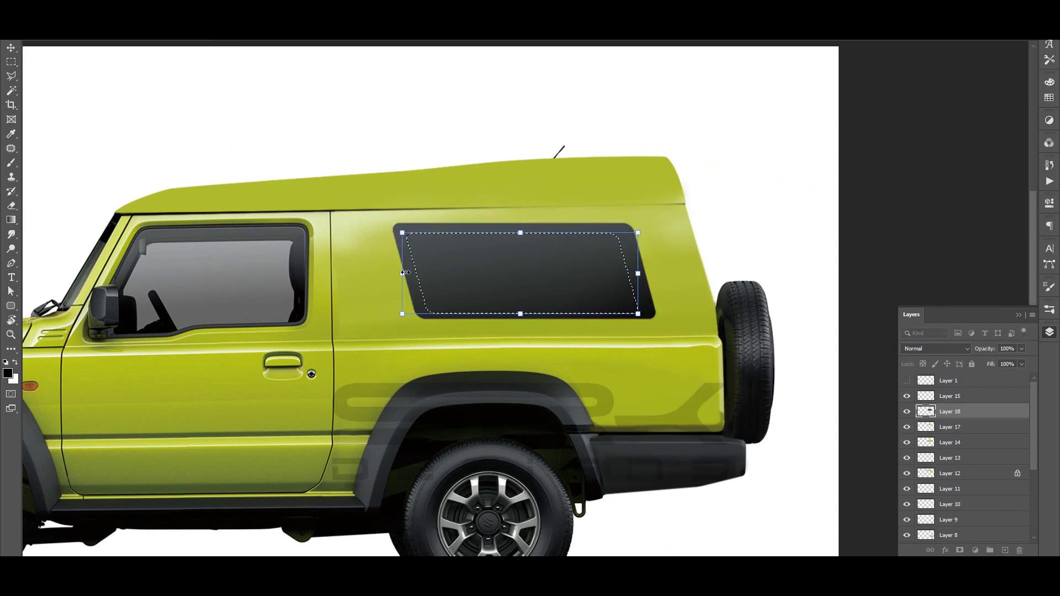
key("Return")
key("z")
left_click(298, 496)
key("ctrl+shift+alt+n")
- Fill the inner glass area with a grey gradient and deselect
key("g")
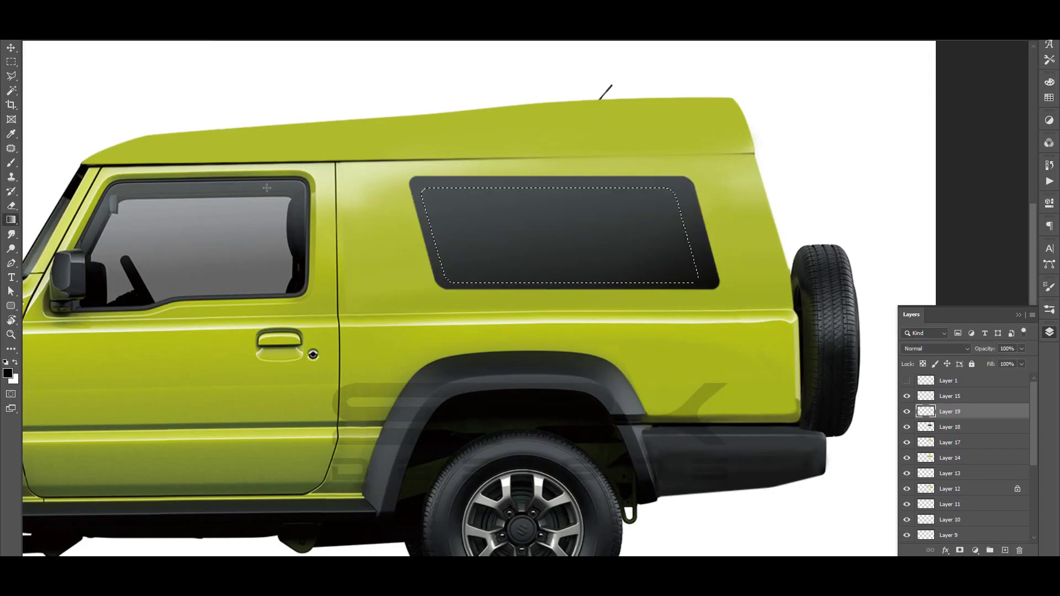
left_click_drag(267, 188, 274, 277)
key("ctrl+d")
key("ctrl+minus")
key("z")
left_click(821, 206)
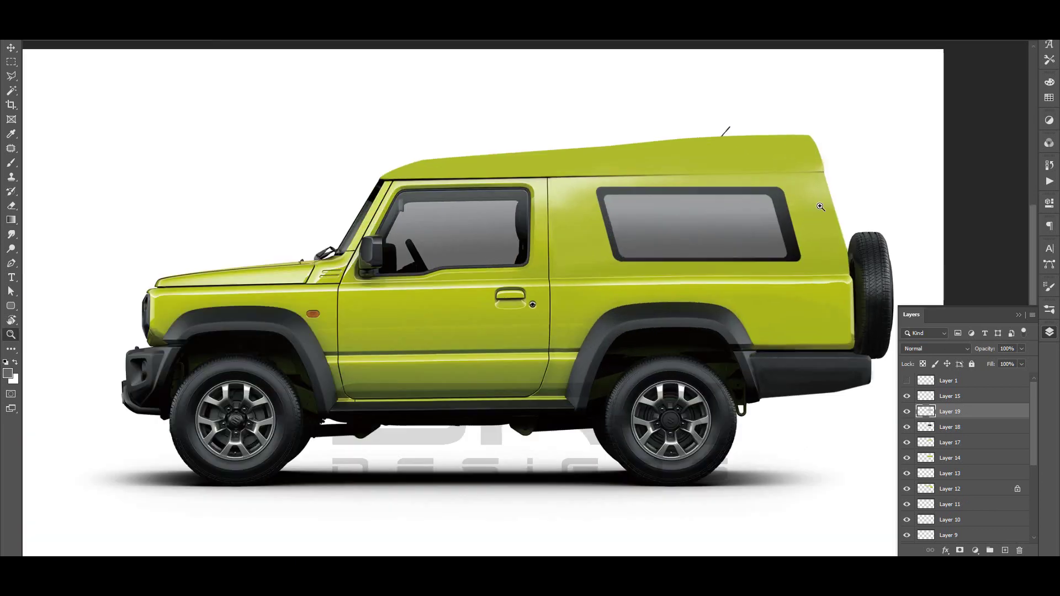
- On new Layer 20 above Layer 17, fill an enlarged window surround lighter green and lock transparency
left_click(950, 442)
key("ctrl+shift+alt+n")
left_click(926, 412, "ctrl")
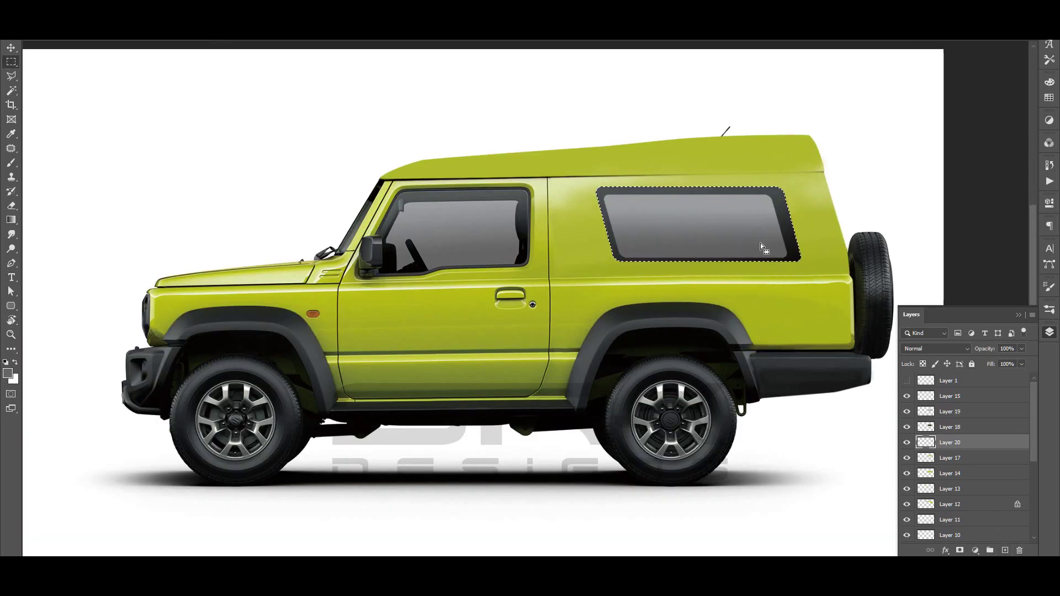
left_click_drag(698, 262, 702, 270)
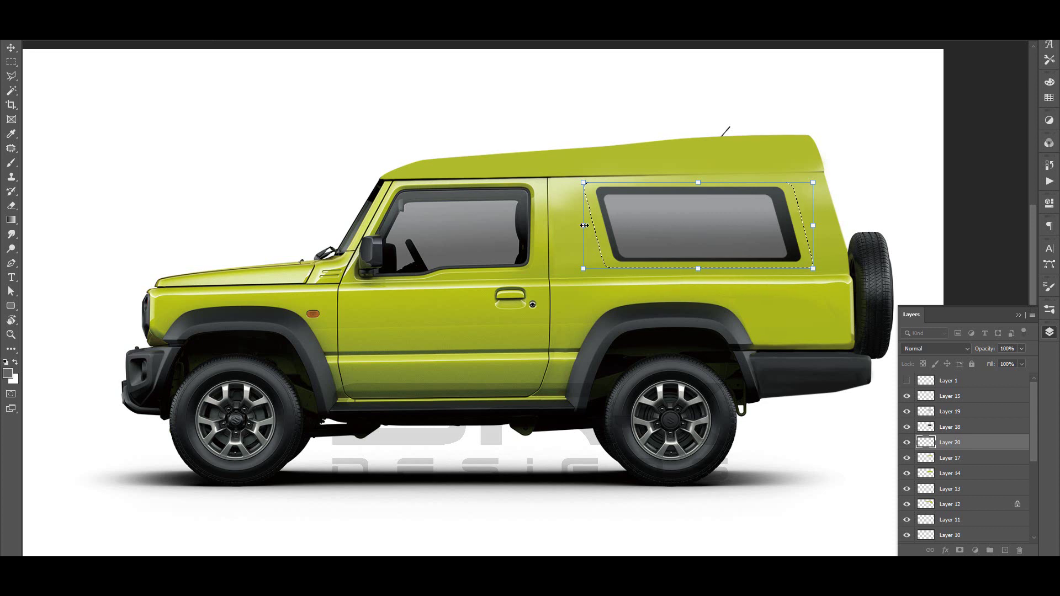
key("Return")
key("alt+BackSpace")
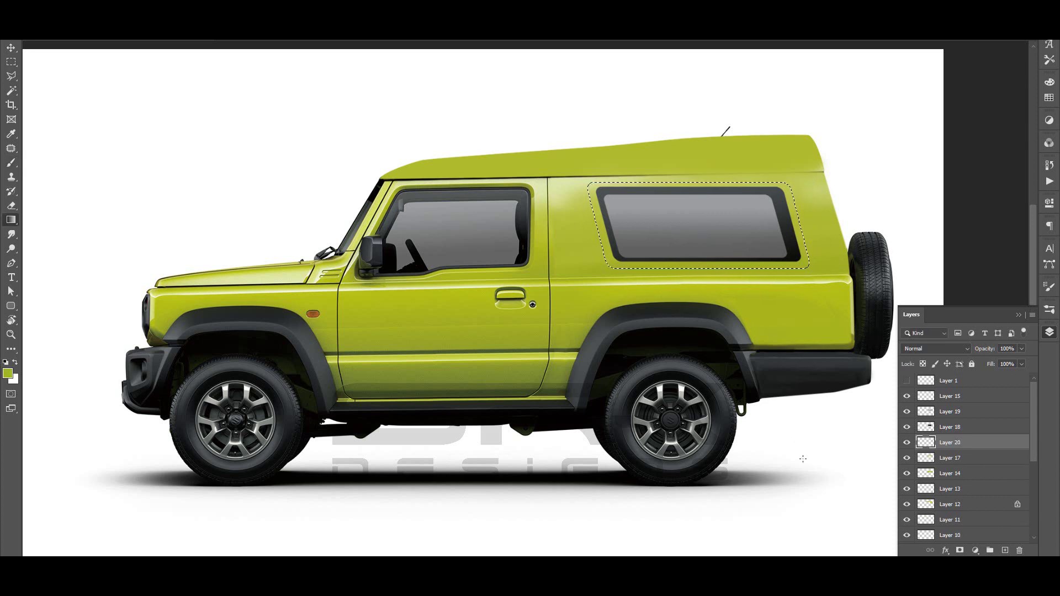
key("ctrl+d")
key("slash")
- Sample the body green and check the brush size and softness
left_click(454, 180, "alt")
right_click(652, 108)
key("Return")
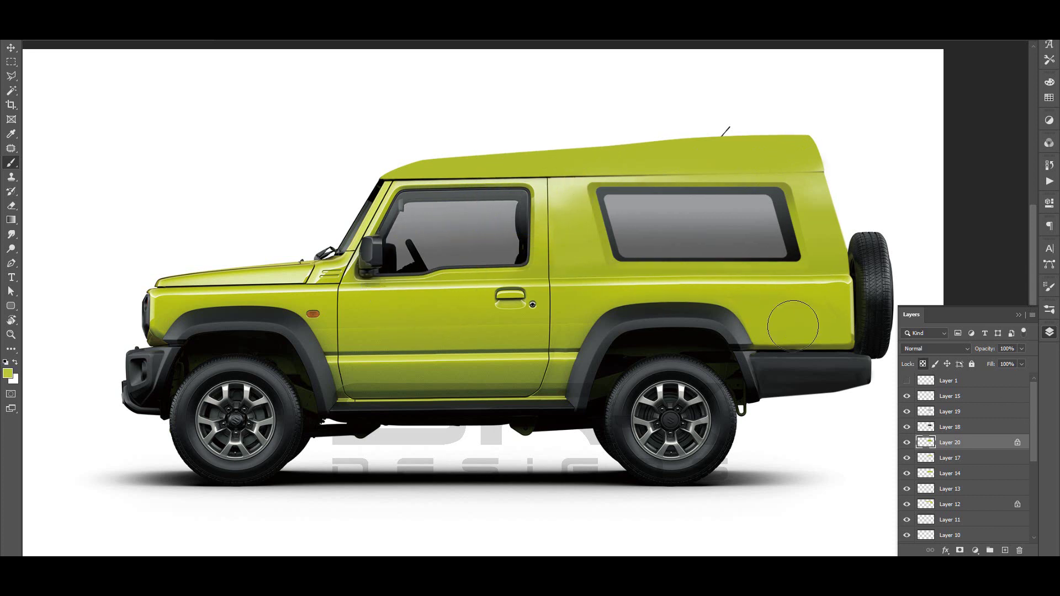
- Eyedrop pale and darker olive colours from the front window edge and rear body
left_click(838, 279, "alt")
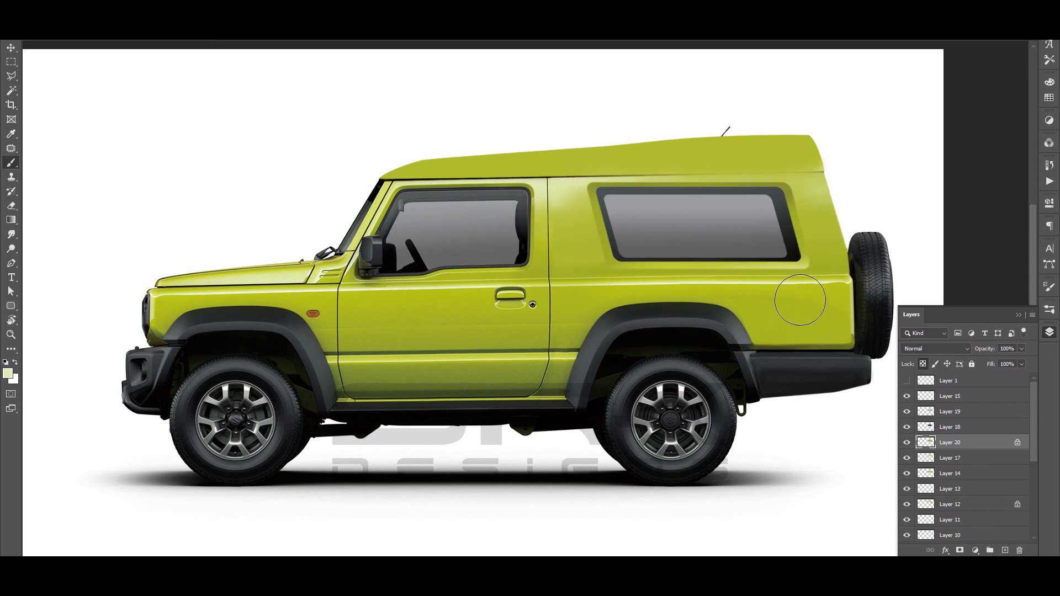
scroll(588, 280, "down", 3)
scroll(754, 216, "up", 3)
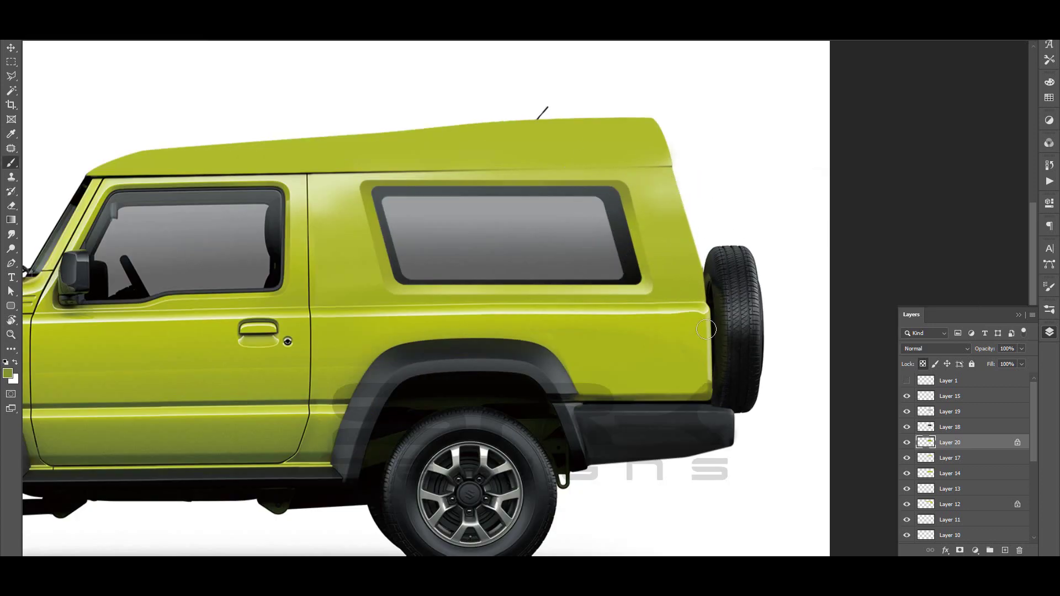
left_click(285, 189, "alt")
left_click(678, 395, "alt")
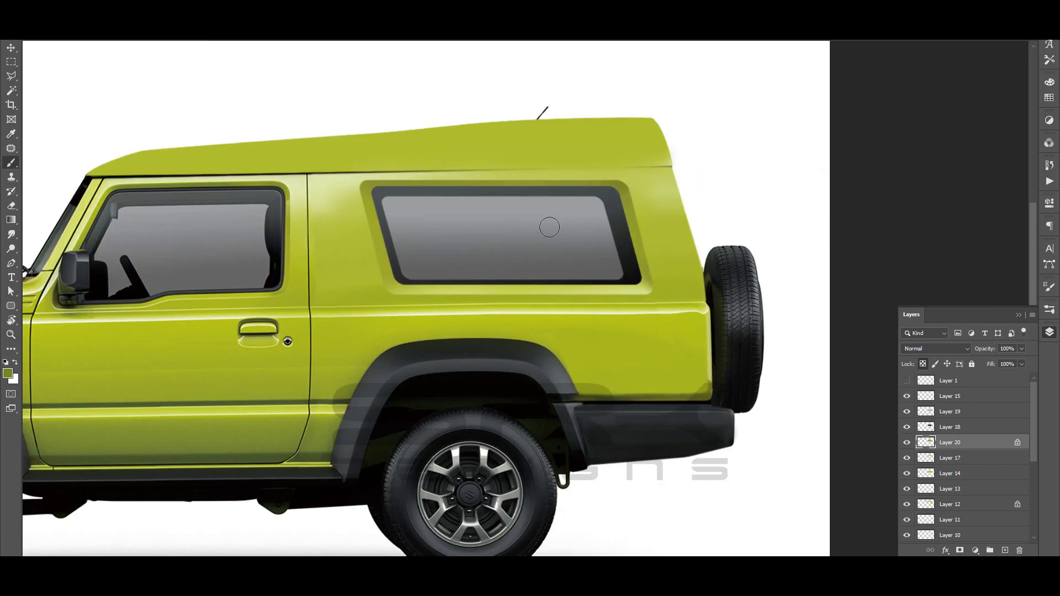
left_click(590, 399, "alt")
- Paint soft darker olive shading along the top edge of the window recess
left_click_drag(597, 142, 387, 160)
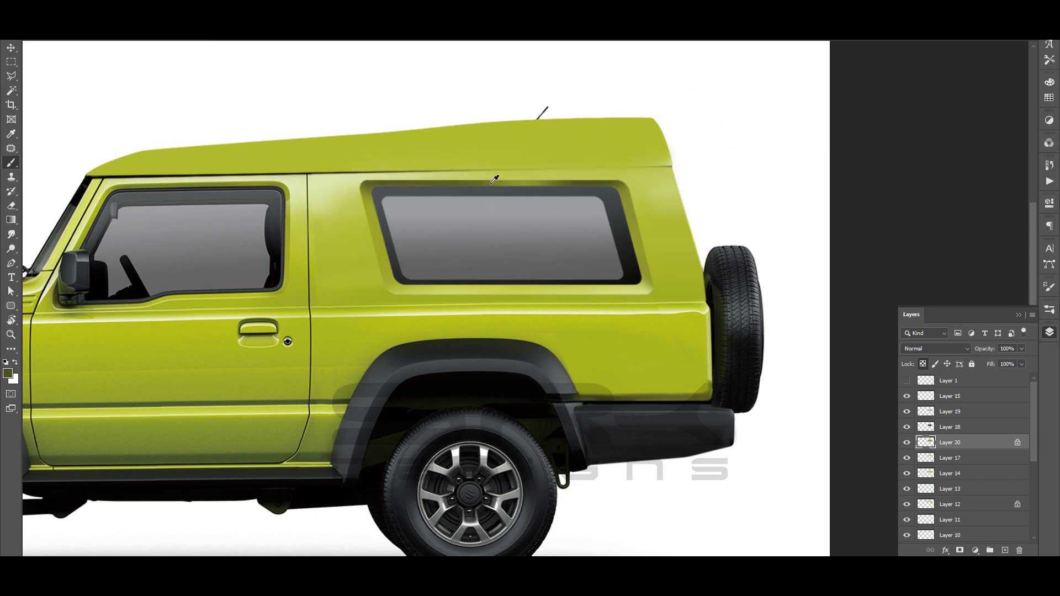
left_click(684, 338, "alt")
left_click_drag(615, 182, 448, 176)
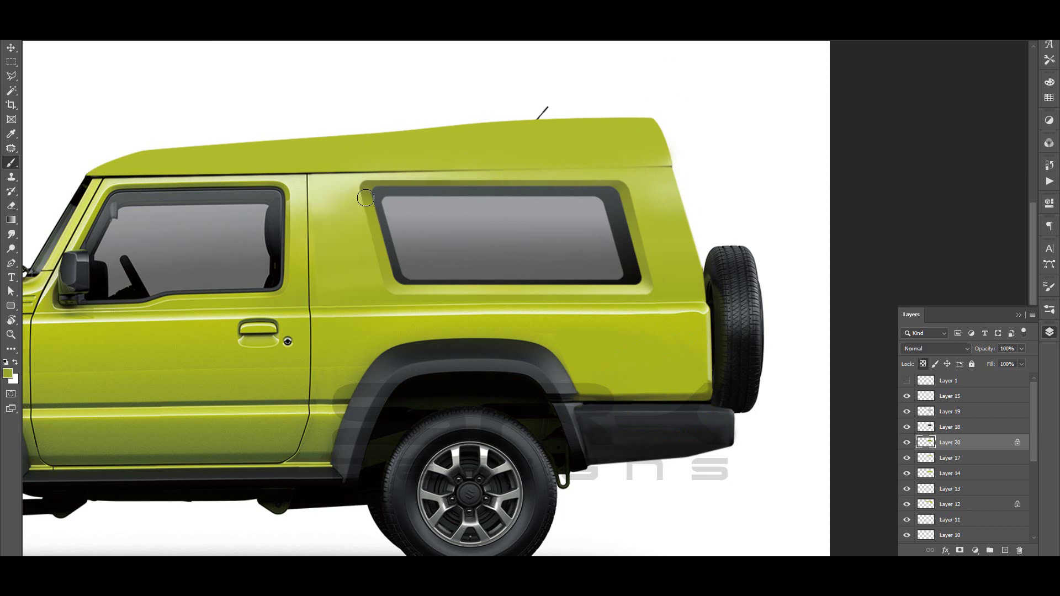
scroll(964, 442, "up", 1)
- Compare the original black-roof Jimny with the edit, ending on the edited van with Layer 20 selected
left_click(906, 381)
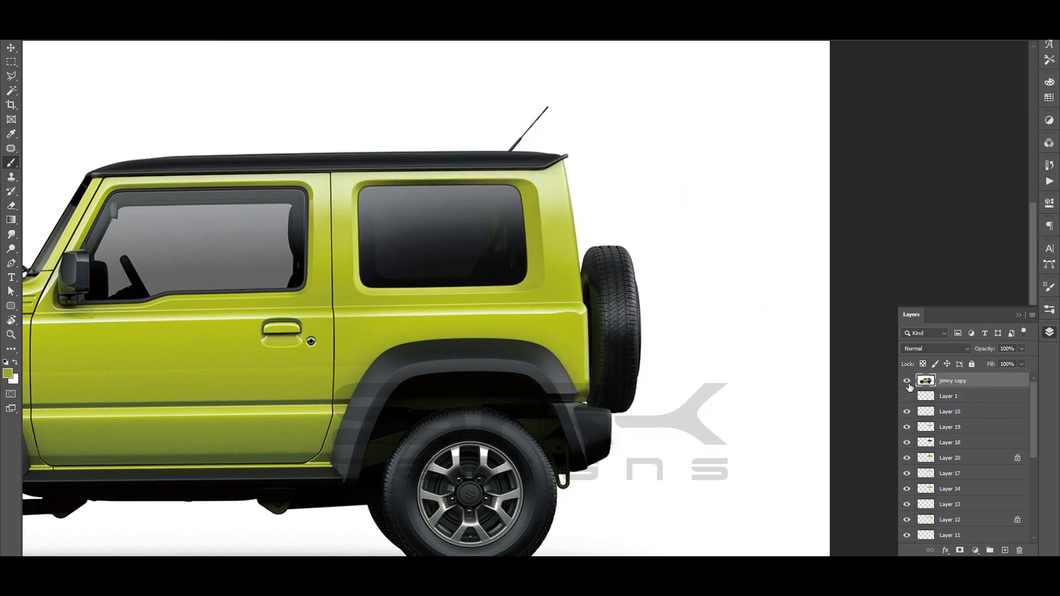
key("ctrl+comma")
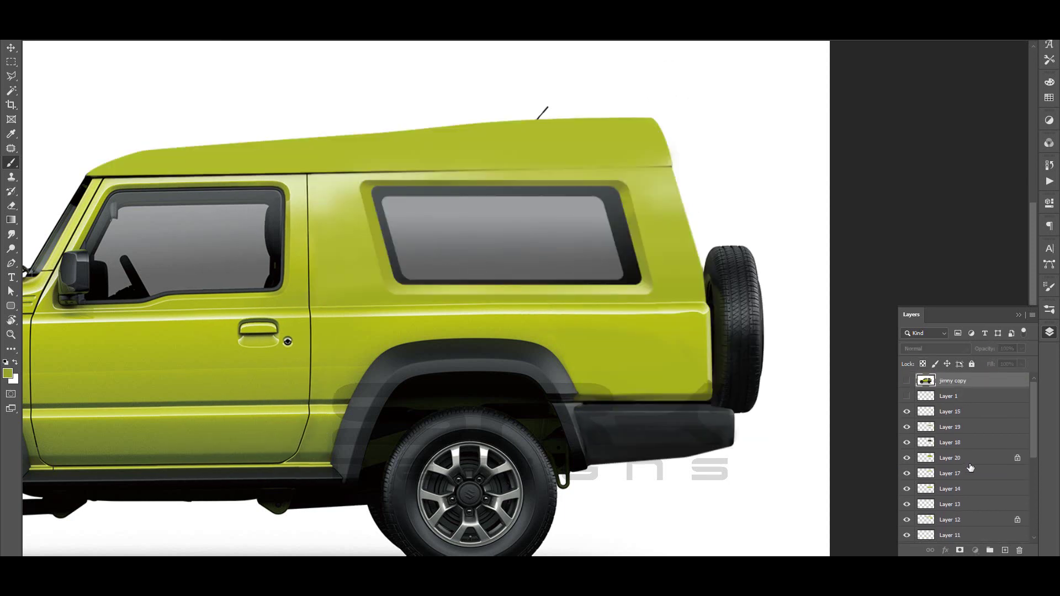
left_click(970, 462)
key("ctrl+comma")
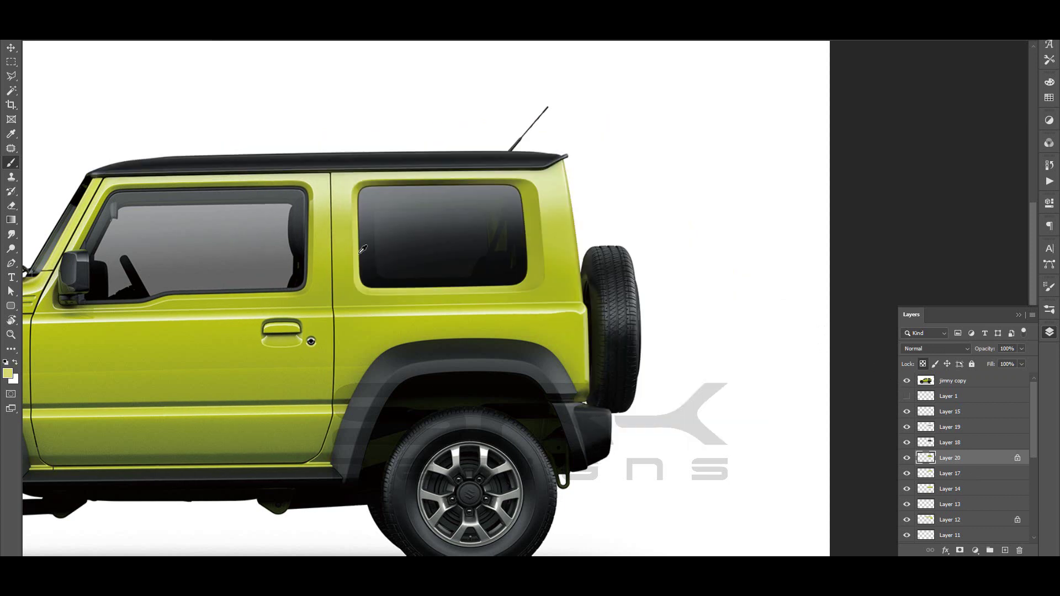
key("ctrl+comma")
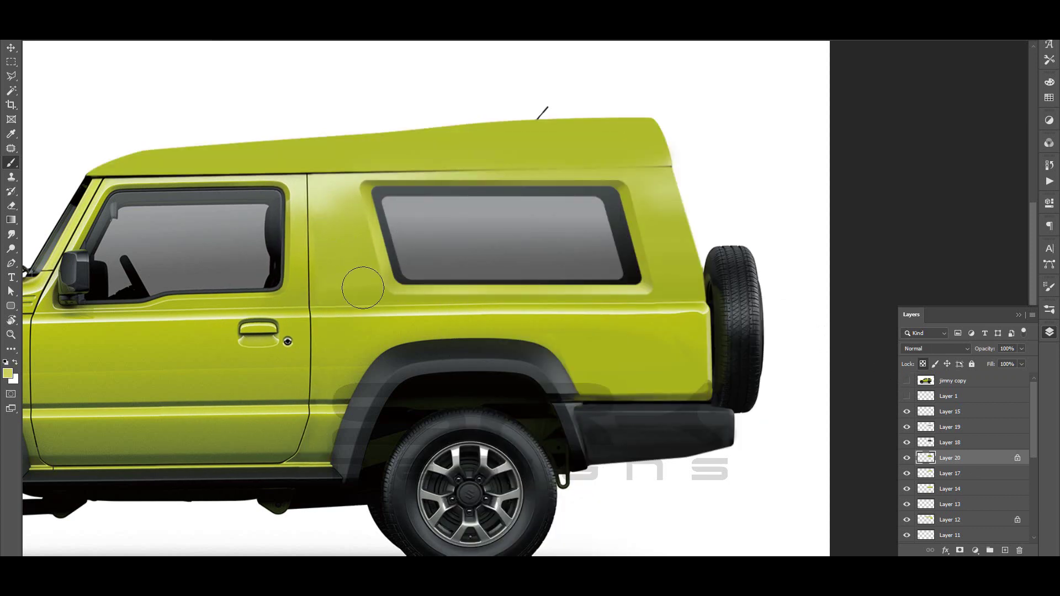
left_click(908, 381)
key("ctrl+comma")
- Adjust the brush, add Layer 21 below Layer 20, and tilt the canvas view
right_click(485, 135)
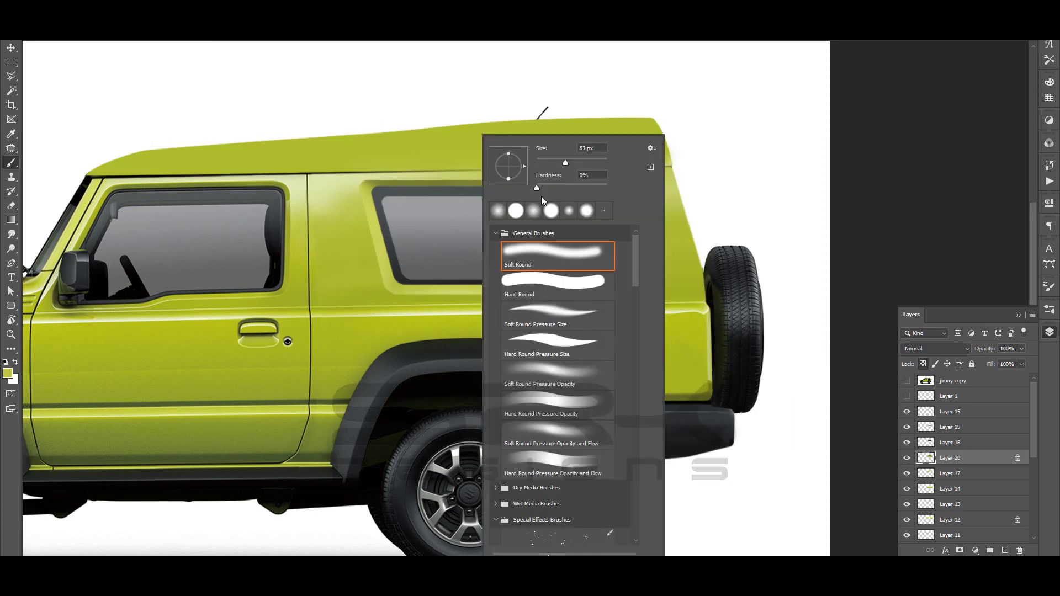
key("Escape")
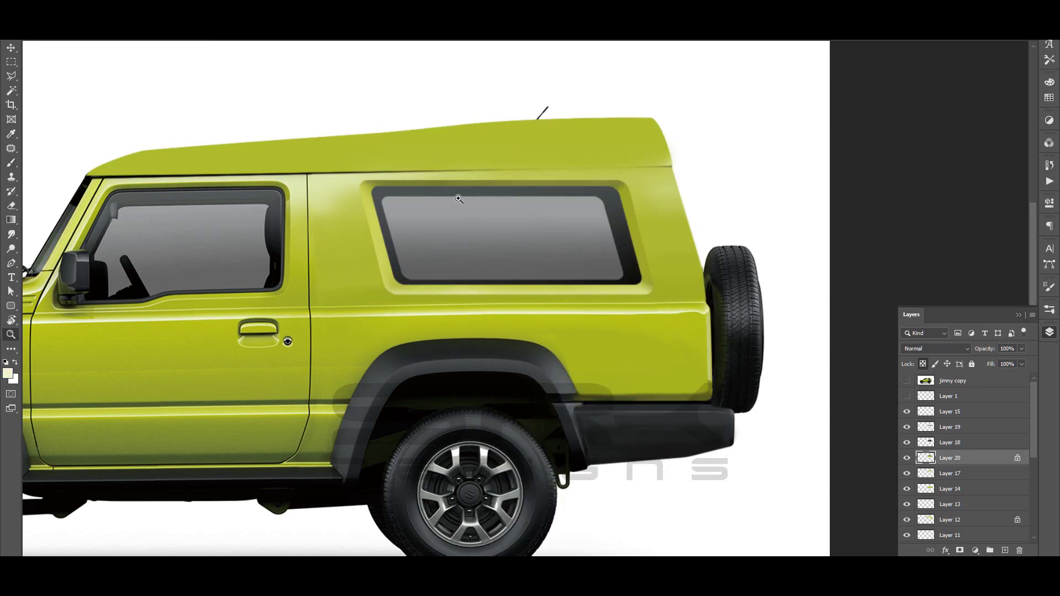
key("ctrl+0")
left_click(1005, 551, "ctrl")
key("b")
key("ctrl+plus")
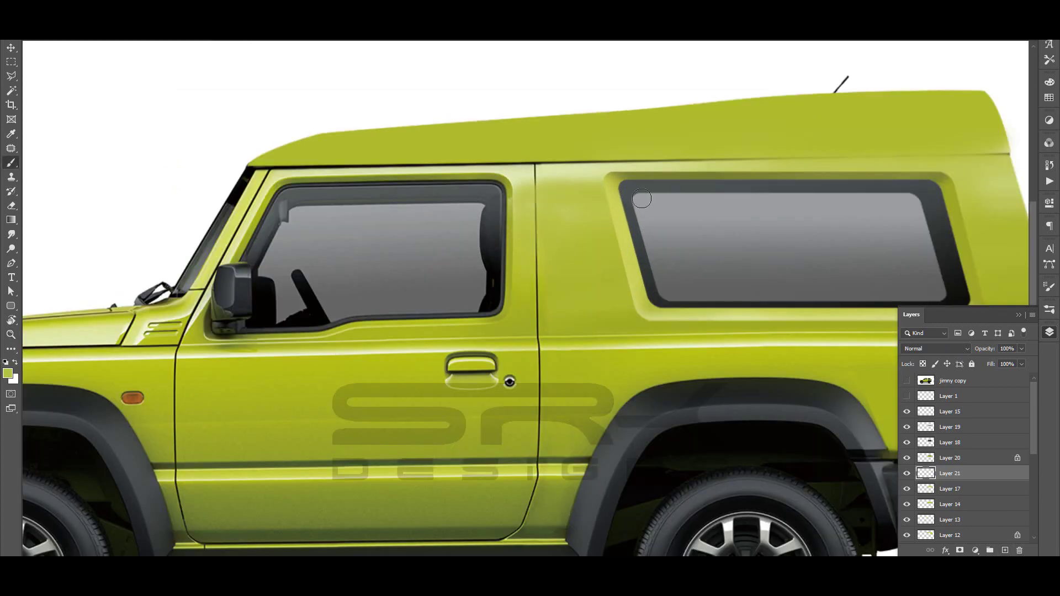
key("r")
left_click_drag(642, 199, 574, 163)
- Reset the view to fit the car, then rotate it steeply along the door seam
key("ctrl+0")
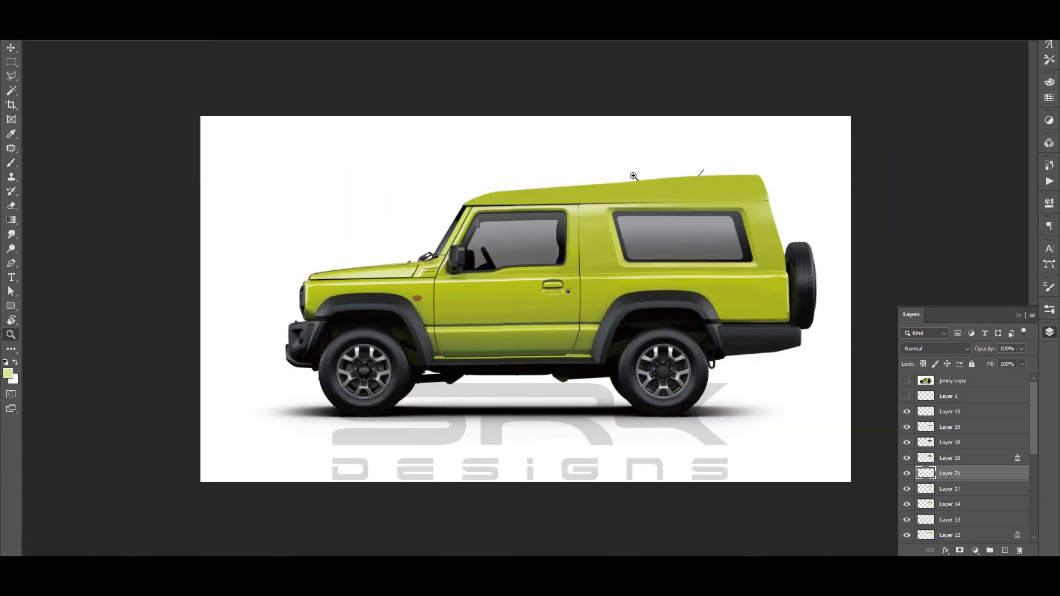
left_click(544, 260)
key("ctrl+0")
left_click(625, 209)
key("ctrl+0")
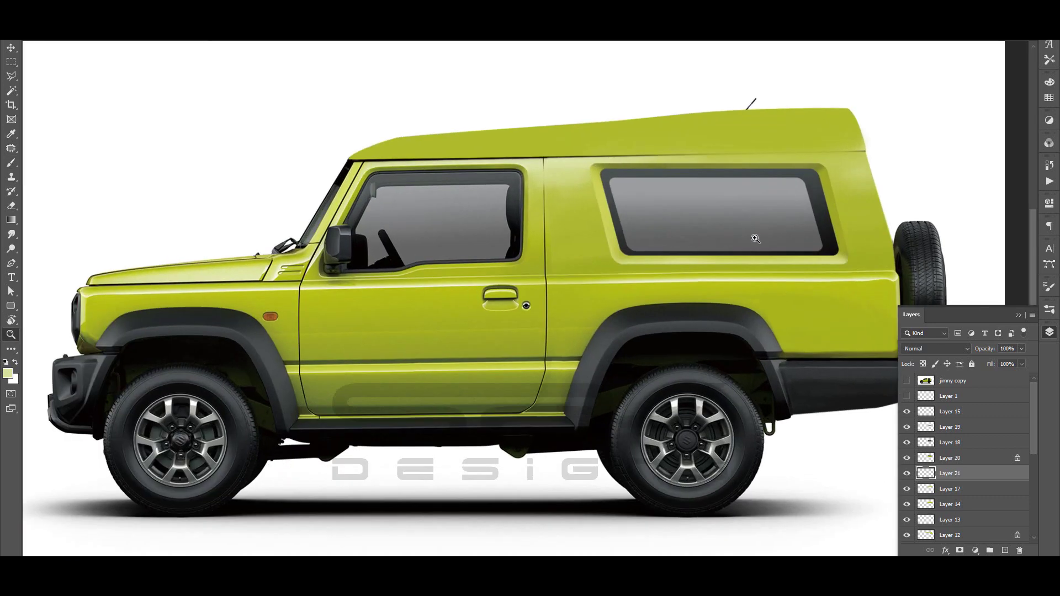
key("r")
mouse_move(497, 166)
left_mouse_down()
mouse_move(338, 212)
mouse_move(346, 102)
left_mouse_up()
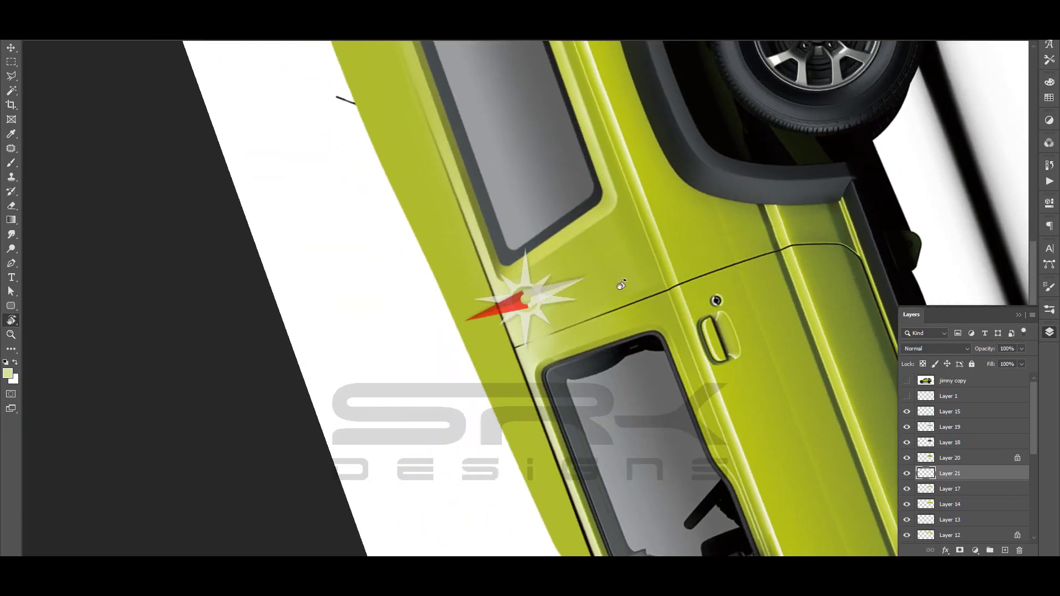
- Set black as the paint colour with a smaller brush and straighten the view
key("b")
key("d")
right_click(606, 198)
key("Return")
scroll(510, 262, "up", 3)
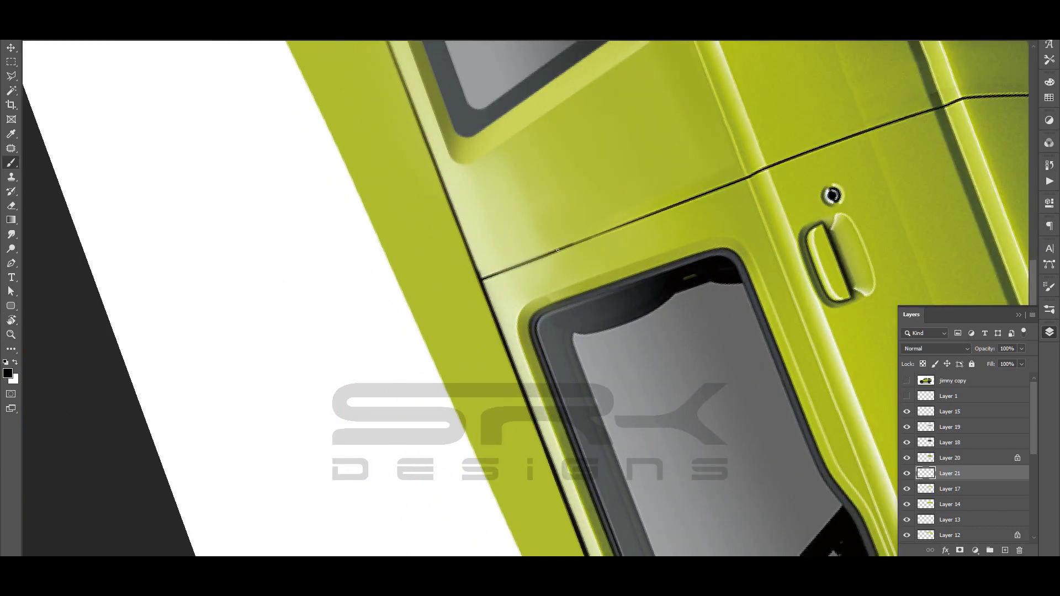
key("Escape")
scroll(607, 276, "up", 3)
- Draw a Pen path along the roof edge above the windows
scroll(497, 276, "up", 1)
key("p")
left_click(39, 234)
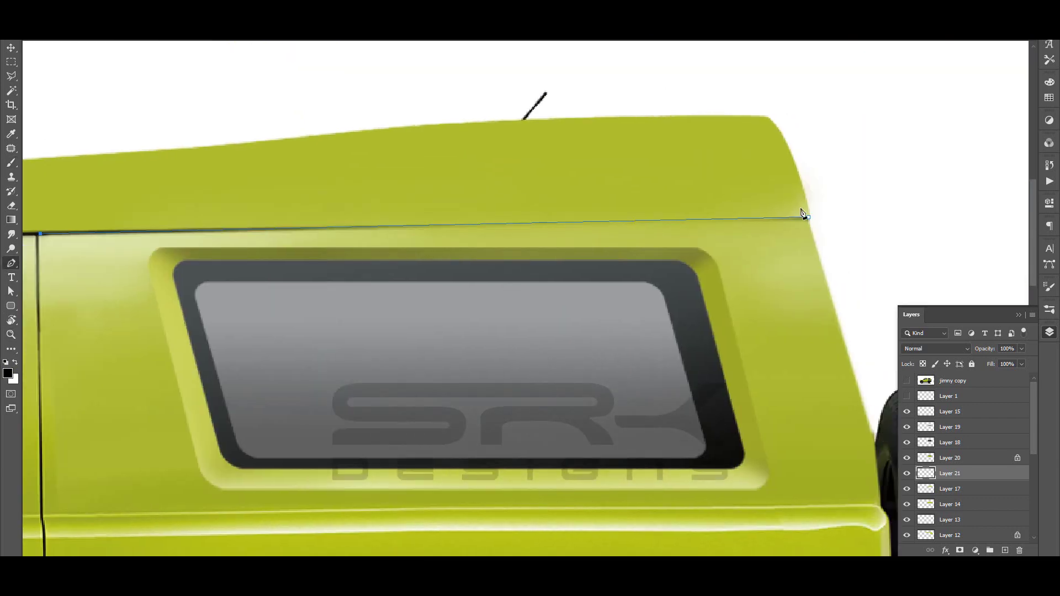
left_click(804, 215)
key("Return")
key("z")
scroll(624, 251, "down", 5)
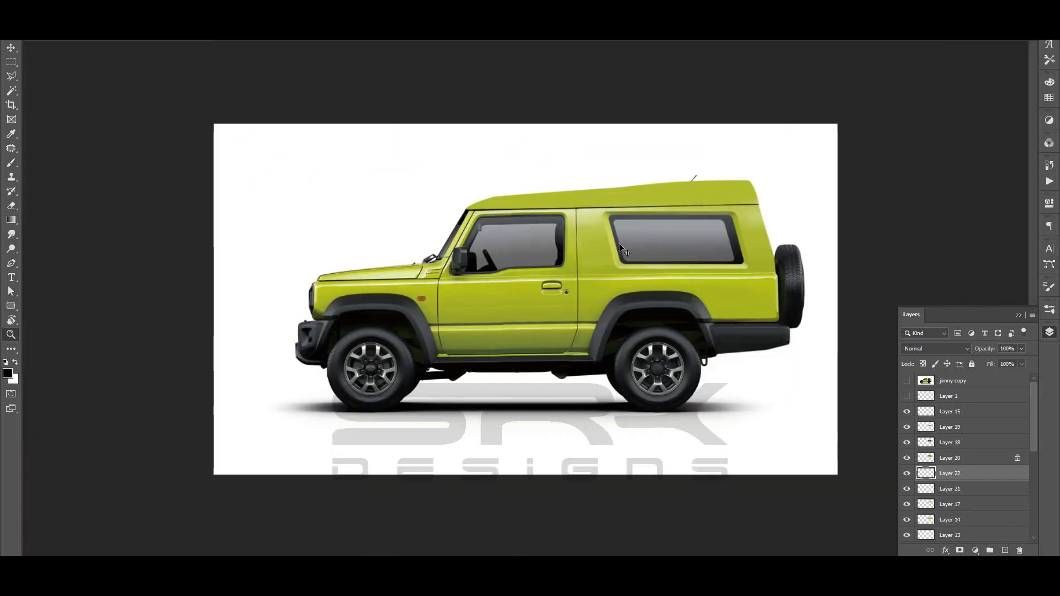
scroll(624, 251, "up", 3)
scroll(718, 204, "up", 1)
key("b")
scroll(716, 203, "up", 1)
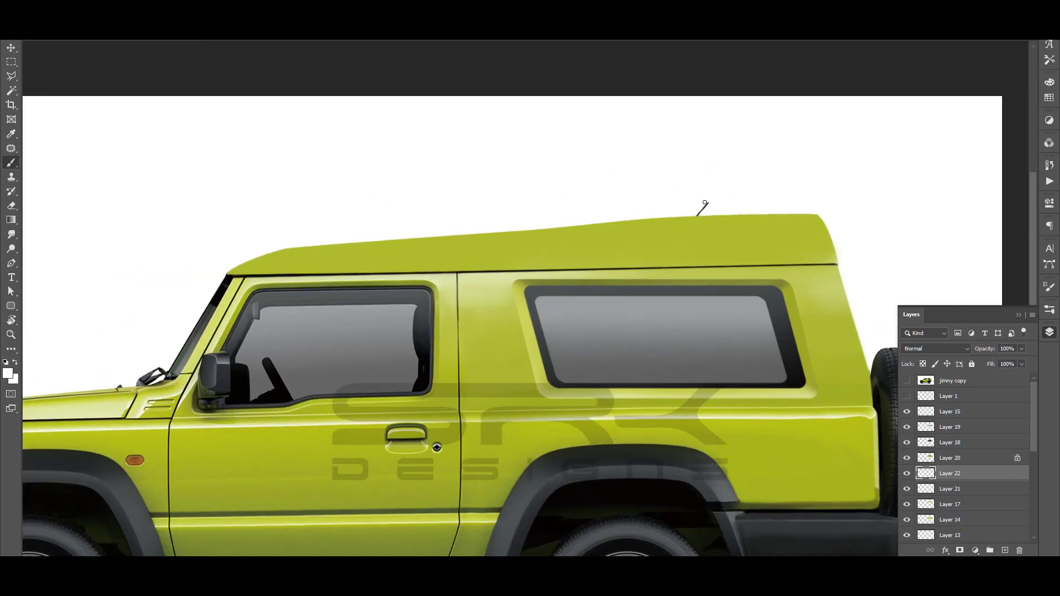
- Add an anchor point along the roof seam on the path
key("z")
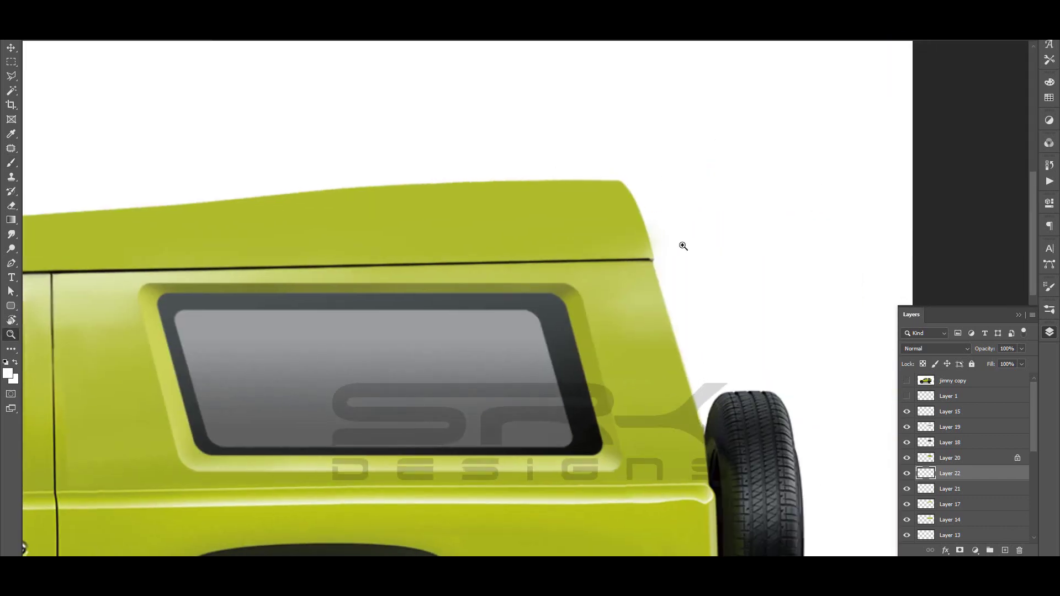
scroll(682, 244, "up", 2)
scroll(690, 260, "down", 2)
key("p")
scroll(679, 276, "up", 2)
left_click(678, 288)
scroll(681, 290, "left", 3)
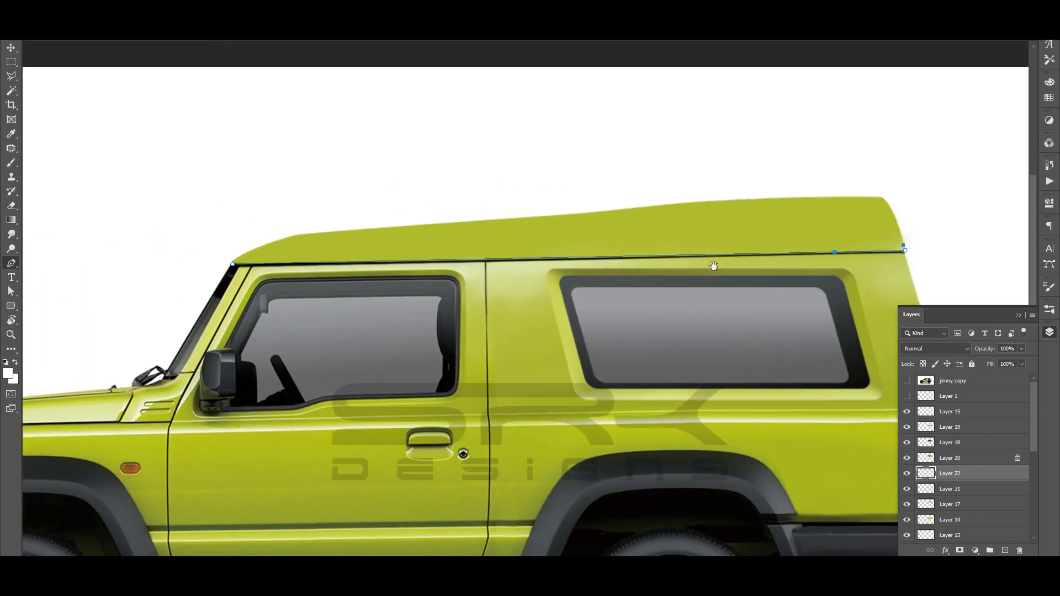
scroll(235, 249, "up", 3)
- Adjust the path's start anchor at the A-pillar top and end anchor on the rear roof edge
key("a")
left_click_drag(233, 247, 235, 244)
scroll(235, 244, "up", 2)
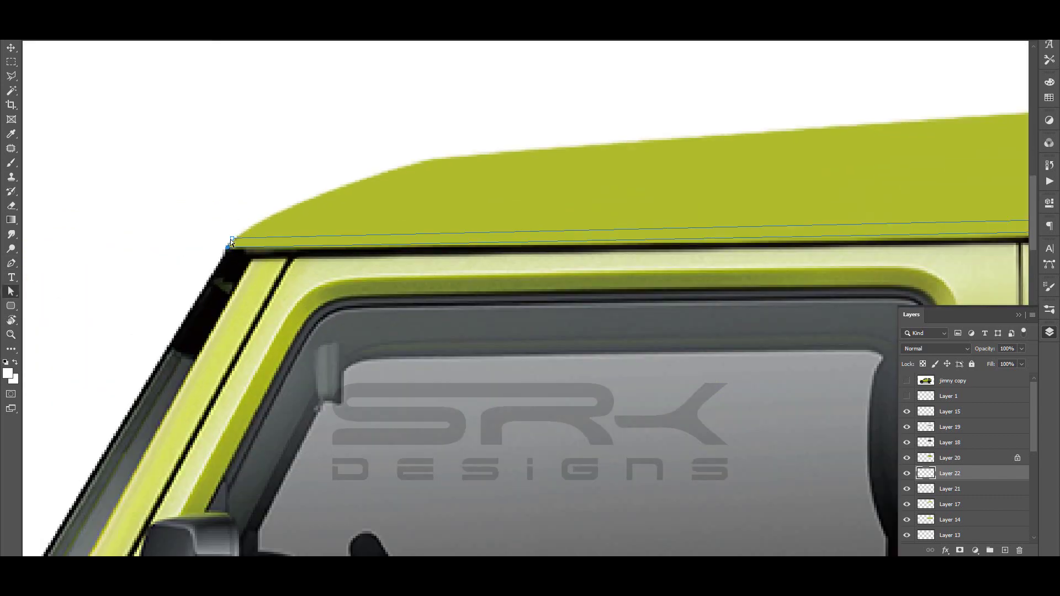
scroll(419, 205, "right", 5)
scroll(617, 165, "right", 1)
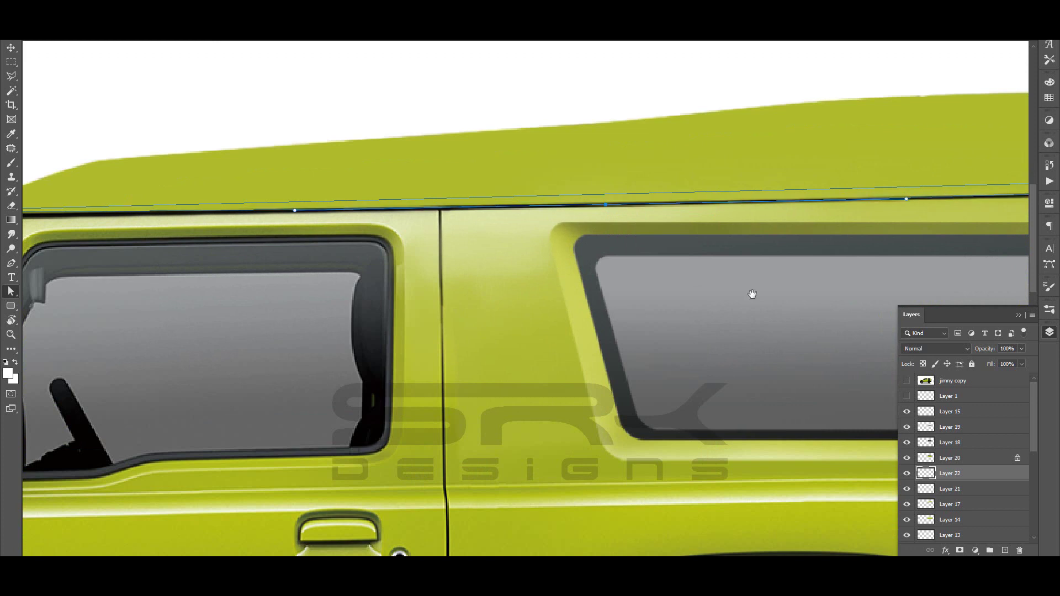
scroll(616, 166, "right", 5)
left_click_drag(638, 191, 641, 198)
left_click(630, 195)
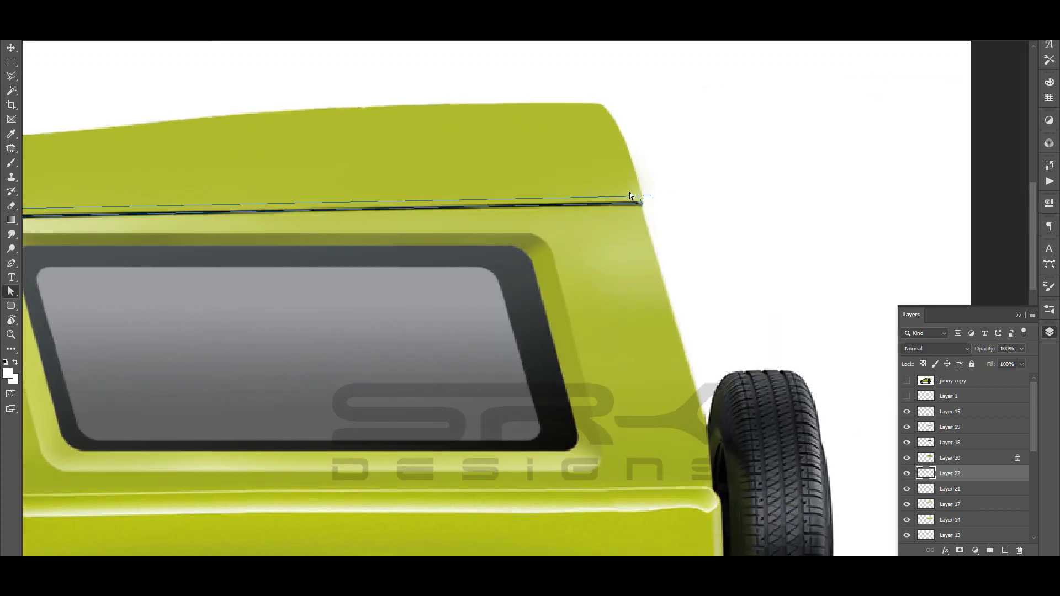
- Turn the seam path into a selection, darken it, and deselect
key("ctrl+0")
right_click(560, 231)
left_click(586, 292)
key("Return")
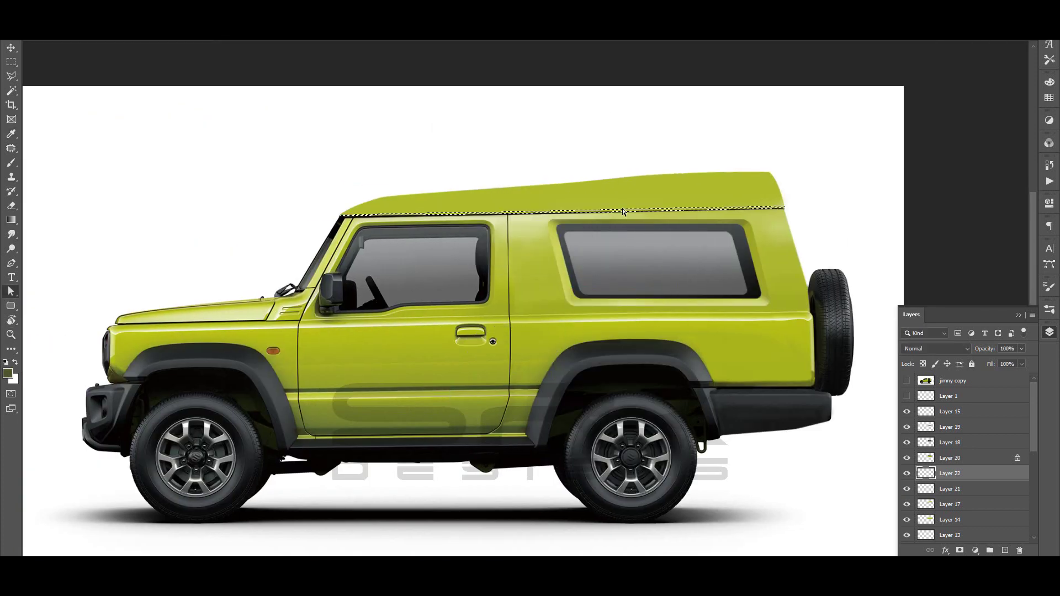
key("ctrl+d")
key("z")
left_click(724, 200)
- Move Layer 22 just below jimny copy and rotate the view so the door seam runs vertically
left_click_drag(950, 473, 950, 393)
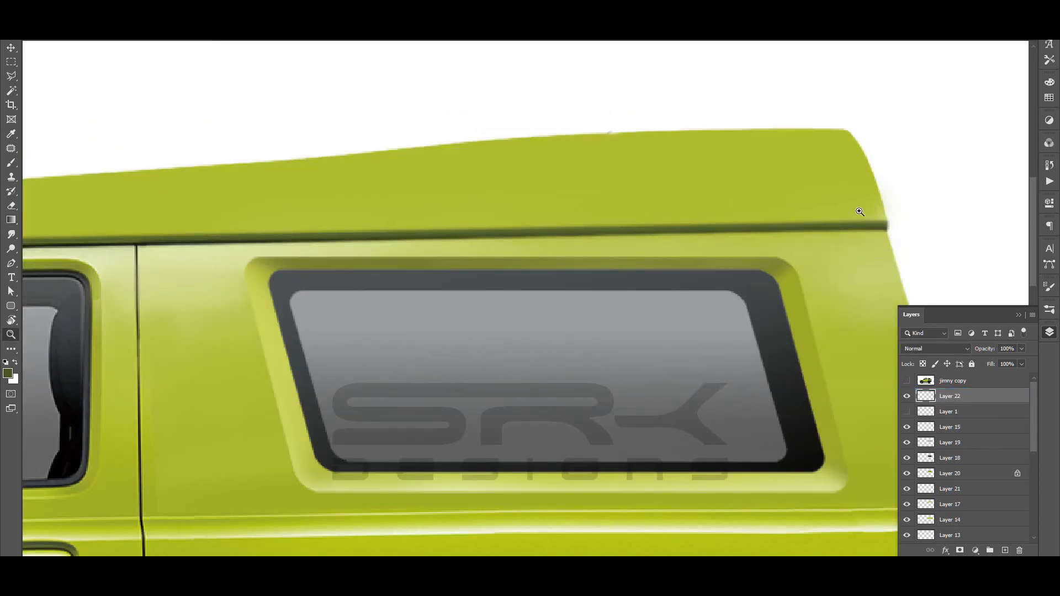
key("ctrl+minus")
key("ctrl+minus")
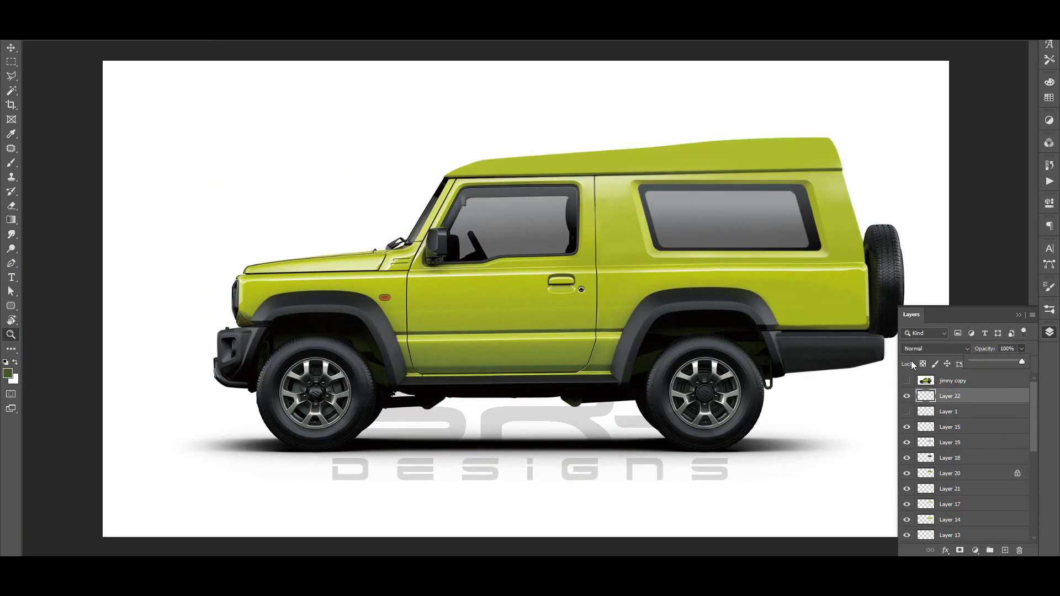
left_click_drag(821, 188, 698, 213)
left_click(698, 213)
key("r")
left_click_drag(541, 259, 520, 284)
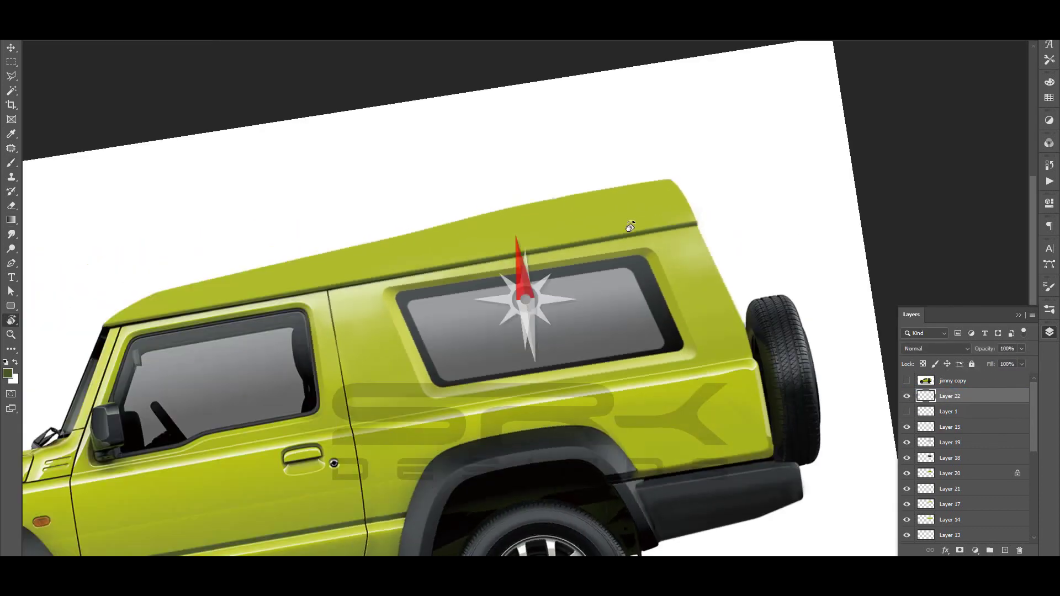
key("b")
left_click_drag(482, 223, 598, 263)
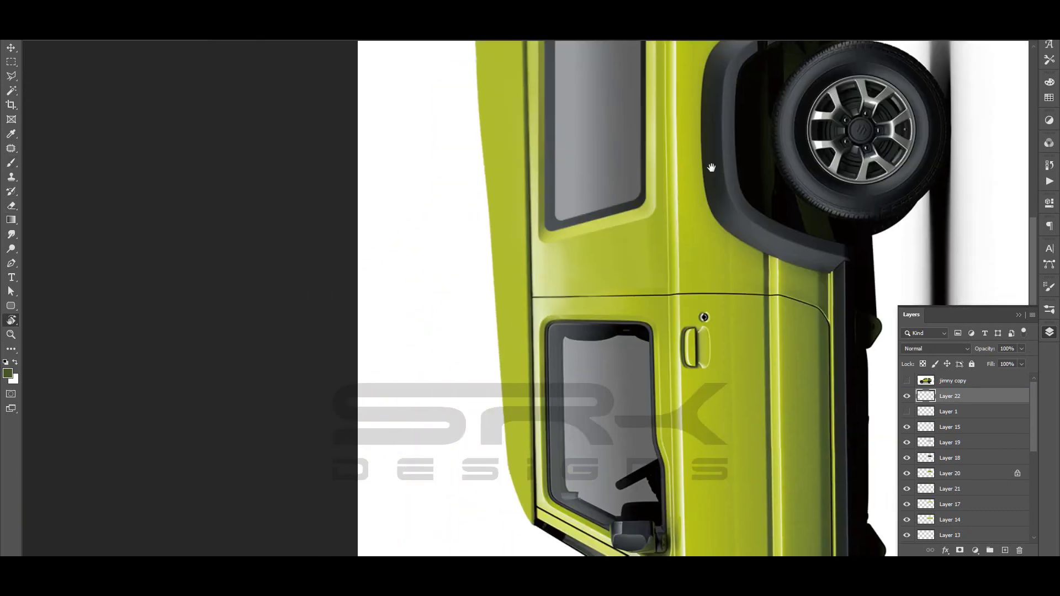
key("b")
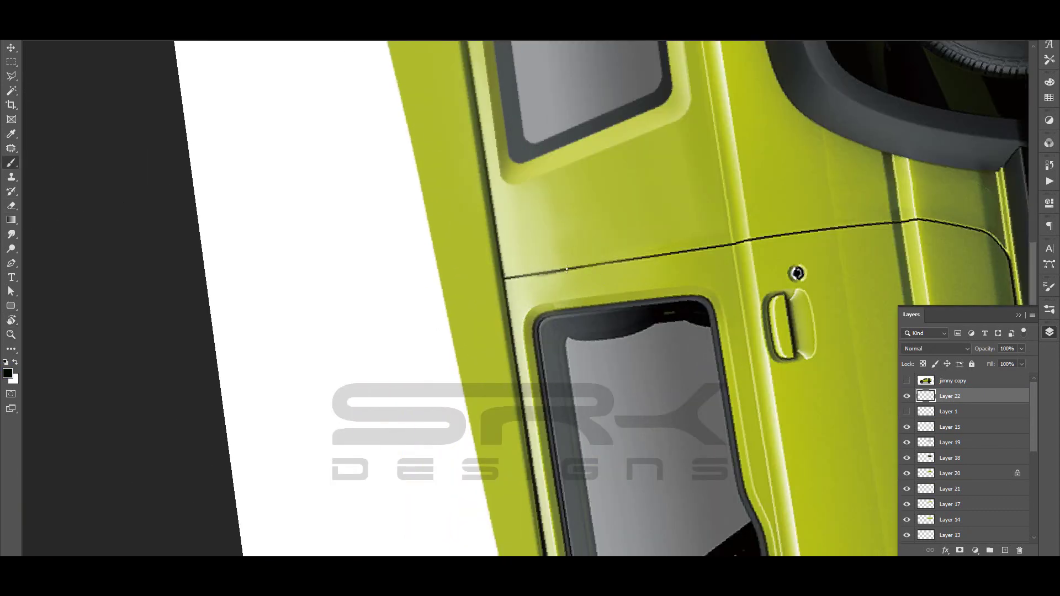
key("ctrl+minus")
key("ctrl+plus")
- Trace a four-anchor pen path along the roof's top edge
key("p")
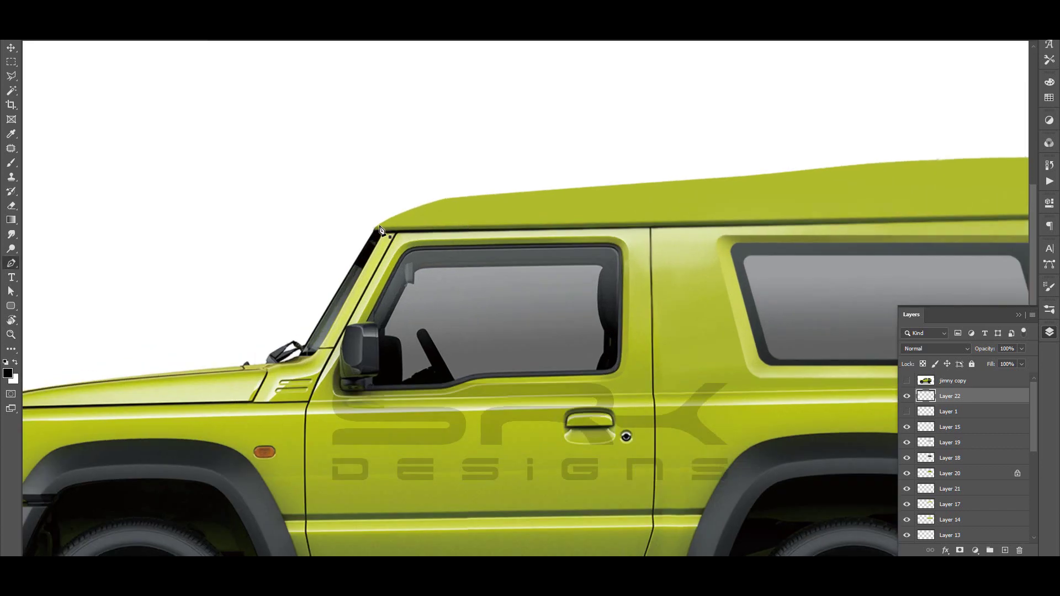
left_click(380, 230)
left_click(465, 209)
left_click(498, 204)
left_click(529, 204)
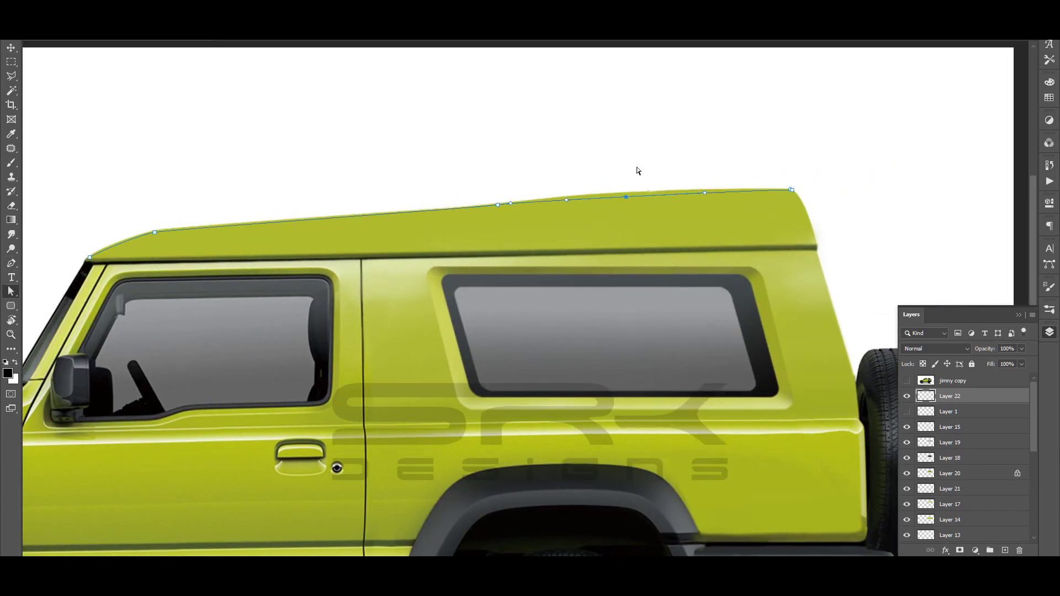
left_click_drag(141, 206, 909, 99)
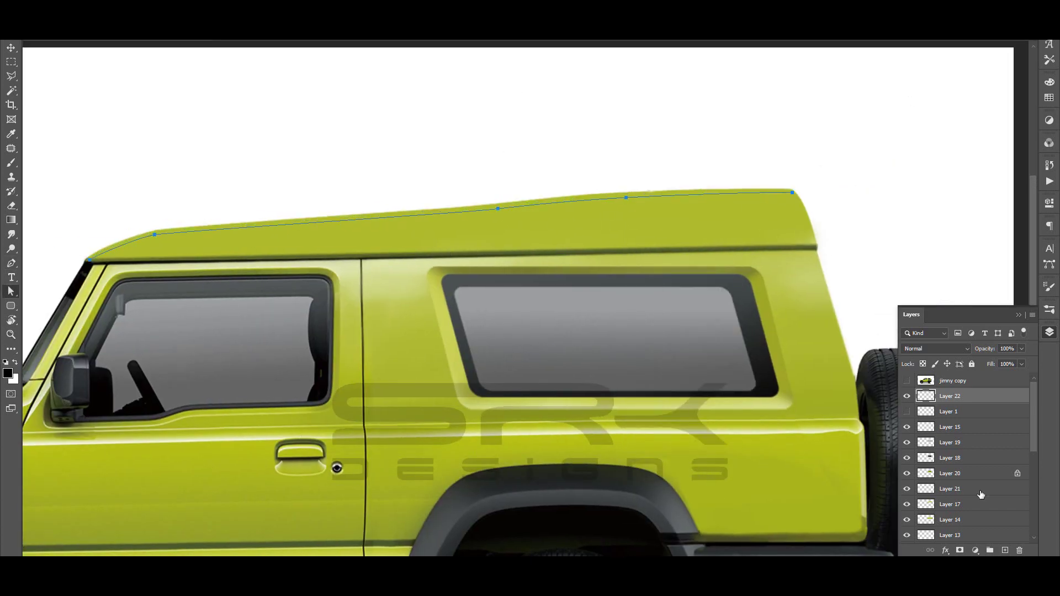
- Sample the roof colour and stroke the path with a soft round brush on Layer 23
left_click(380, 265, "alt")
right_click(497, 130)
key("Escape")
key("a")
key("Return")
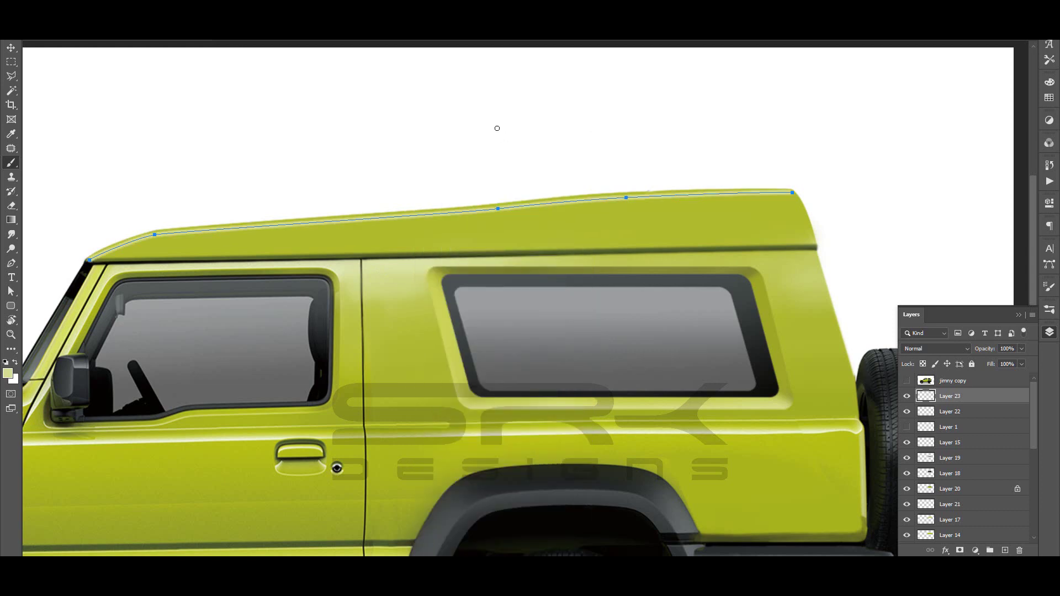
- Zoom out to see the whole Jimny and adjust the brush presets
key("z")
left_click_drag(576, 222, 457, 194)
right_click(492, 159)
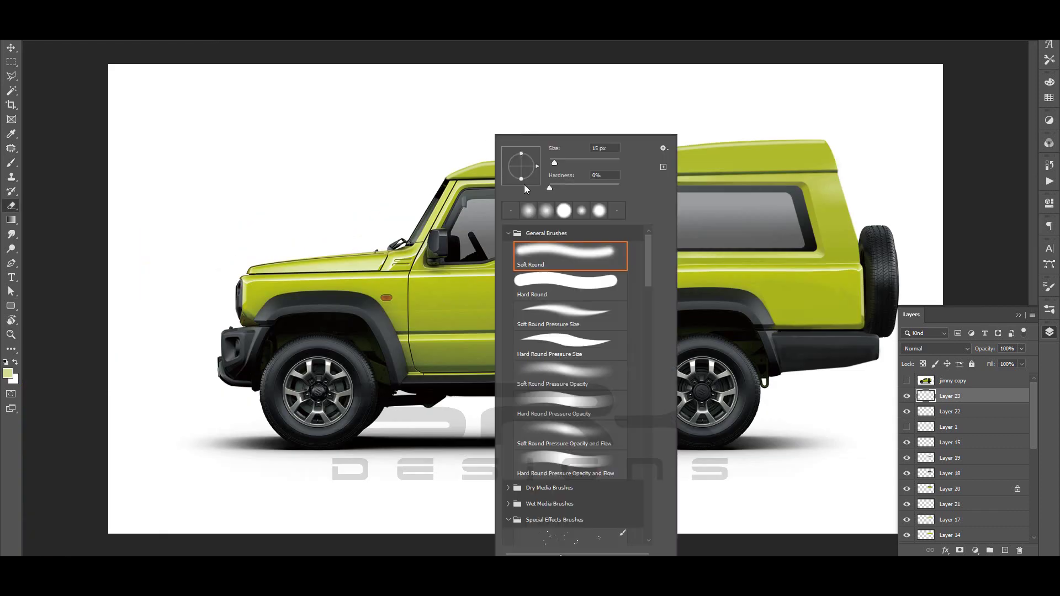
key("Escape")
key("ctrl+plus")
- Start a new path at the roof front and pick the roof path's options
key("p")
left_click(360, 226)
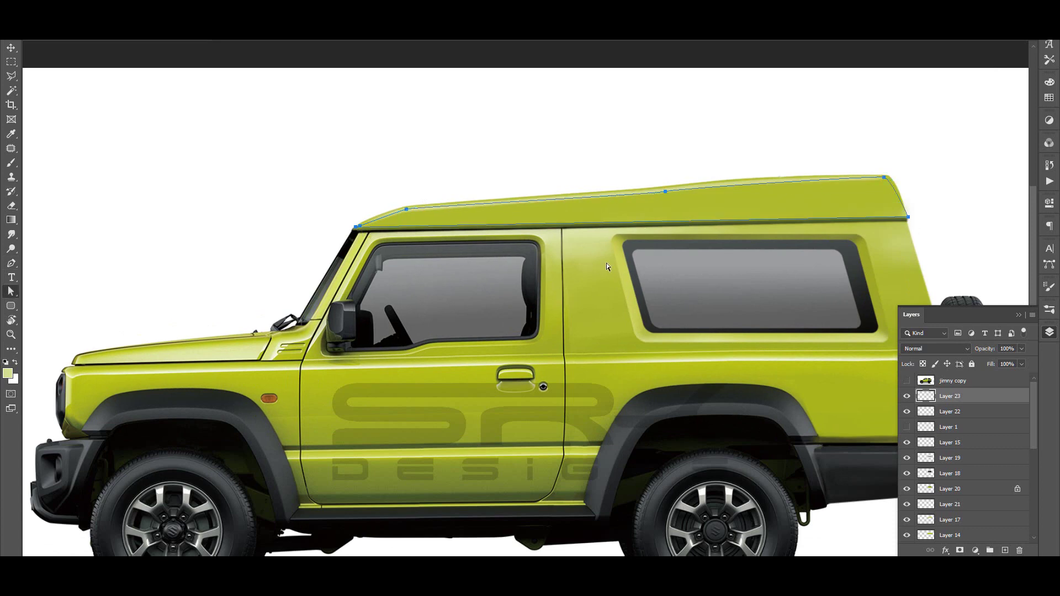
key("ctrl+minus")
right_click(624, 144)
left_click(639, 161)
- Turn the roof path into a selection, add Layer 24, lighten the colour, and deselect
key("Return")
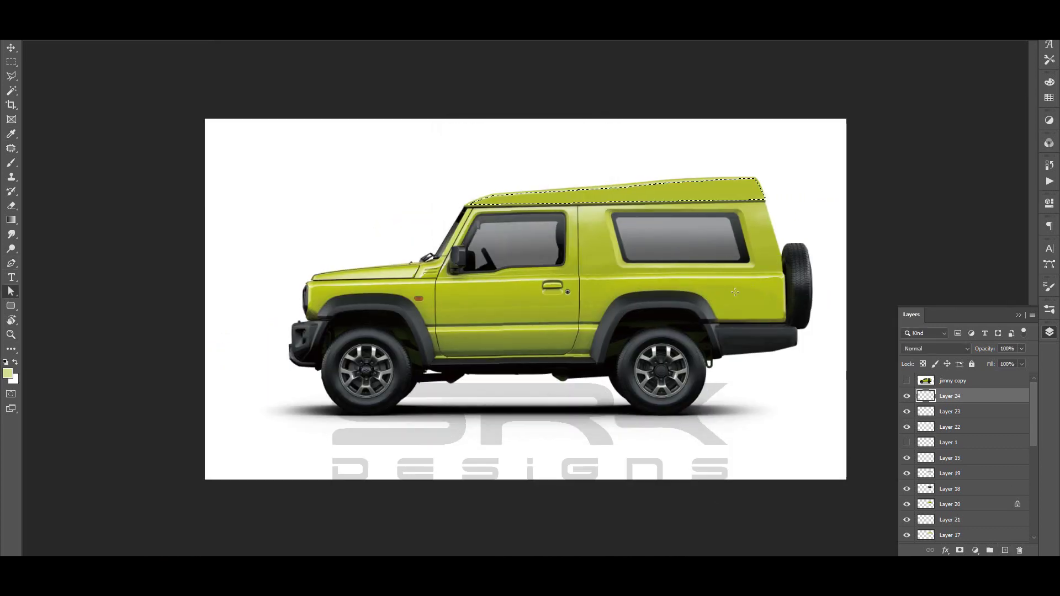
key("ctrl+shift+alt+n")
key("g")
key("b")
right_click(601, 132)
key("Escape")
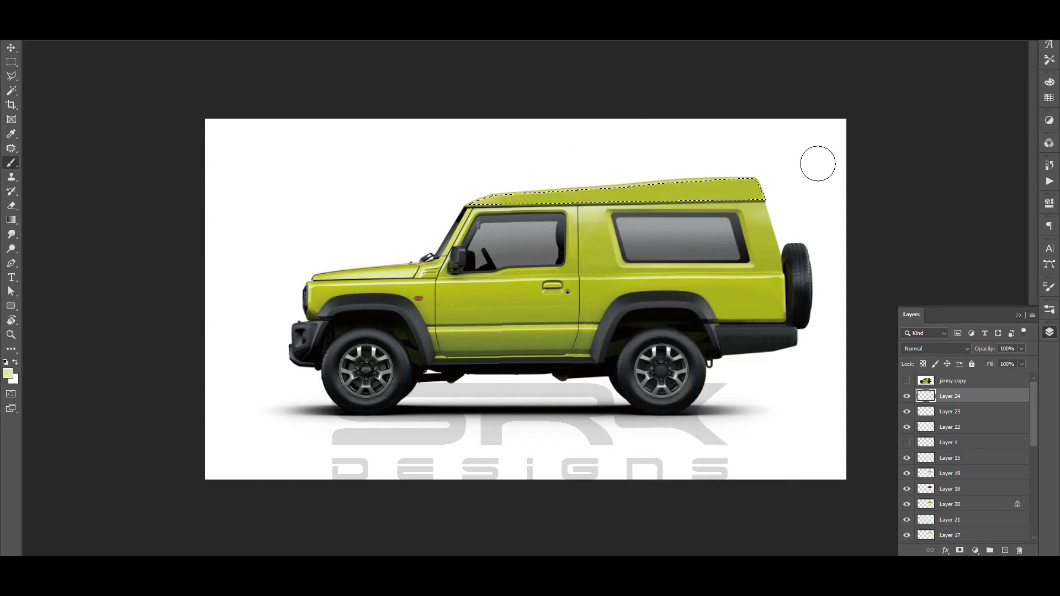
key("ctrl+d")
- Zoom to actual size and delete the unwanted Layer 24
key("z")
left_click_drag(748, 247, 713, 246)
key("e")
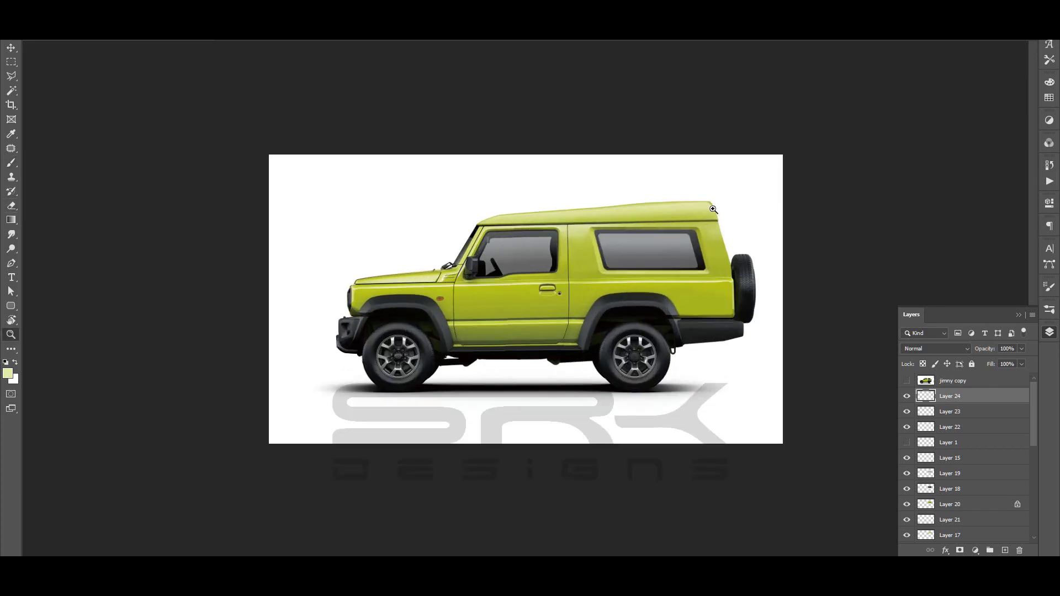
key("ctrl+1")
key("e")
key("Delete")
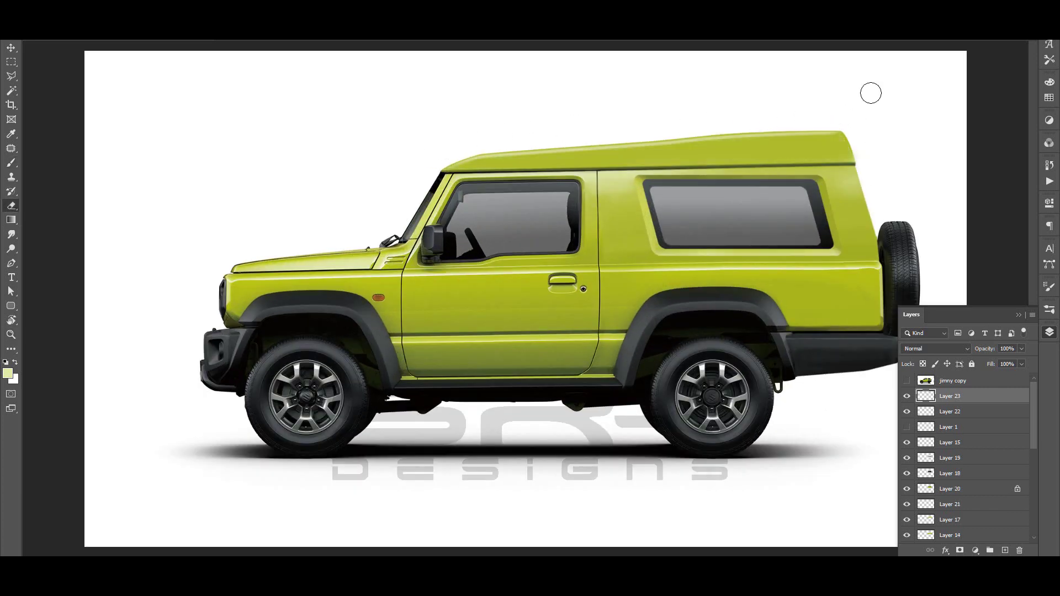
- Draw a closed curved pen path over the roof's top band
key("z")
left_click(443, 157)
left_click_drag(518, 131, 220, 204)
left_click_drag(570, 174, 599, 173)
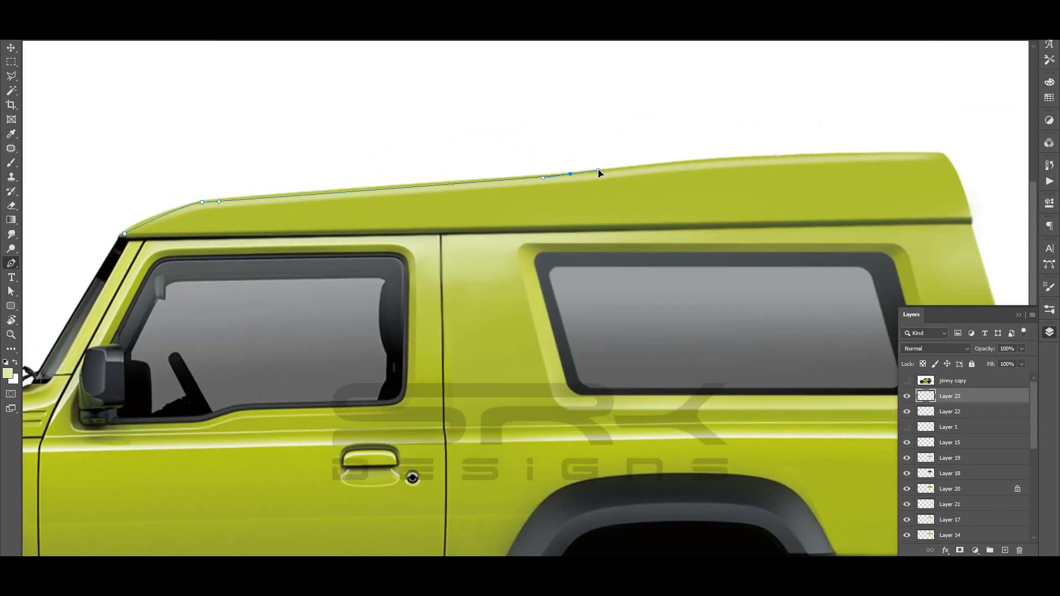
left_click(126, 238)
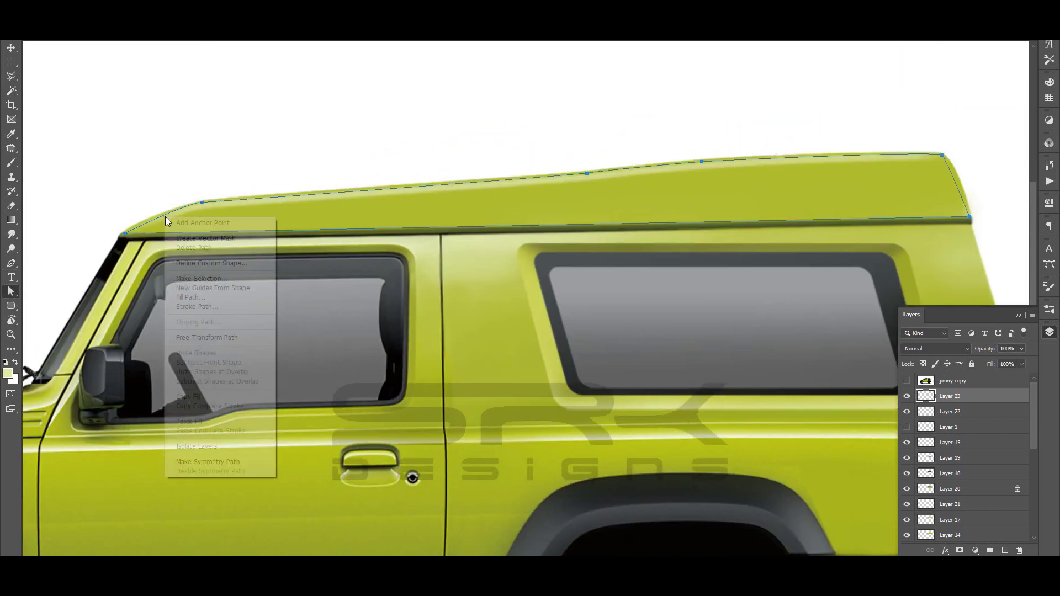
key("a")
- Make a selection from the roof path, brush a soft lighter highlight, then deselect
key("ctrl+0")
right_click(629, 239)
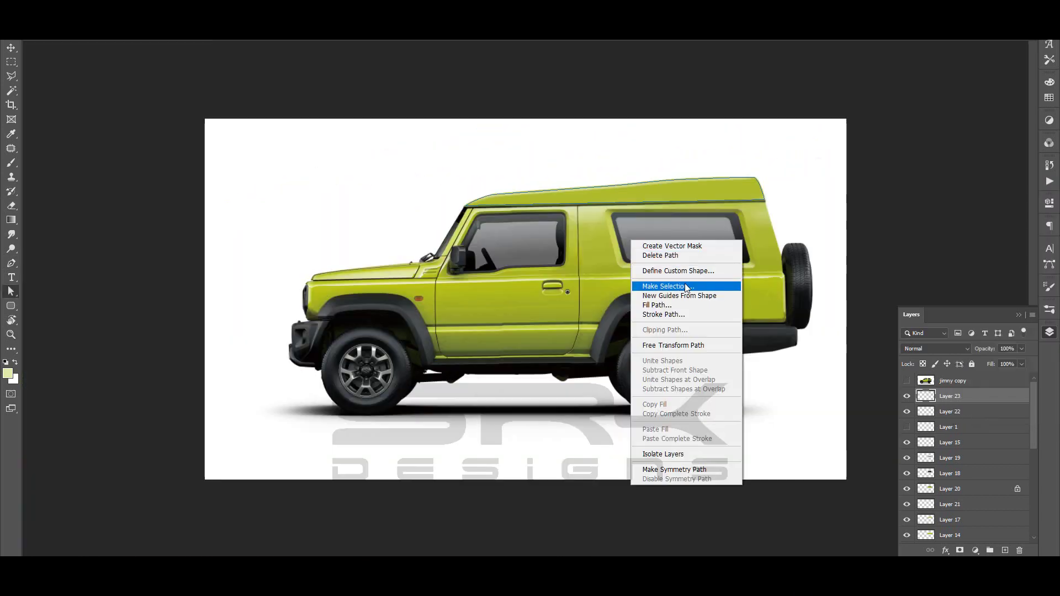
left_click(652, 282)
key("b")
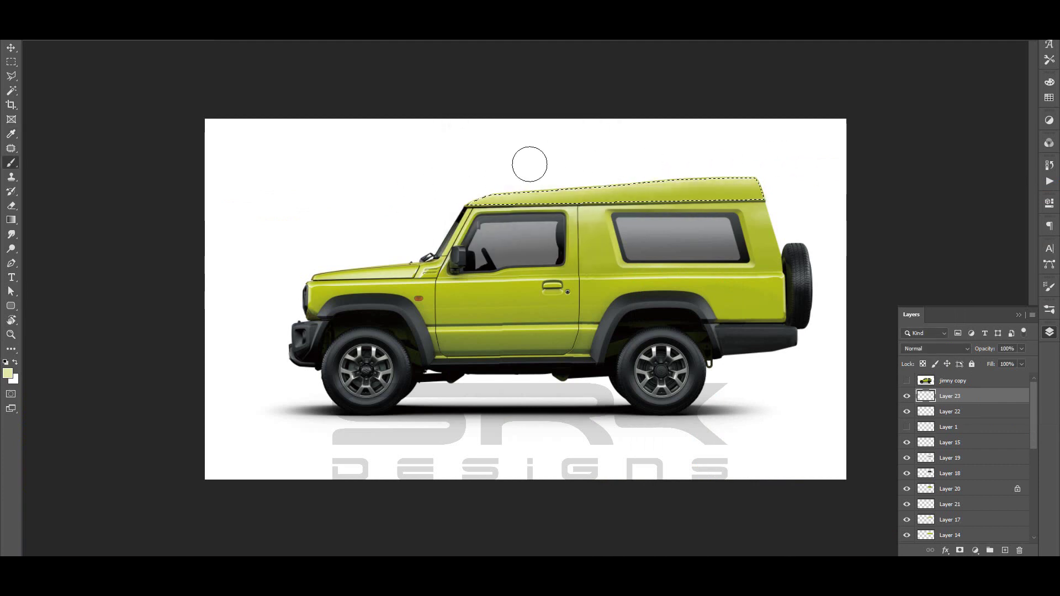
key("ctrl+d")
- Zoom out to the whole canvas, then back in until the car fills the view
key("z")
left_click(682, 267, "alt")
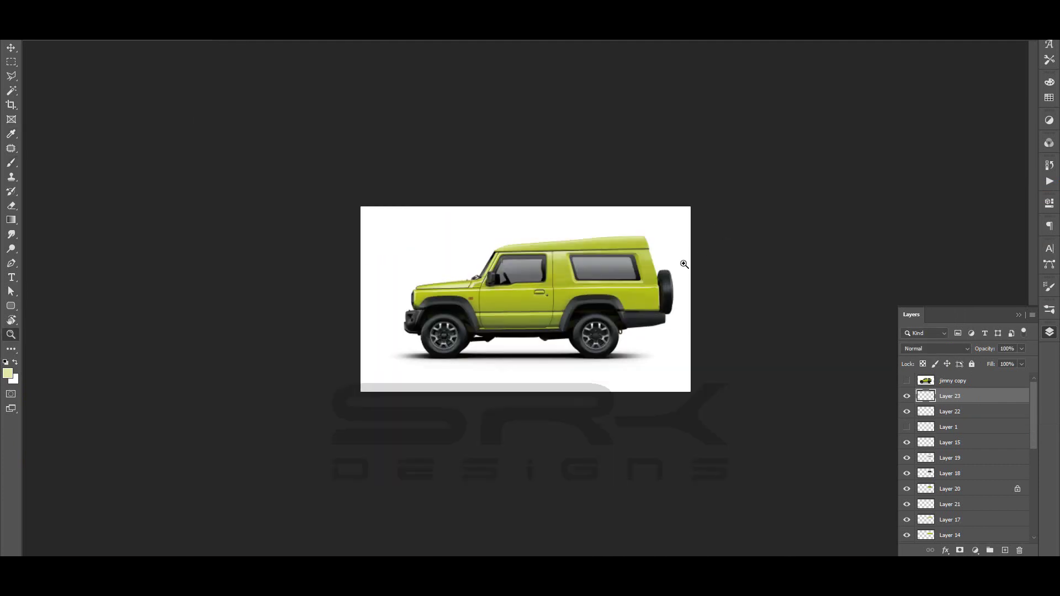
left_click(707, 246)
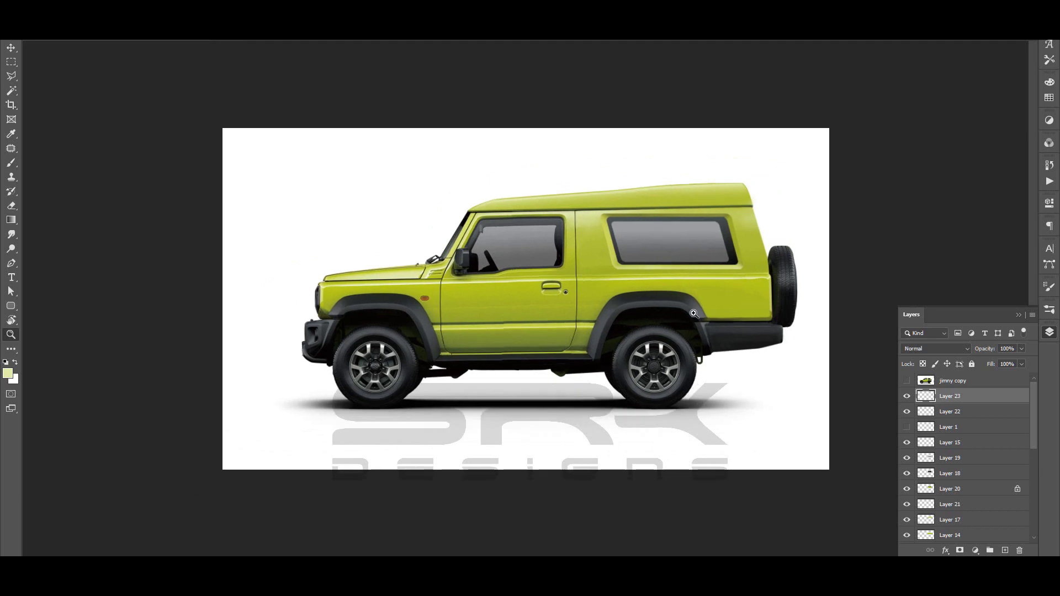
left_click(746, 289)
- Lasso the rear window's lower strip and shade it dark with a black gradient
left_click(739, 234)
key("l")
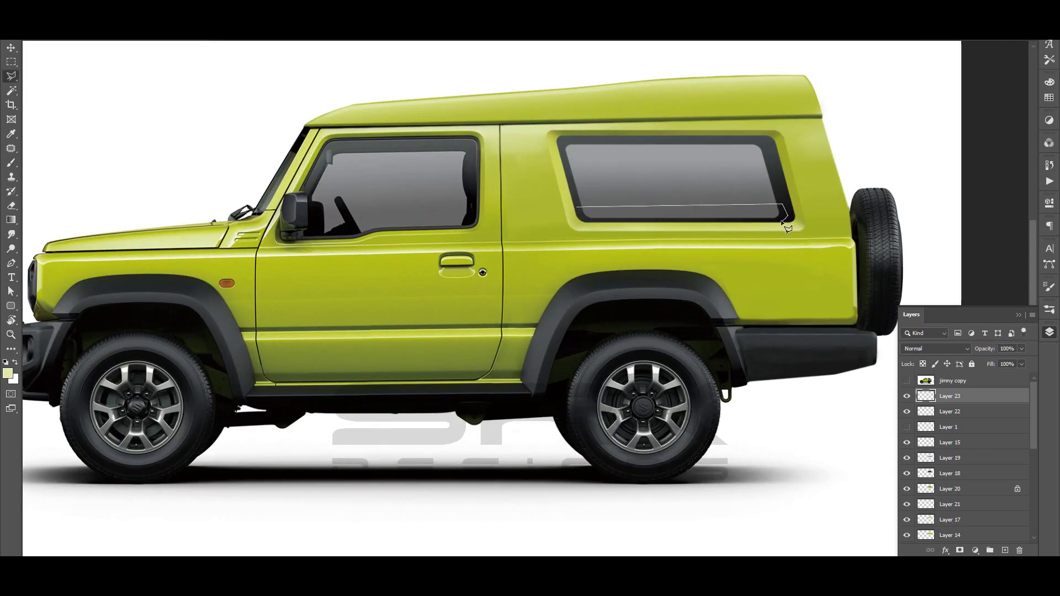
left_click(1005, 551)
key("d")
key("g")
left_click_drag(638, 158, 633, 96)
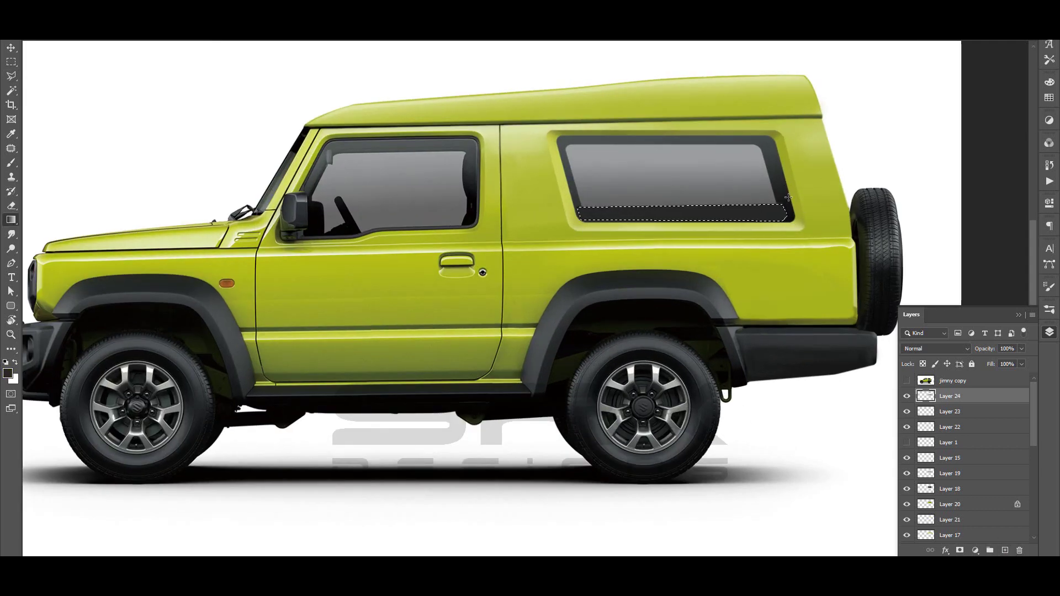
key("ctrl+d")
- Zoom in on the rear window and choose a brush preset
key("z")
left_click(756, 218)
key("b")
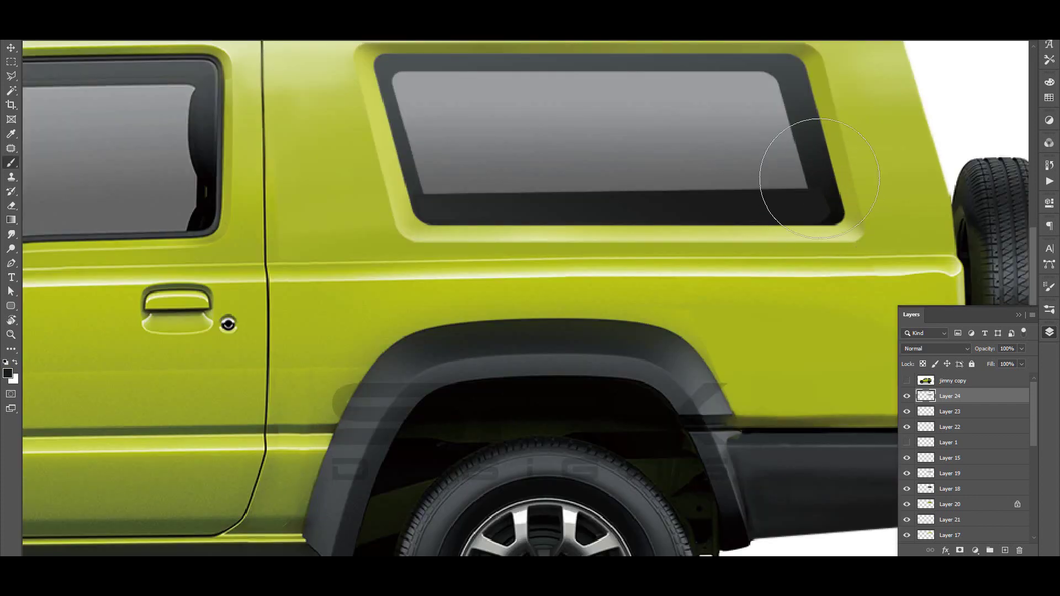
right_click(835, 179)
left_click(809, 195)
key("ctrl+0")
- Lasso the enlarged rear window, fill it black, and free-transform it to fit
scroll(624, 164, "up", 3)
key("l")
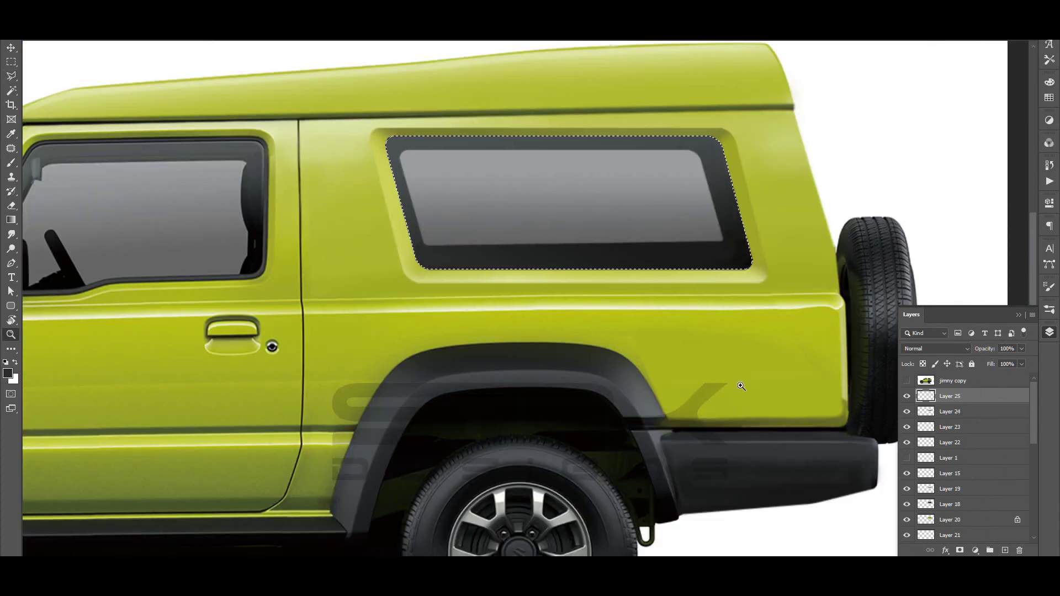
key("alt+BackSpace")
key("m")
right_click(678, 207)
left_click(754, 324)
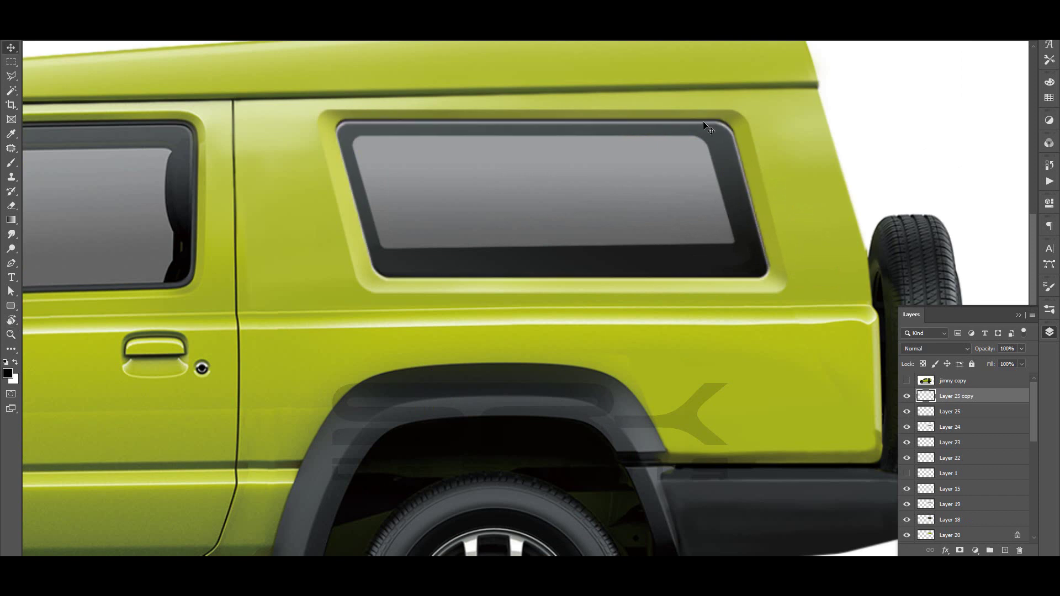
key("Return")
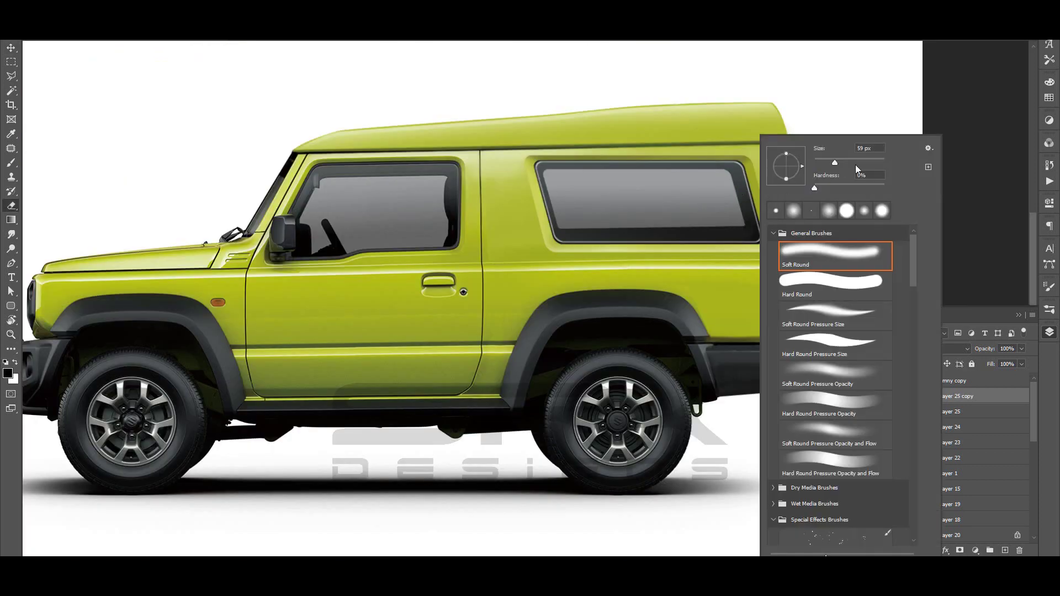
scroll(682, 300, "down", 3)
- On a new layer, fill a pillar strip with a dark gradient and stretch it to the frame
scroll(726, 269, "up", 4)
key("ctrl+shift+alt+n")
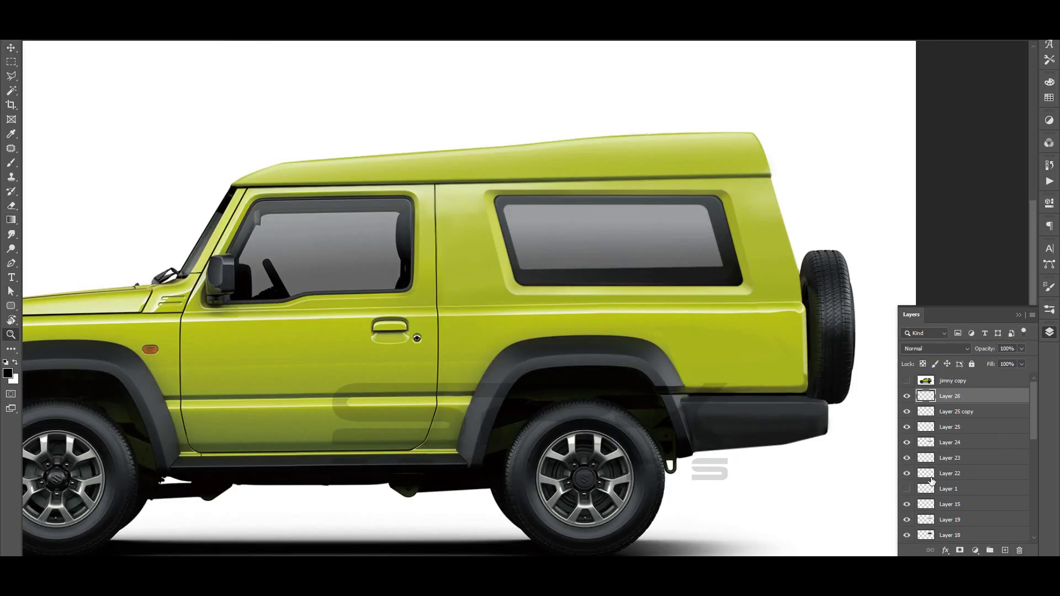
scroll(669, 237, "up", 2)
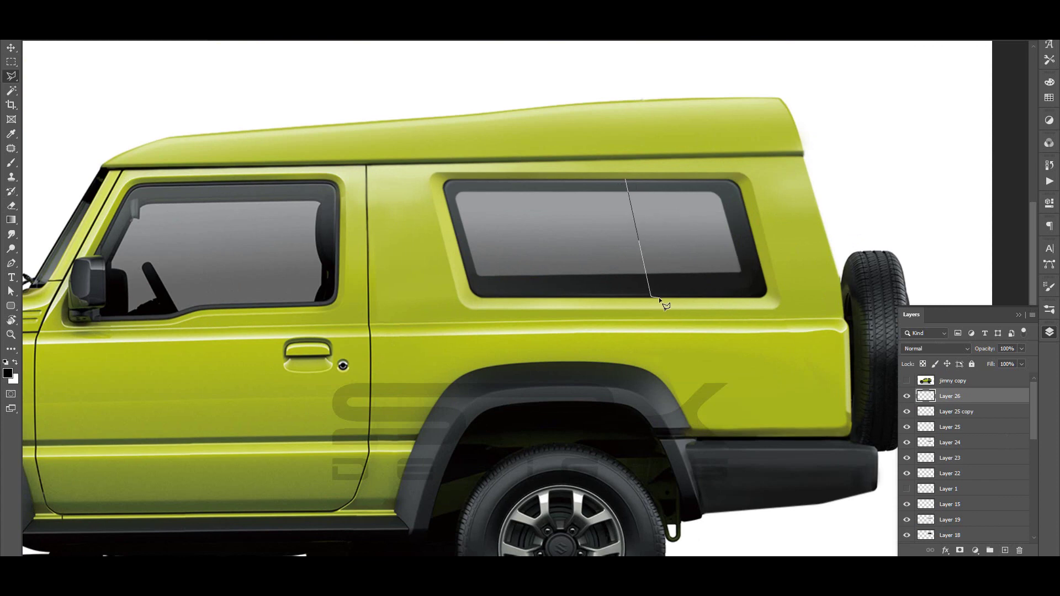
left_click_drag(700, 248, 787, 243)
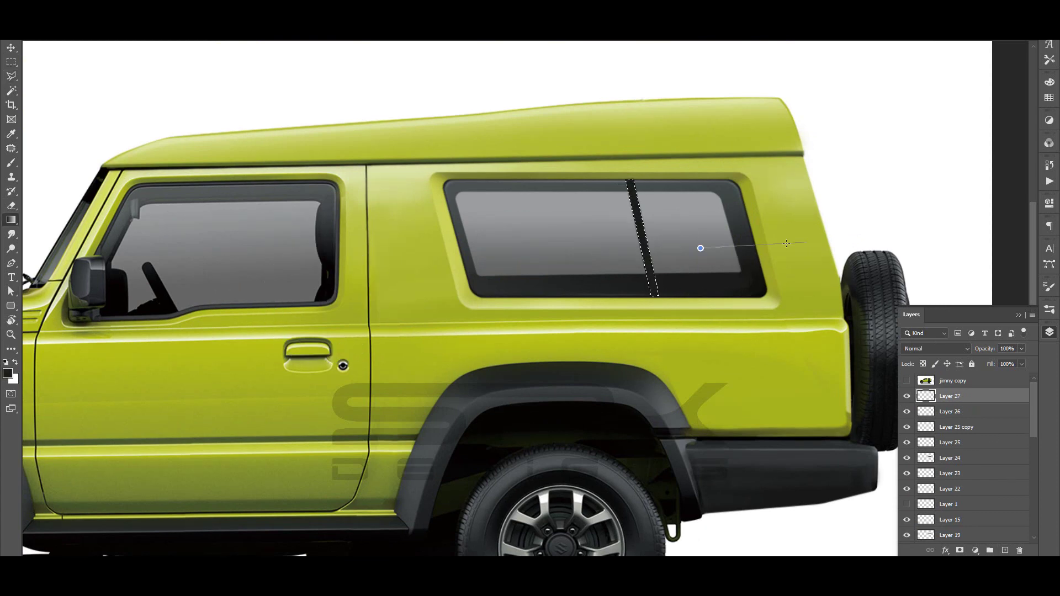
left_click_drag(645, 300, 645, 304)
key("Return")
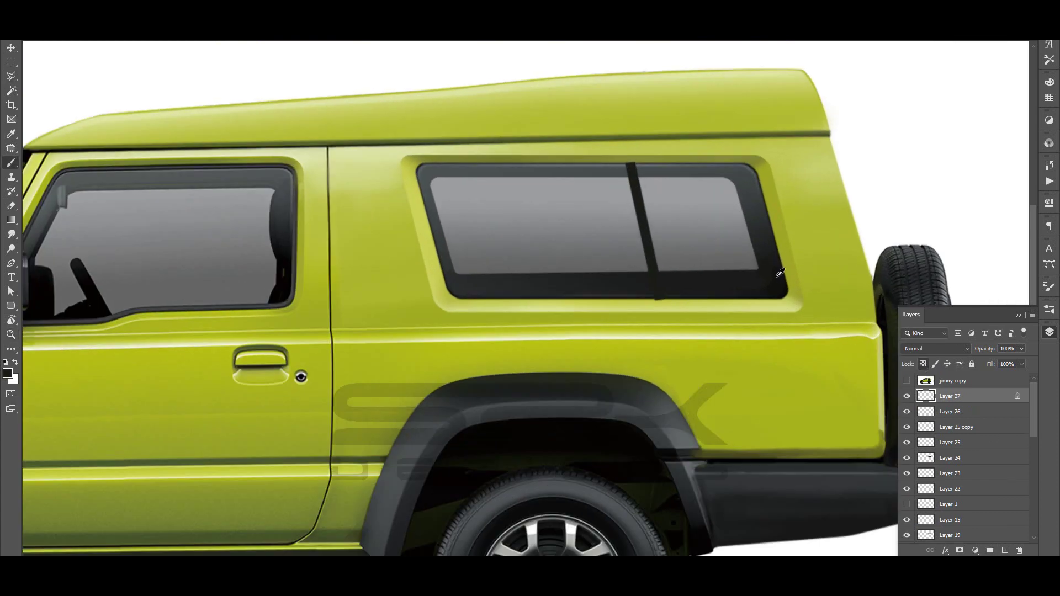
left_click(781, 272, "alt")
- Duplicate the pillar, darken it with Hue/Saturation, and merge the pillar layers
key("g")
key("ctrl+plus")
key("ctrl+j")
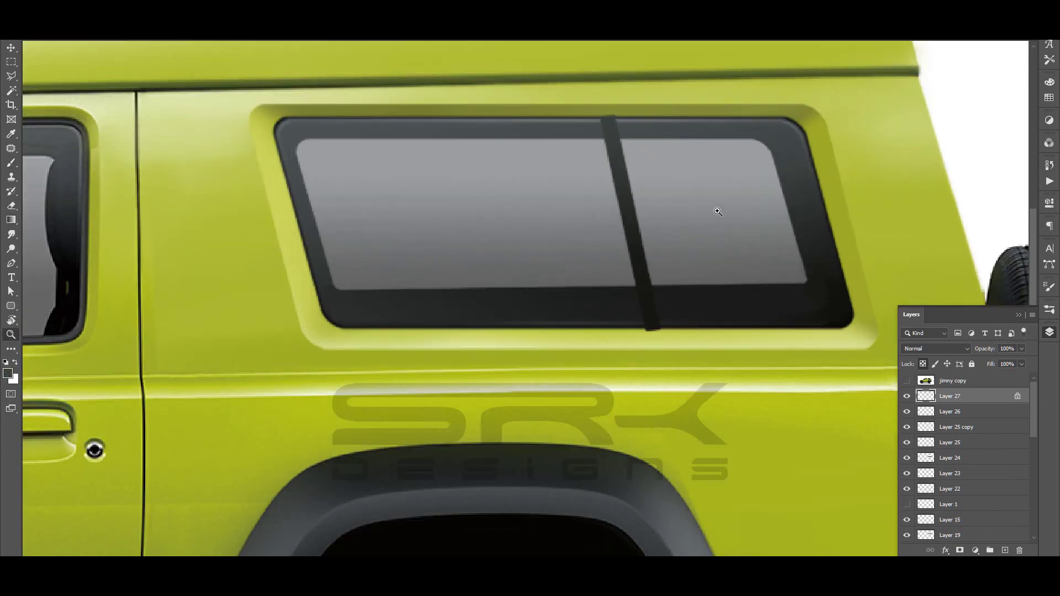
key("ctrl+u")
key("Return")
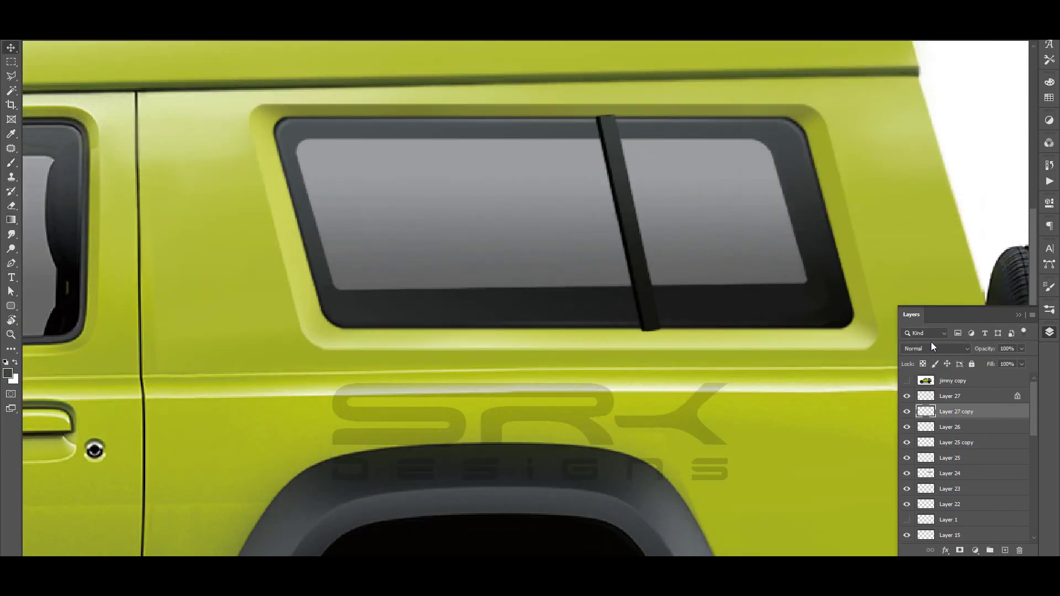
key("Delete")
- Choose a soft eraser brush and zoom around the rear window
key("ctrl+plus")
key("e")
right_click(765, 160)
key("Escape")
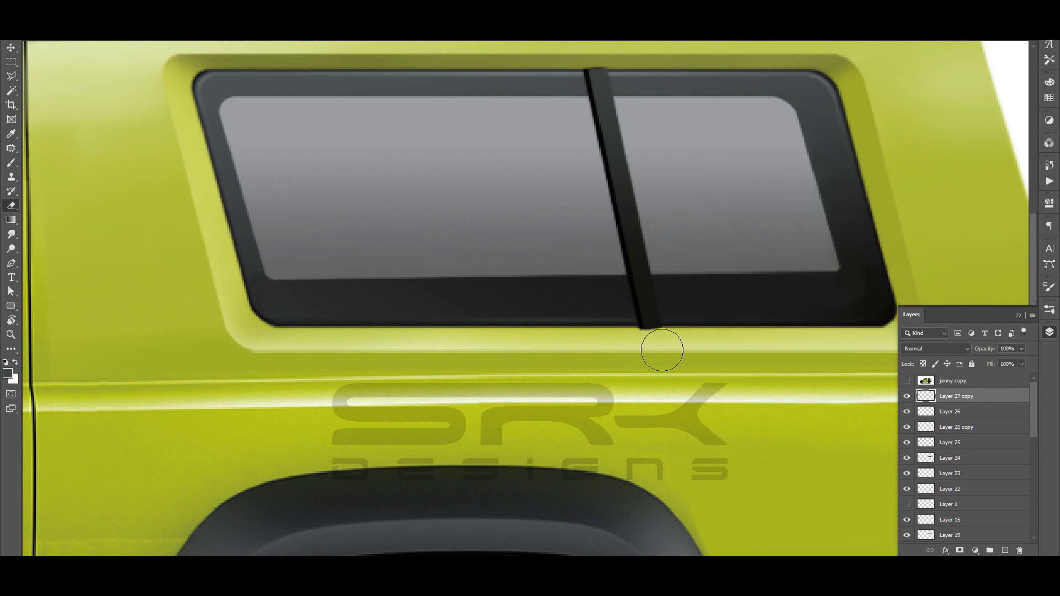
key("z")
scroll(706, 223, "down", 2)
scroll(665, 147, "down", 3)
scroll(664, 147, "up", 3)
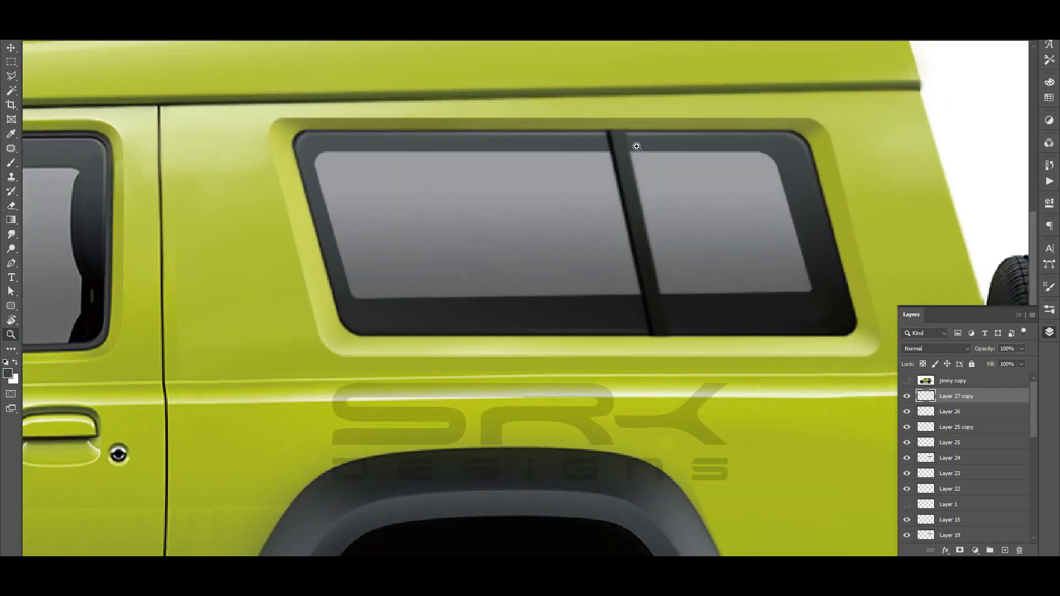
- Rotate the canvas view to match the window slant, then reset the rotation
key("r")
left_click_drag(664, 147, 559, 113)
key("b")
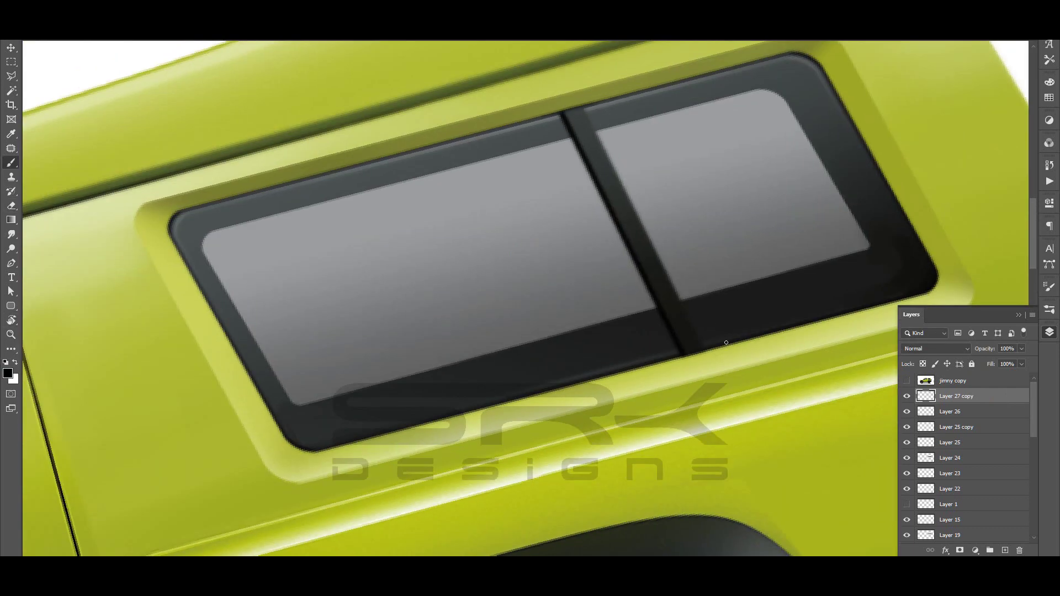
key("z")
key("ctrl+0")
scroll(725, 226, "up", 1)
scroll(725, 226, "up", 3)
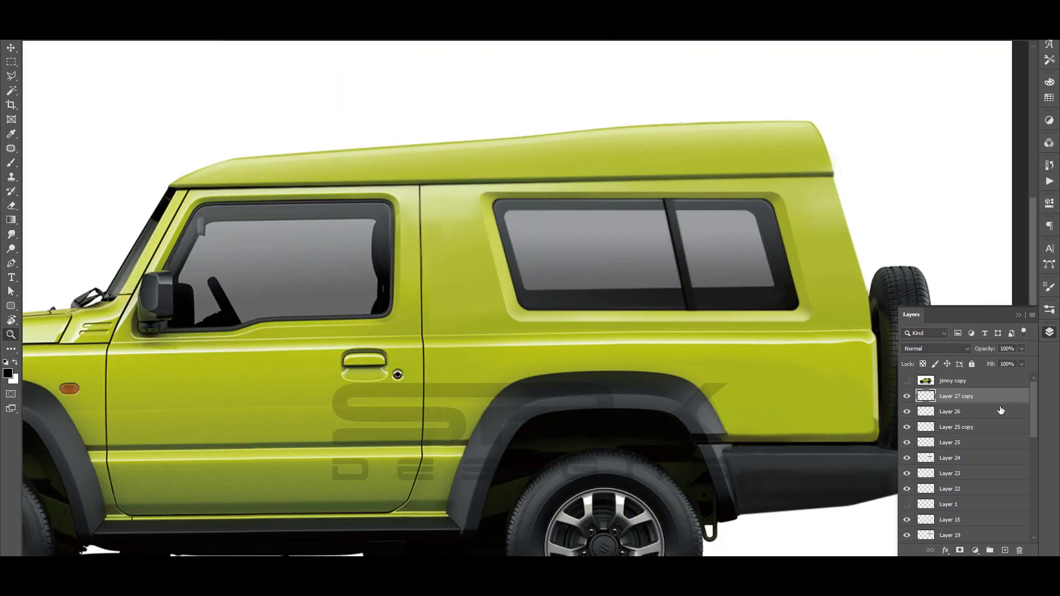
- On a new layer, darken the rear window with a gradient, transform it, and open Layer 27's styles
key("ctrl+shift+alt+n")
key("ctrl+bracketleft")
left_click(926, 396, "ctrl")
key("g")
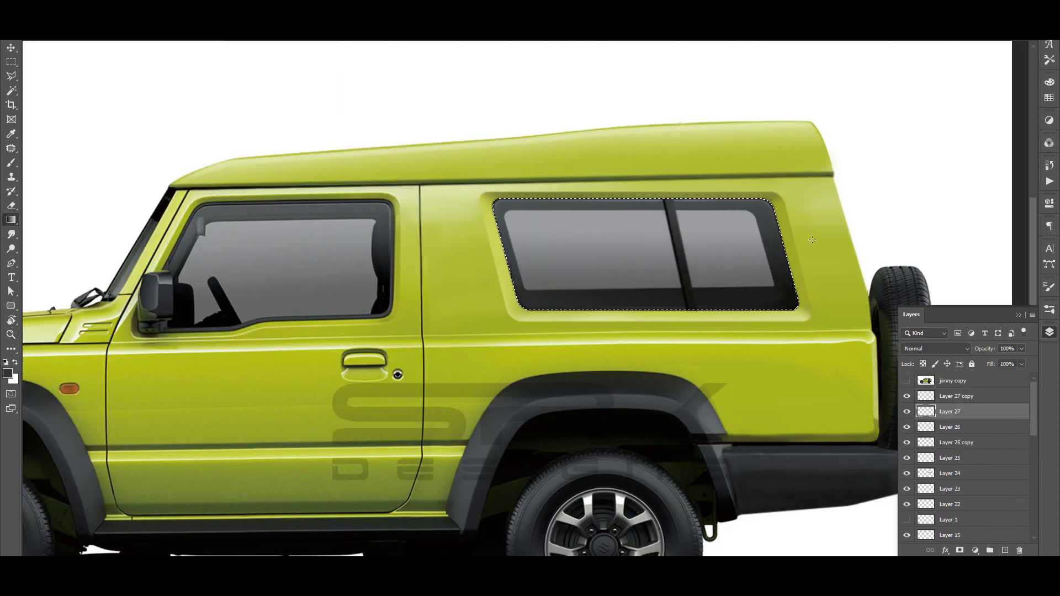
mouse_move(812, 239)
left_mouse_down()
mouse_move(726, 217)
mouse_move(726, 287)
left_mouse_up()
right_click(726, 237)
left_click(743, 360)
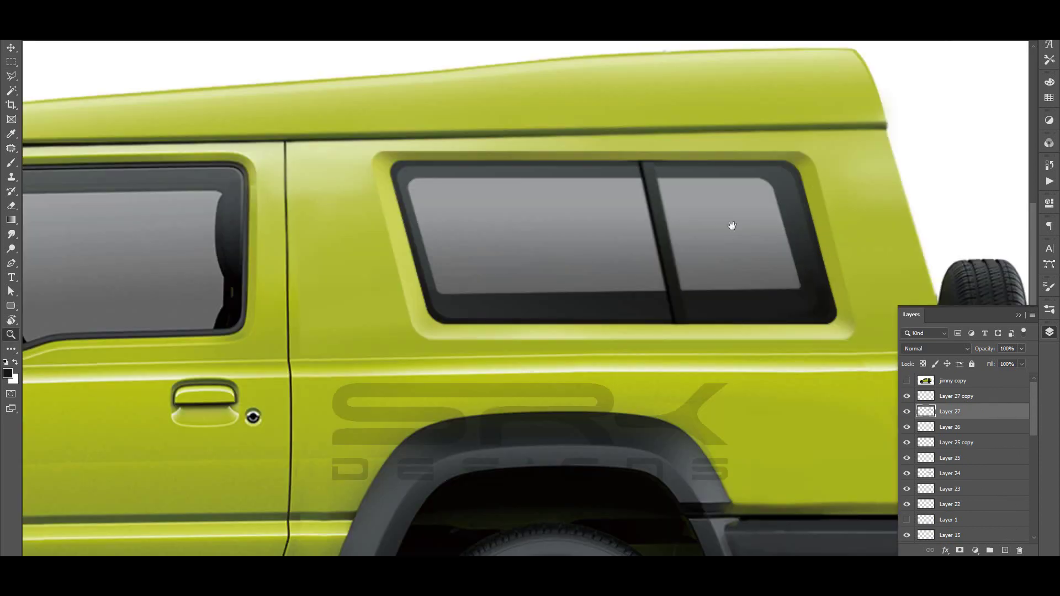
double_click(983, 411)
left_click(264, 347)
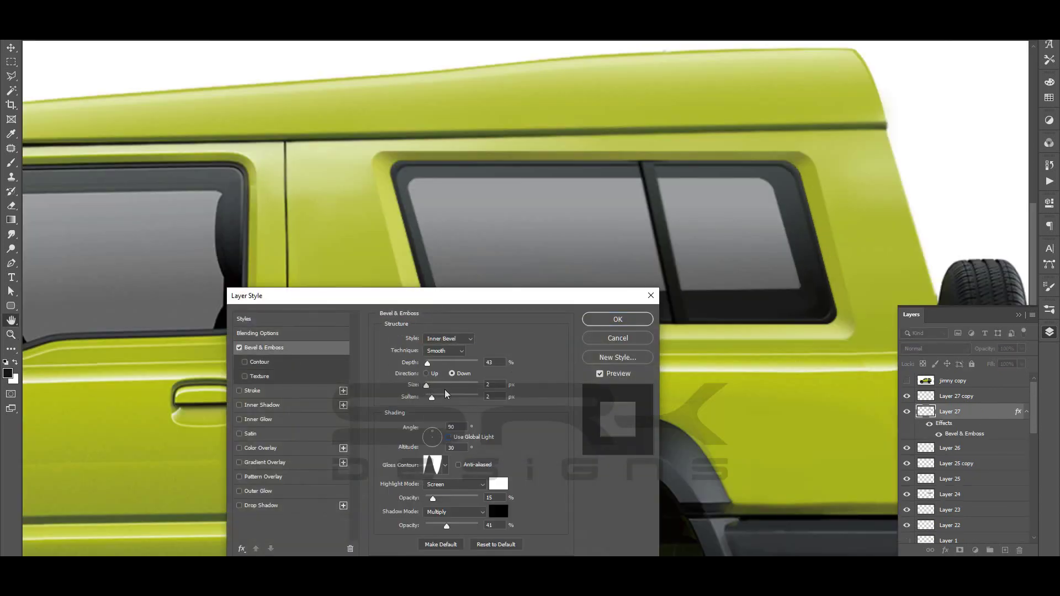
- Apply Bevel & Emboss with angle 55, altitude 11, soften 0 and depth 63
left_click(448, 437)
left_click_drag(434, 433, 438, 436)
type("0")
key("shift+Tab")
key("shift+Tab")
type("63")
key("Return")
key("z")
left_click(705, 169)
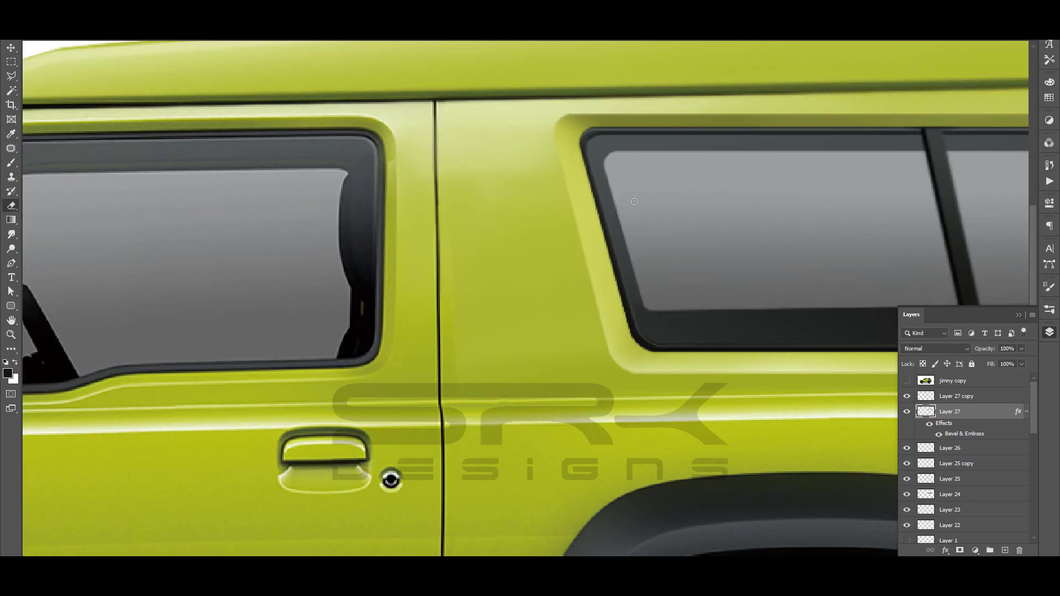
- Duplicate the pillar, move it beside the original, and darken it with Hue/Saturation
key("ctrl+0")
key("ctrl+plus")
key("ctrl+j")
left_click_drag(673, 254, 654, 254)
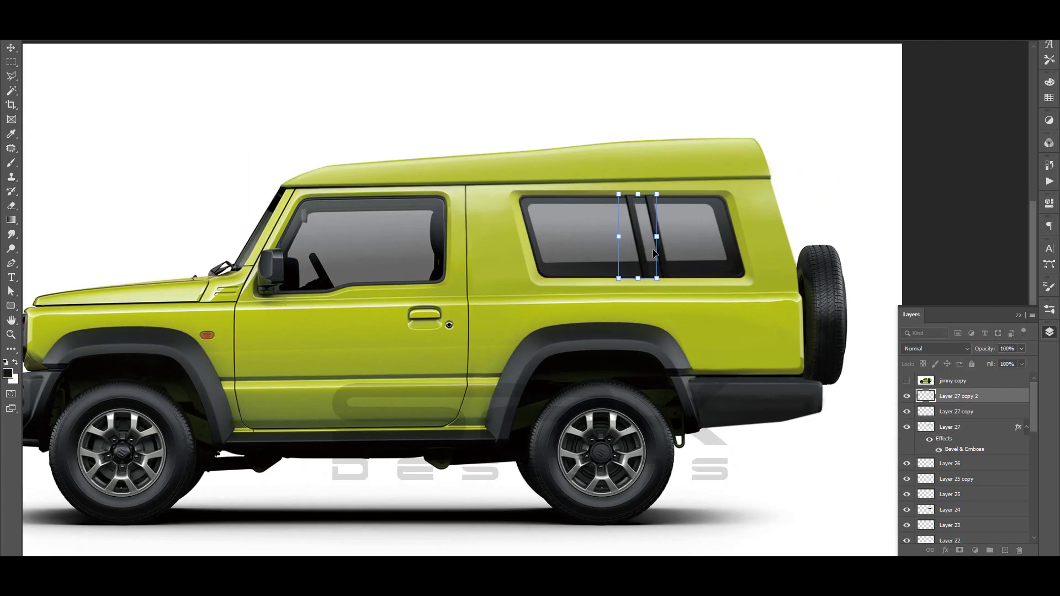
key("Return")
key("ctrl+u")
left_click_drag(817, 173, 773, 173)
key("Return")
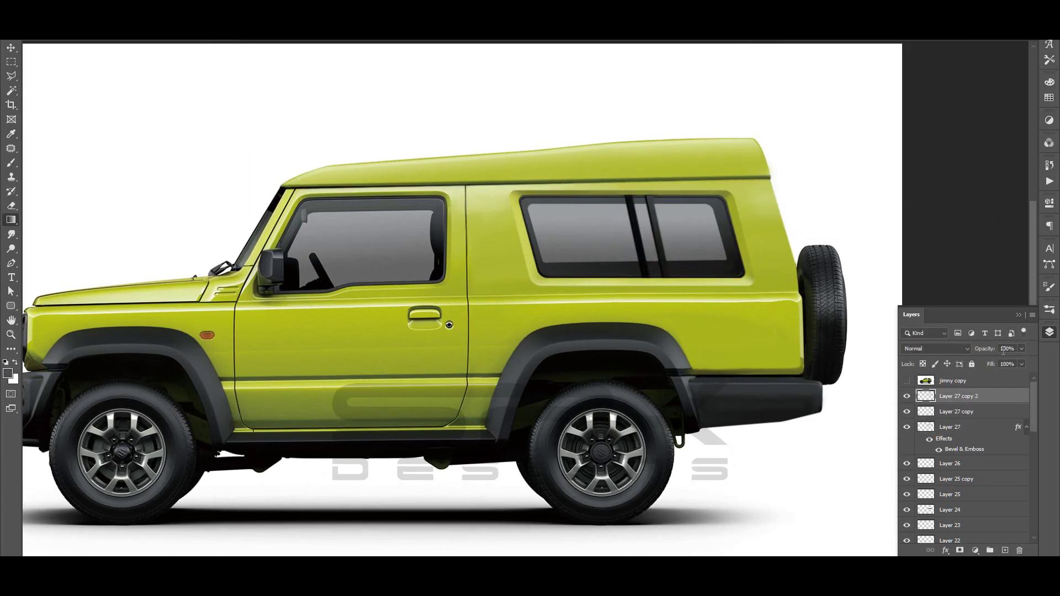
- Zoom in around the window pillars, sample a window colour, and rotate the canvas view
key("z")
left_click(639, 230)
left_click(659, 318, "alt")
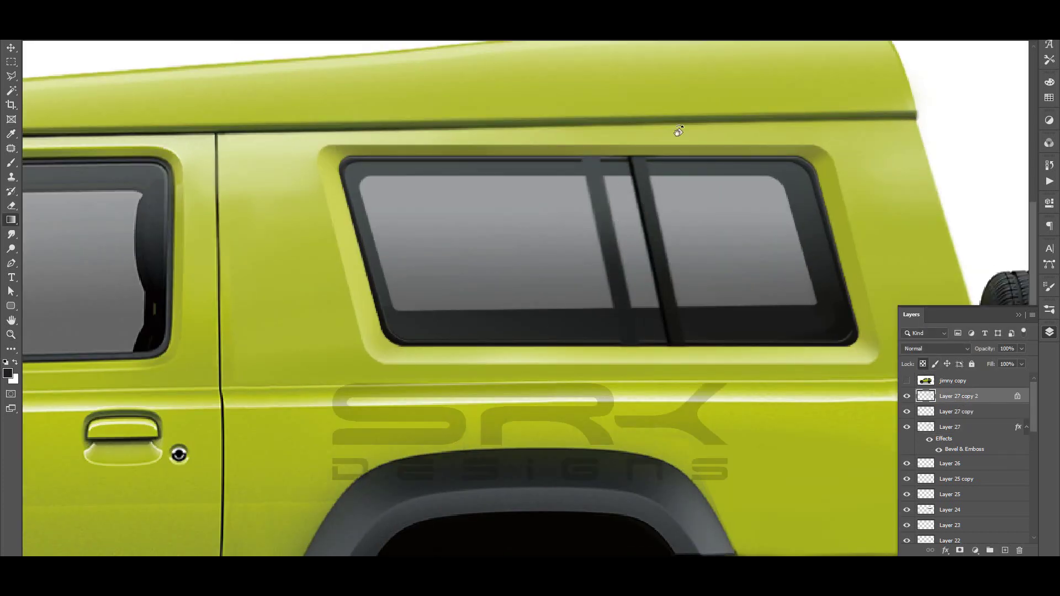
left_click_drag(679, 131, 604, 85)
- Lasso the rear body section, copy it to its own layer and nudge it left
key("e")
key("z")
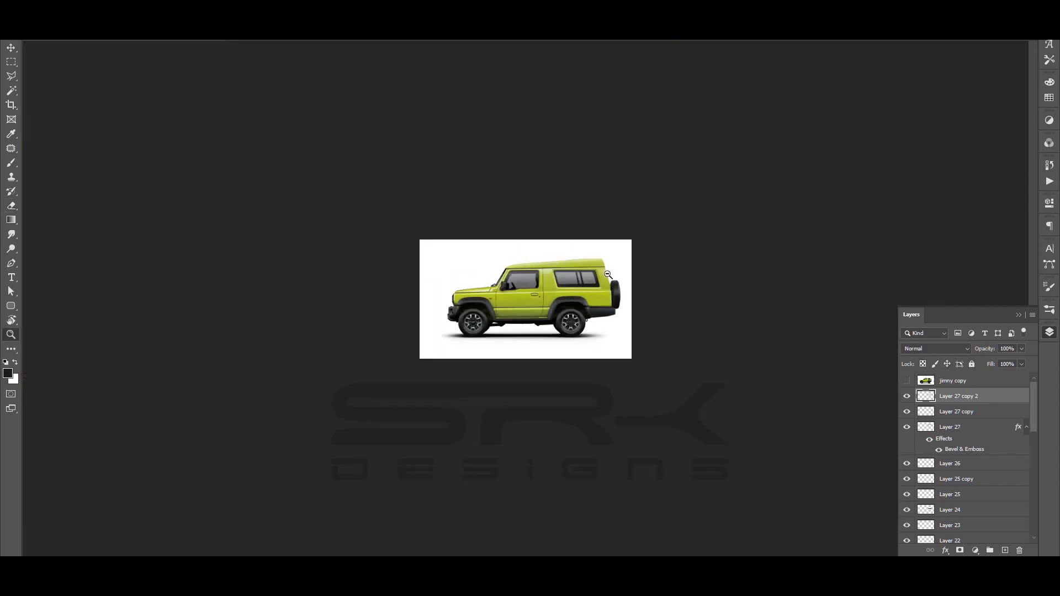
left_click_drag(705, 267, 721, 266)
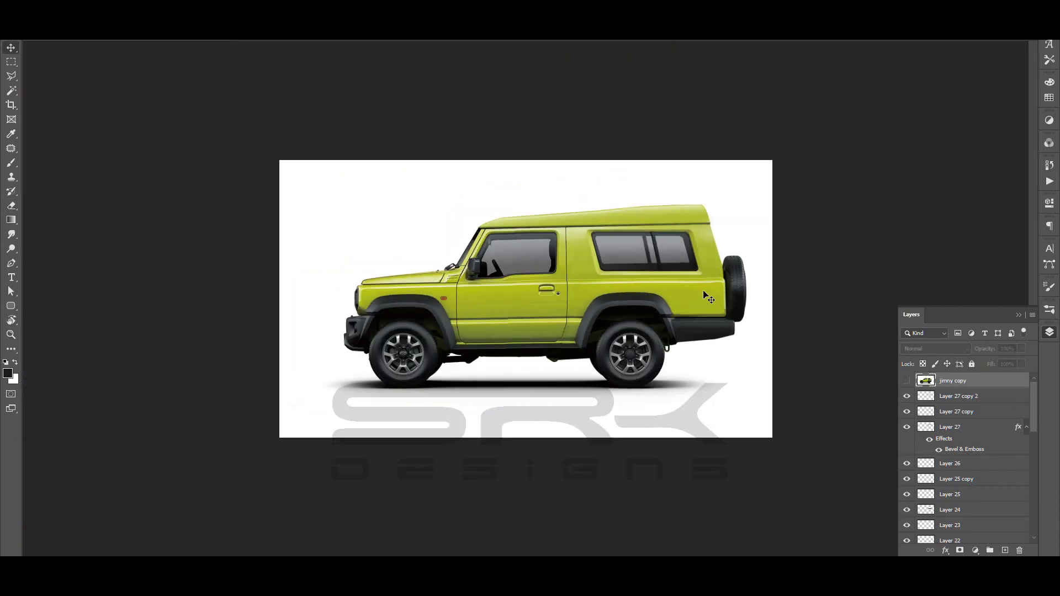
scroll(1038, 505, "down", 5)
scroll(1038, 504, "up", 5)
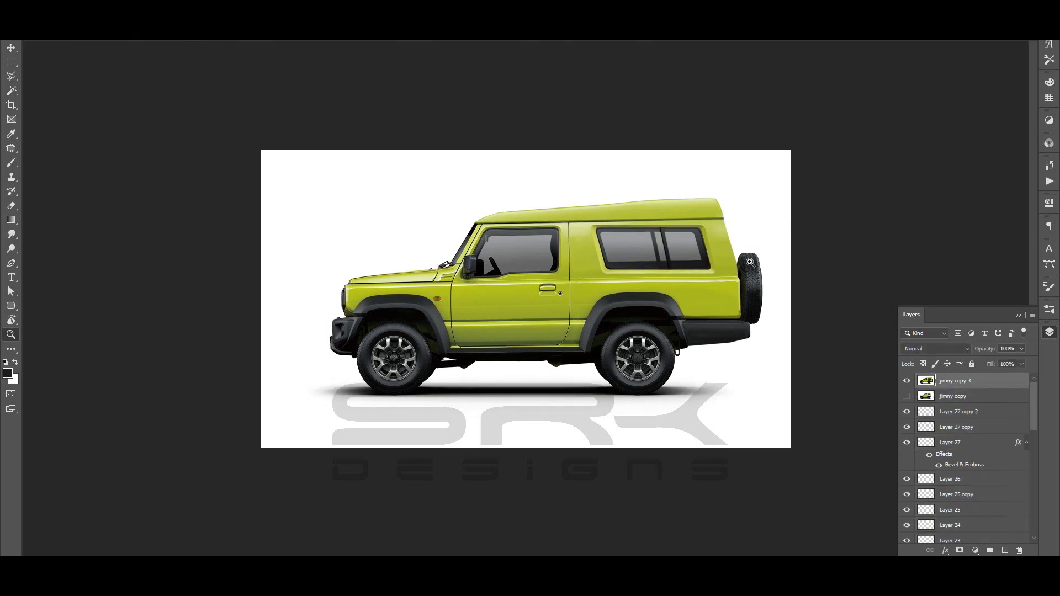
key("ctrl+plus")
key("l")
left_click(681, 553)
double_click(774, 367)
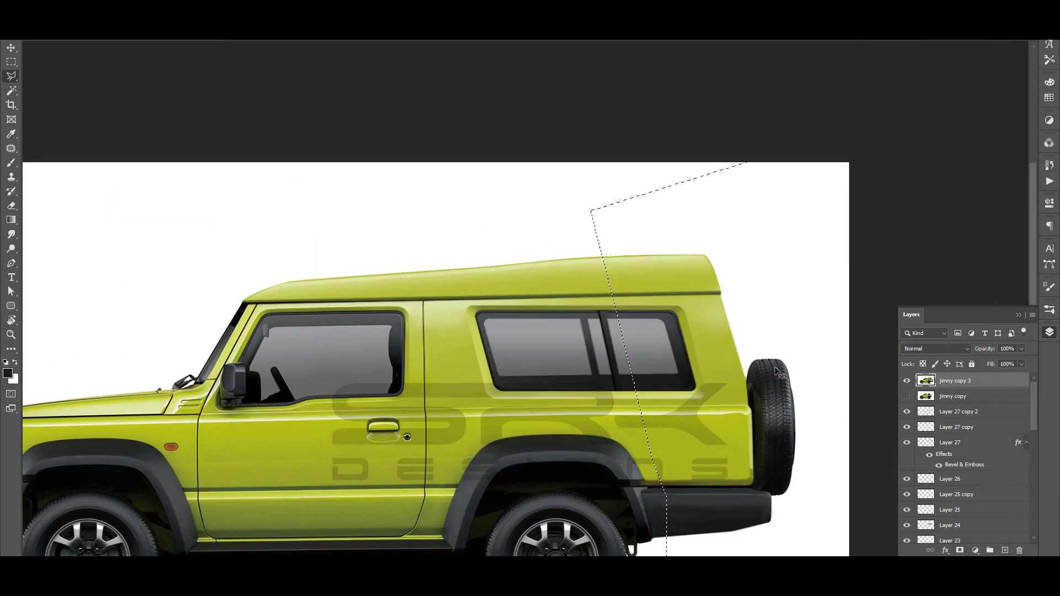
key("ctrl+plus")
key("ctrl+j")
key("v")
key("shift+Left")
key("shift+Left")
key("shift+Left")
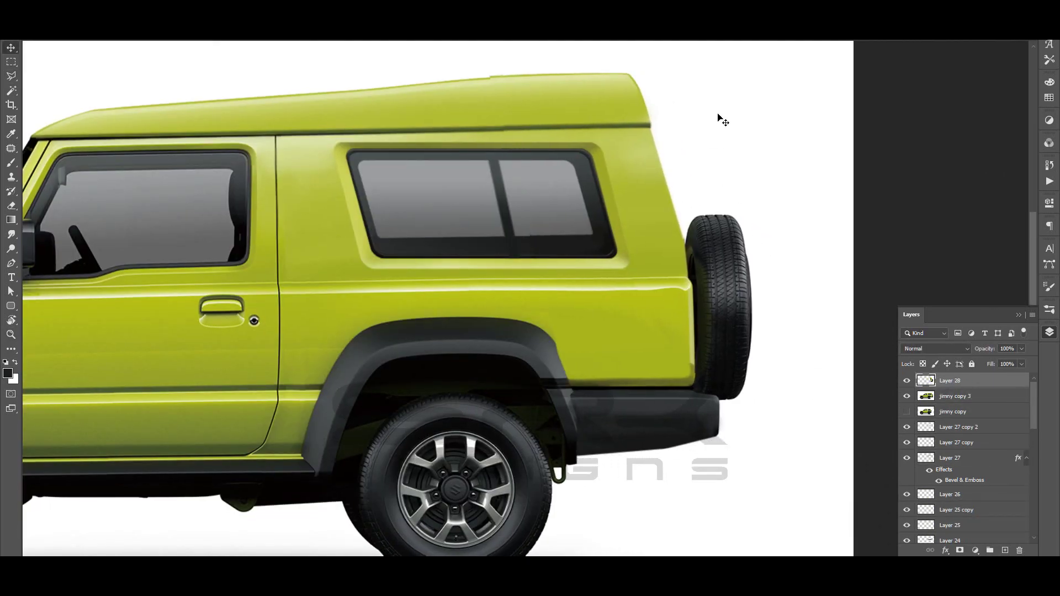
- Pick a soft eraser brush and size, then zoom in on the car
key("ctrl+0")
key("e")
right_click(716, 114)
key("Escape")
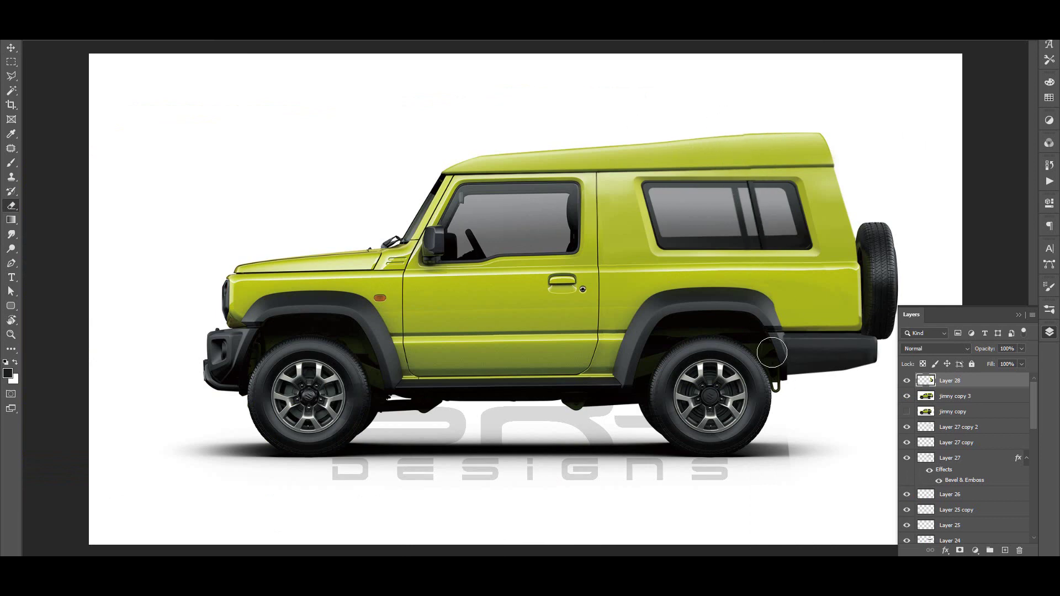
right_click(772, 353)
key("Escape")
key("z")
left_click_drag(801, 265, 813, 245)
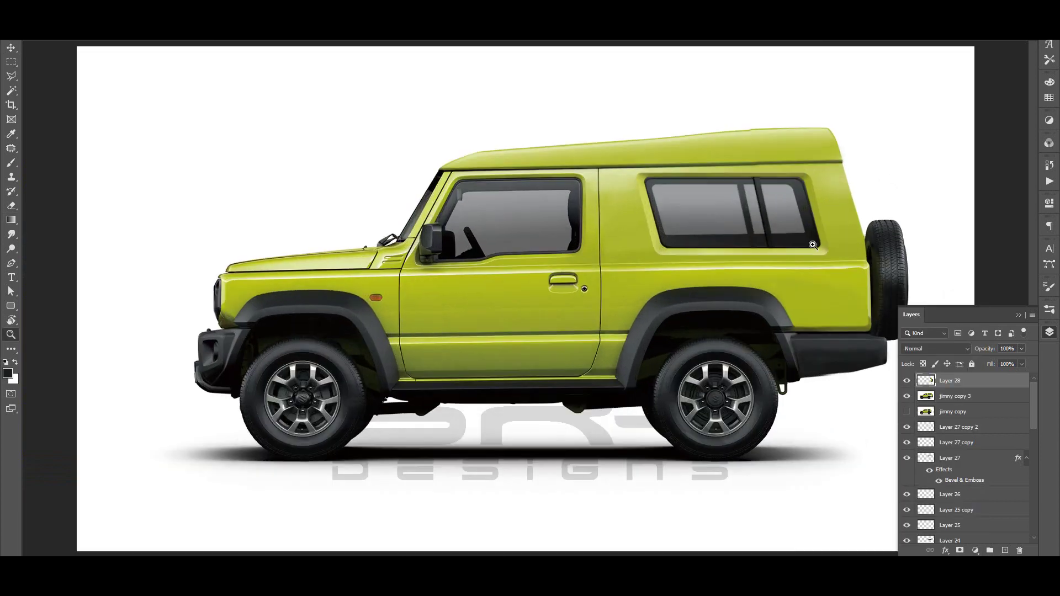
- Nudge the copied rear section further left and trial a Free Transform
left_click(813, 244)
key("v")
key("shift+Left")
key("shift+Left")
key("shift+Left")
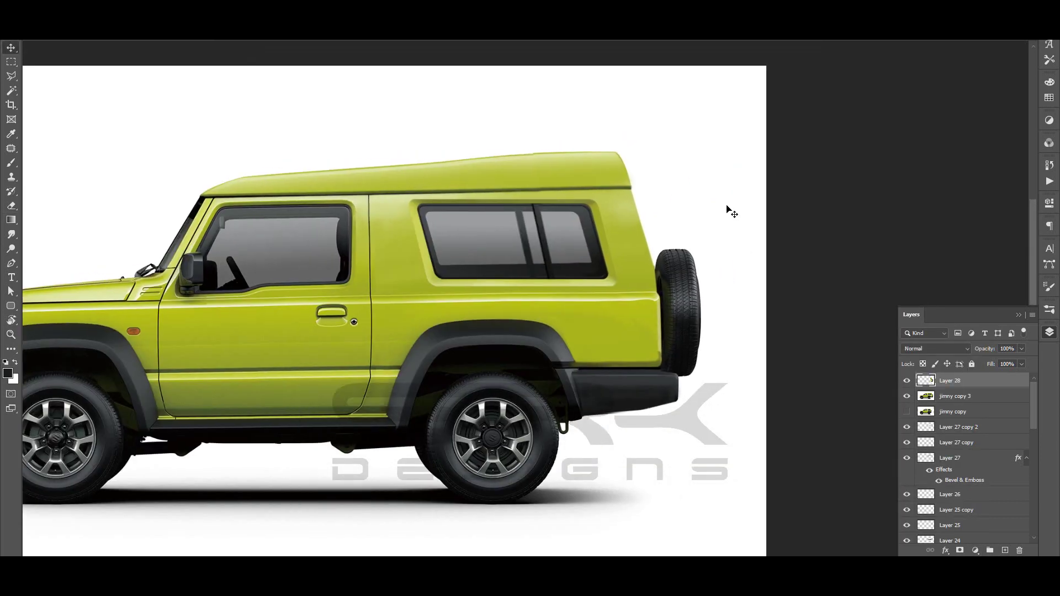
key("ctrl+plus")
key("ctrl+0")
key("ctrl+t")
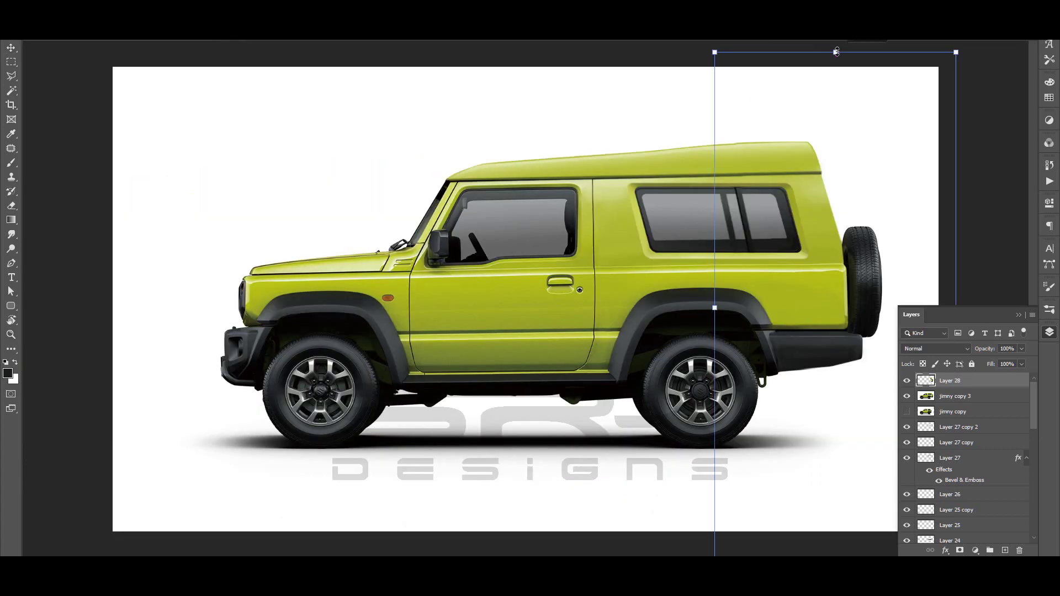
key("Return")
key("z")
- Select the rear roof corner with the Polygonal Lasso and stretch it upward with Free Transform
left_click(883, 123)
key("ctrl+plus")
left_click(759, 155)
left_click(701, 115)
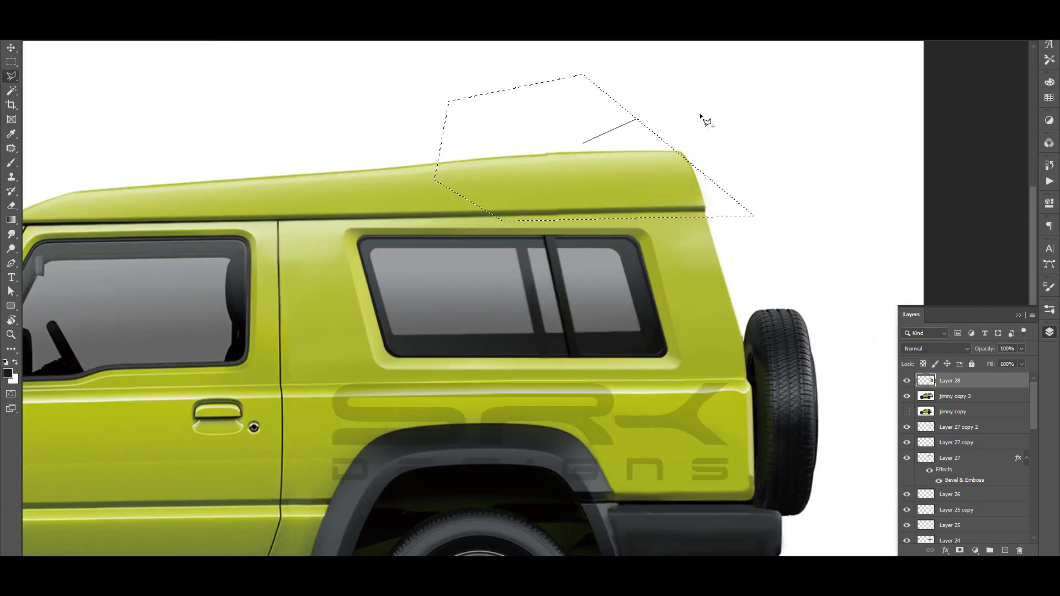
double_click(646, 127)
key("ctrl+t")
left_click_drag(602, 72, 606, 75)
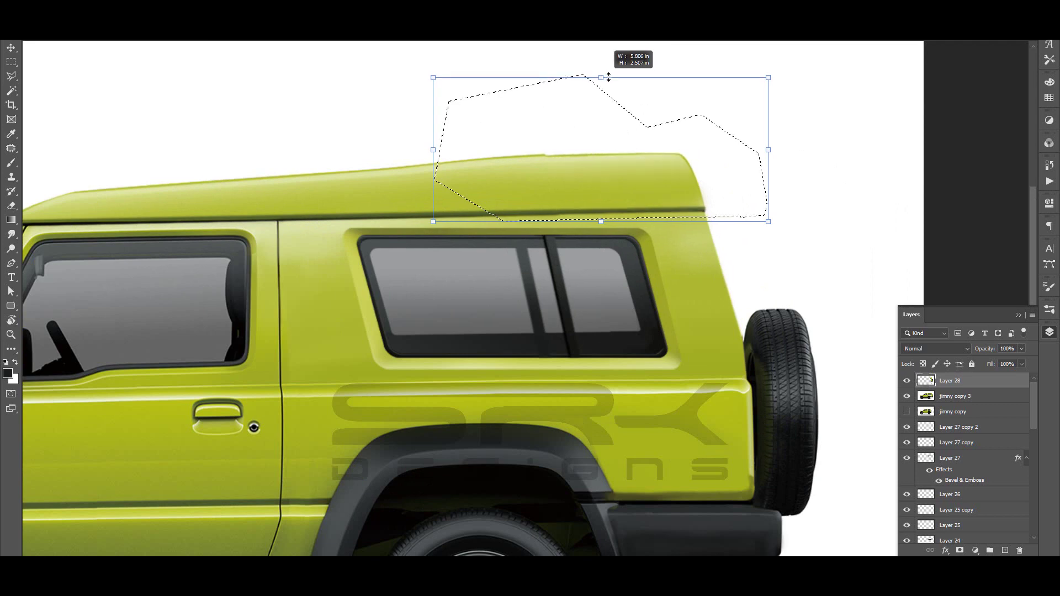
key("Return")
key("ctrl+d")
- Add Layer 29 and brush the rear roof corner smooth, checking it in rotated and mirrored views
key("l")
key("z")
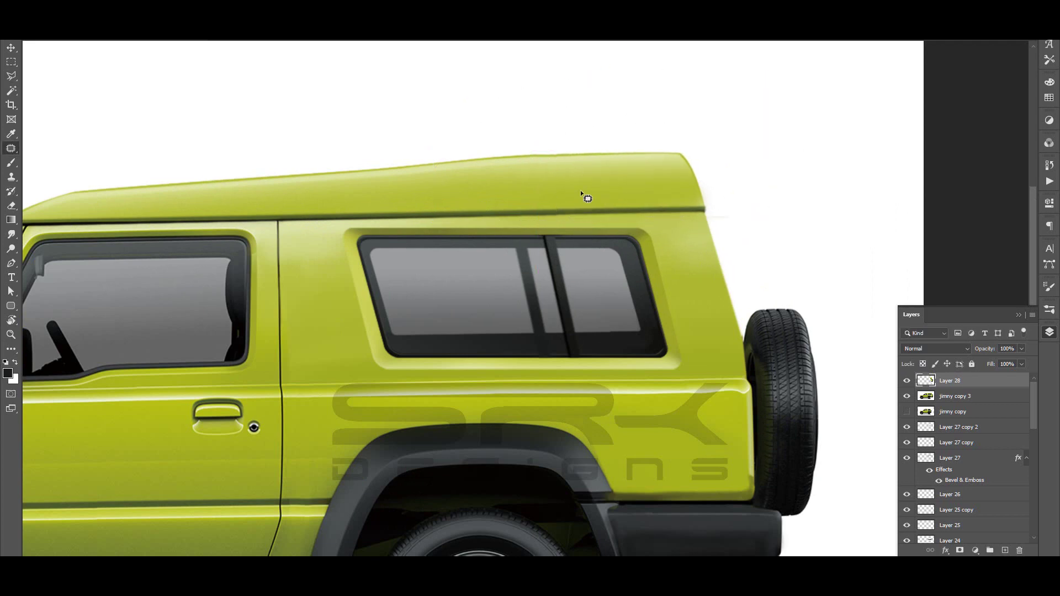
left_click(587, 196)
mouse_move(758, 142)
left_mouse_down()
mouse_move(689, 197)
mouse_move(669, 172)
mouse_move(716, 107)
left_mouse_up()
key("b")
key("r")
key("ctrl+shift+alt+n")
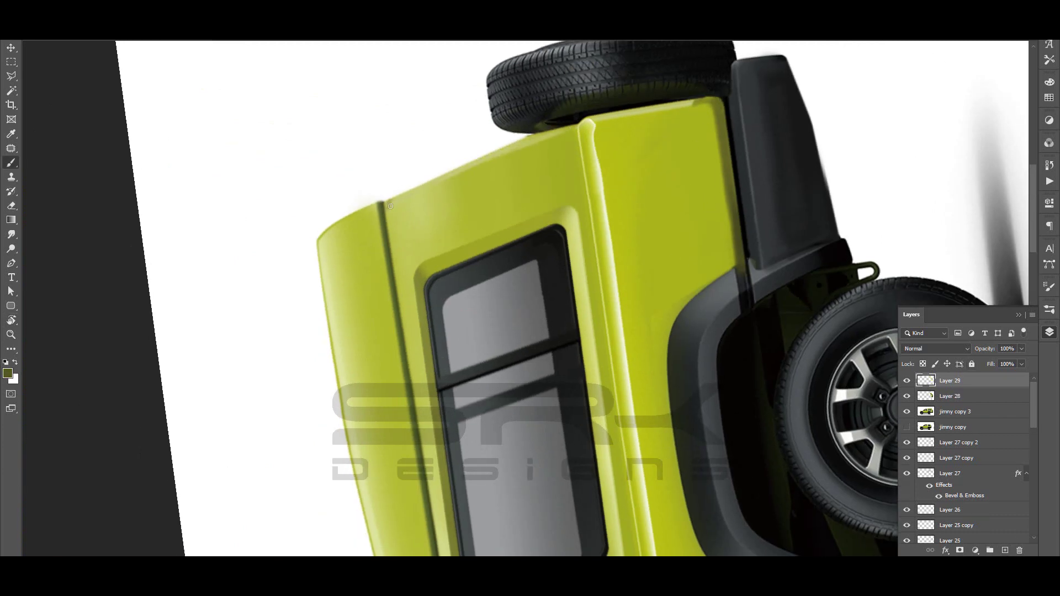
key("Escape")
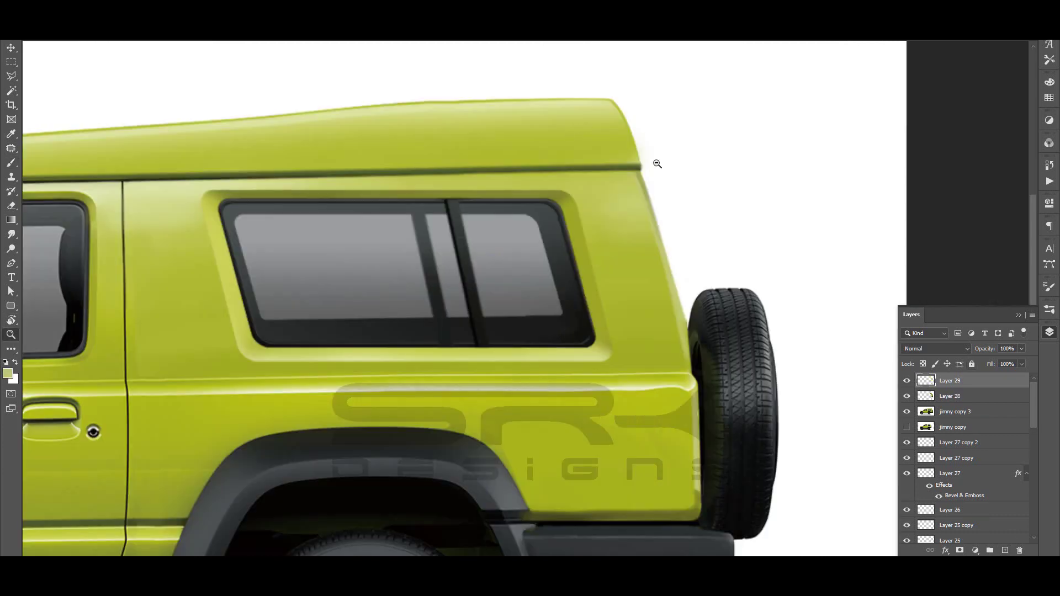
left_click_drag(656, 161, 629, 194)
key("ctrl+0")
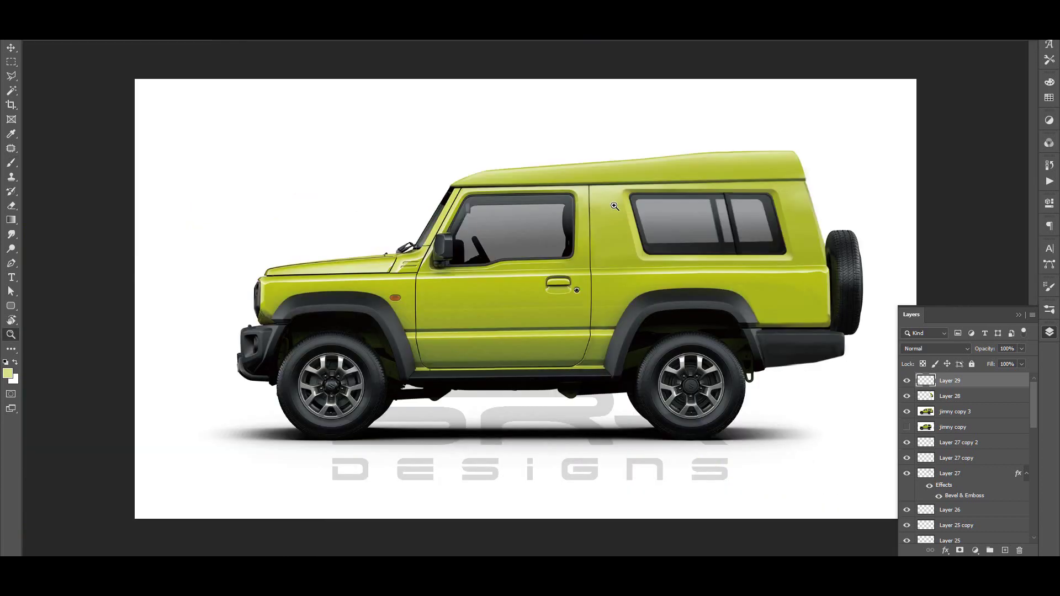
key("ctrl+minus")
key("z")
key("ctrl+shift+h")
- Copy the rear wheel section of jimny copy 3 to Layer 30 and move it back
left_click_drag(584, 269, 647, 260)
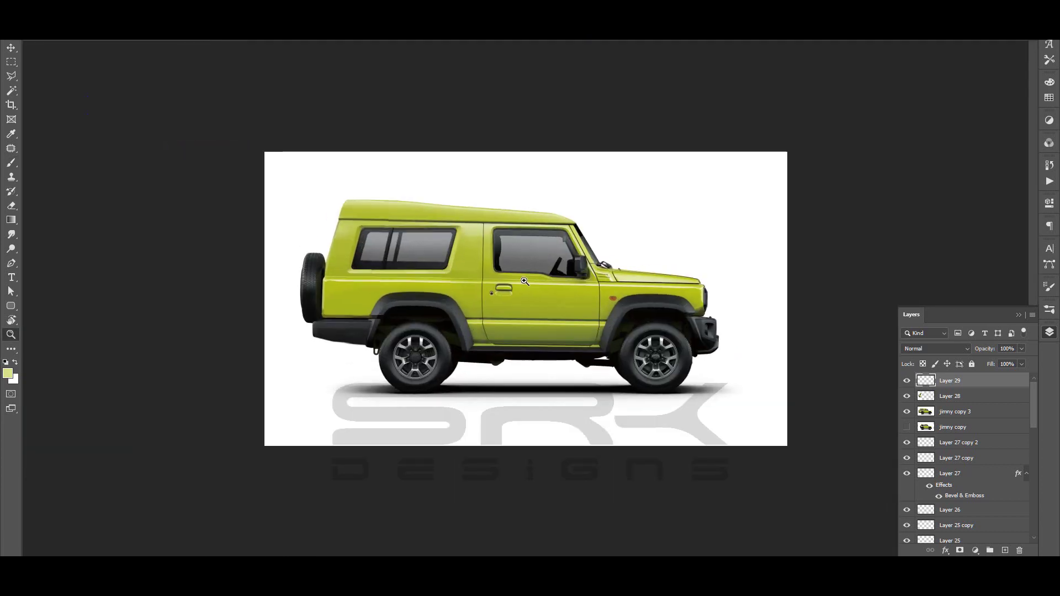
key("l")
key("alt+bracketleft")
key("alt+bracketleft")
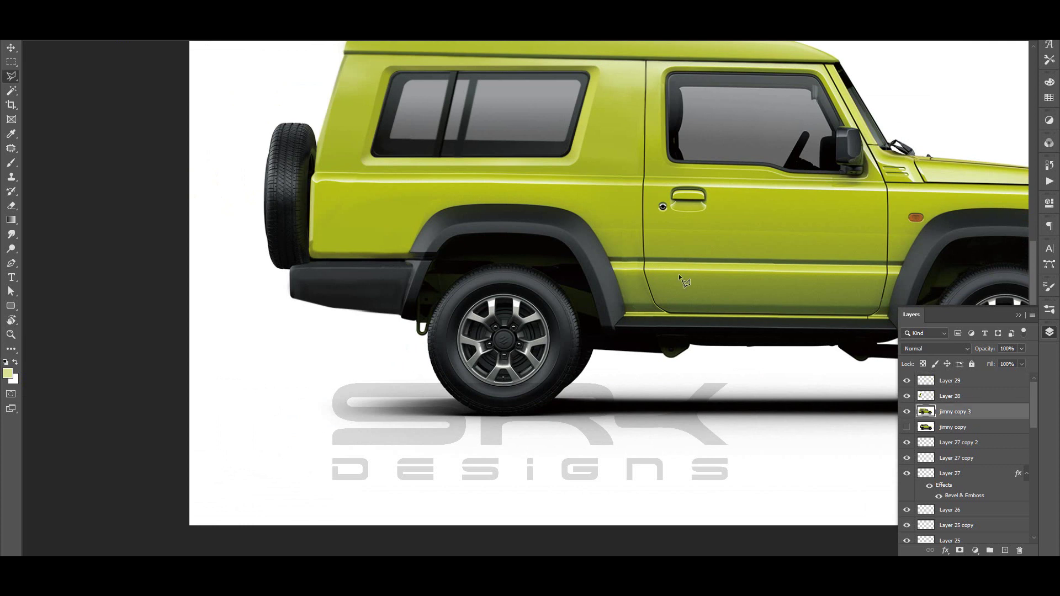
left_click(539, 191)
key("ctrl+j")
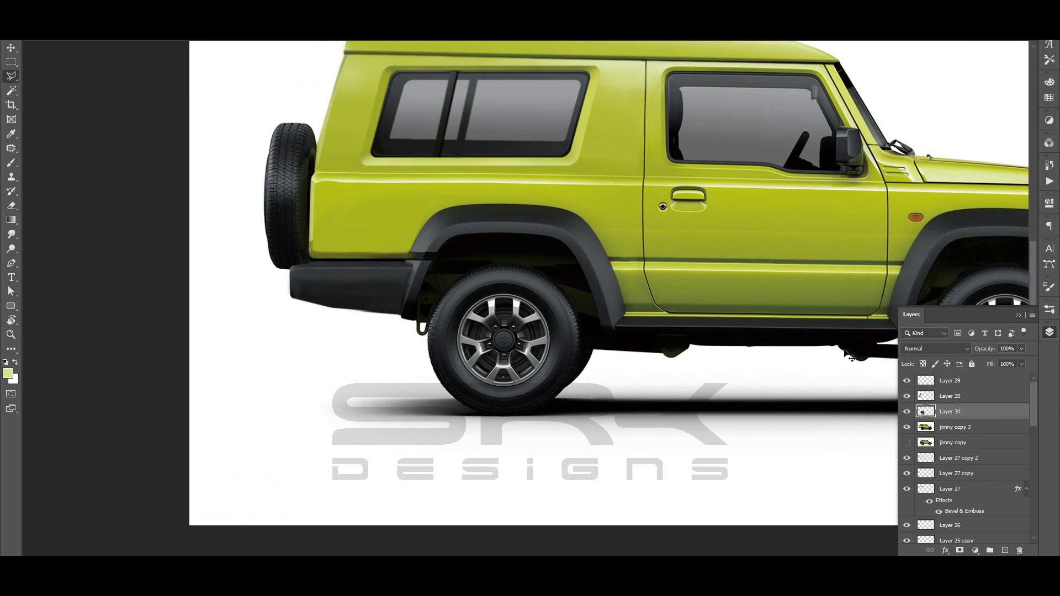
key("v")
left_click_drag(577, 294, 552, 295)
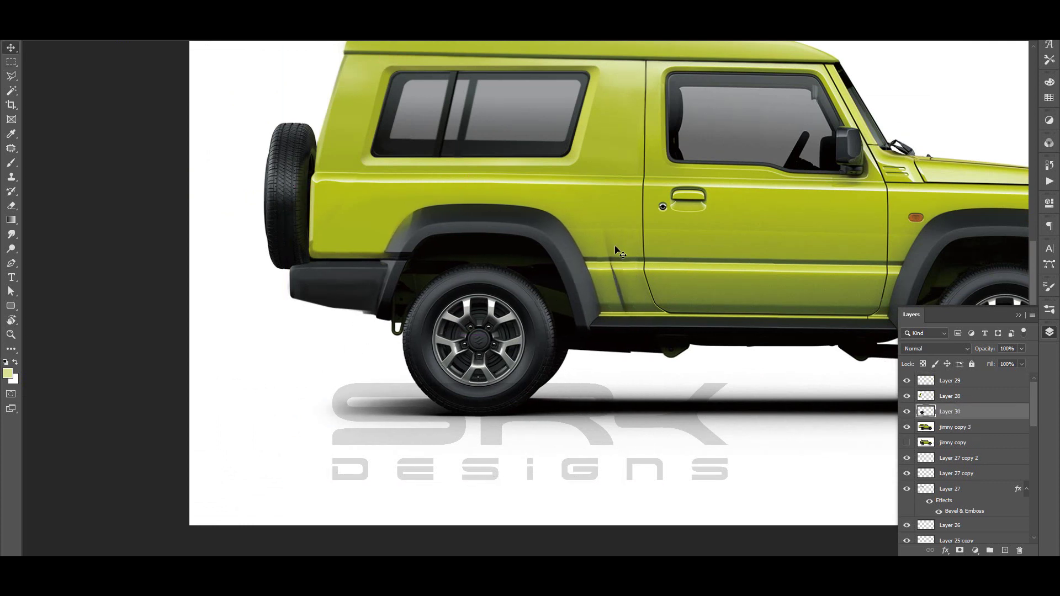
- Patch away the crease behind the door
key("x")
key("z")
key("ctrl+0")
left_click(584, 340)
key("j")
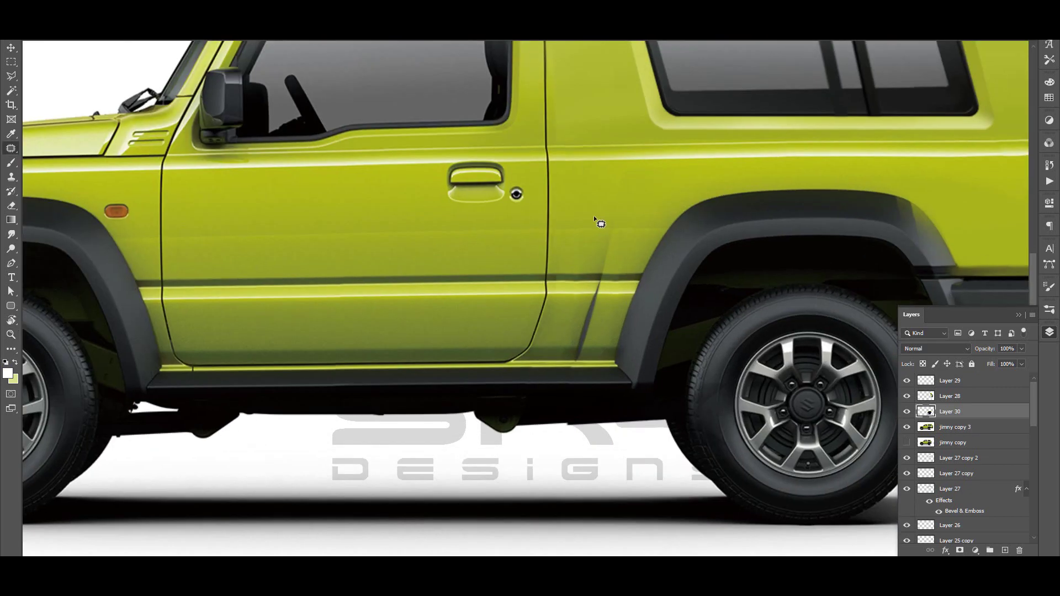
left_click_drag(597, 312, 575, 312)
key("z")
left_click(649, 274)
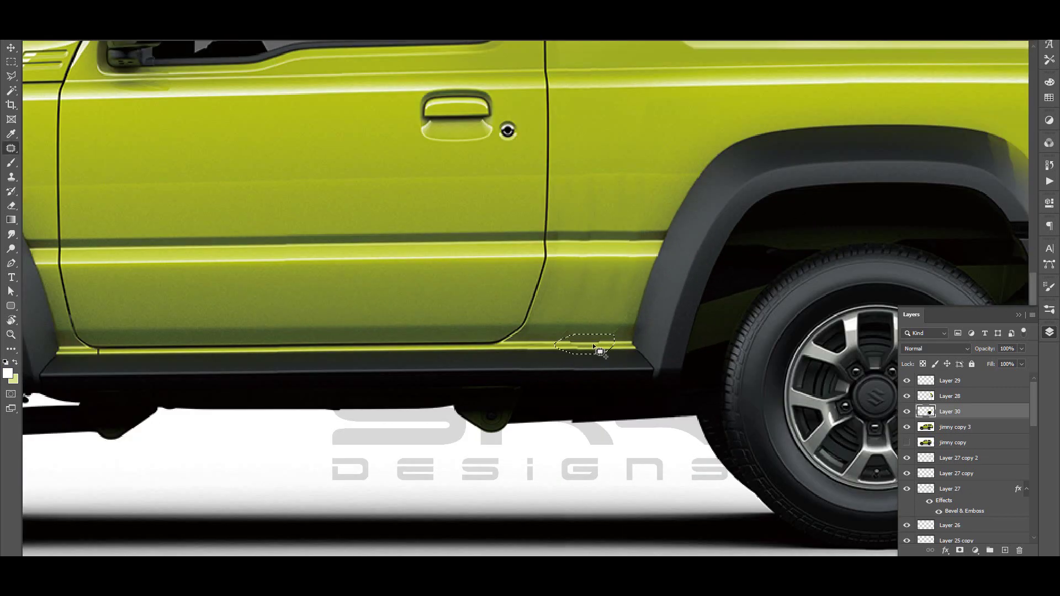
- Paint the sill and seam smooth using sampled olive green and light yellow body colours
key("ctrl+d")
key("b")
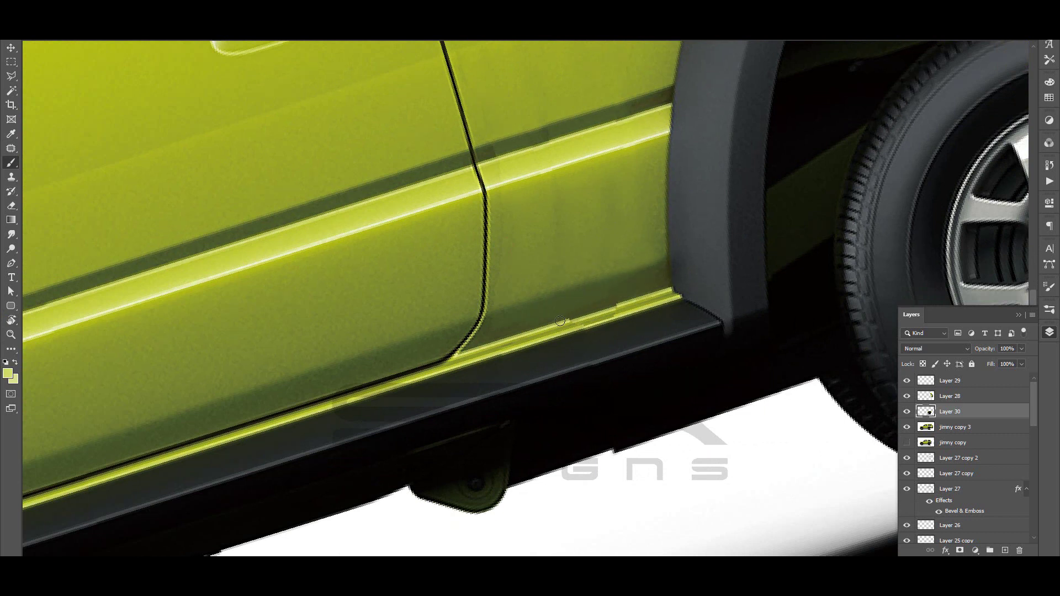
left_click_drag(604, 307, 555, 325)
left_click(650, 283, "alt")
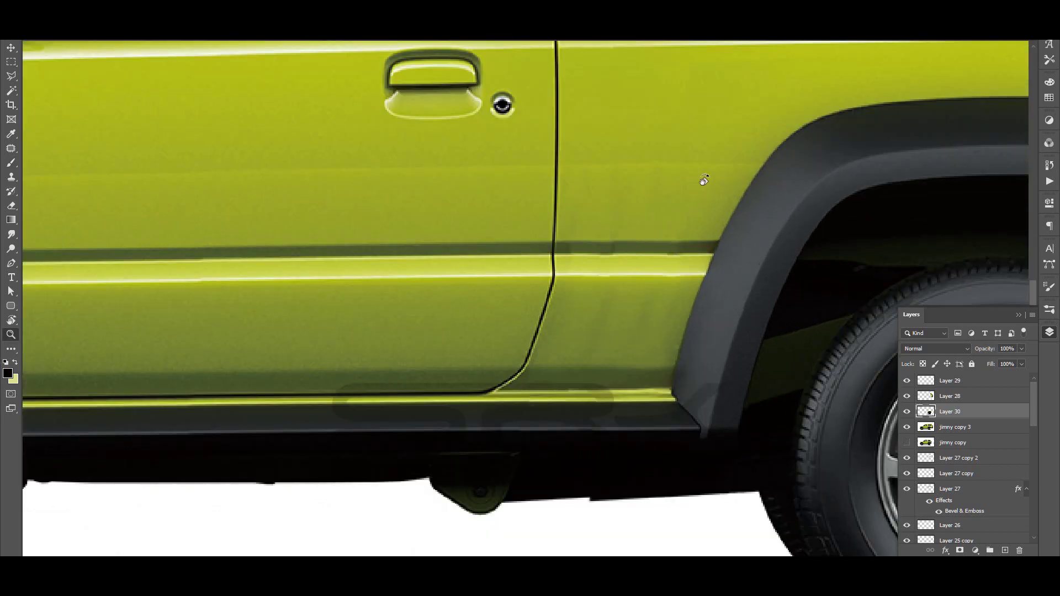
left_click(582, 236, "alt")
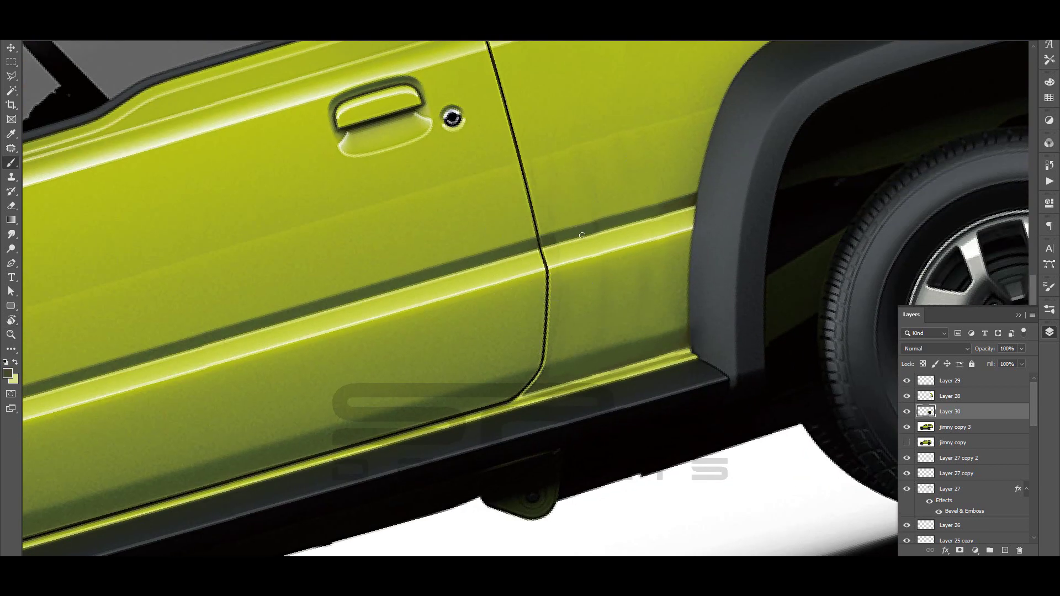
left_click(512, 257, "alt")
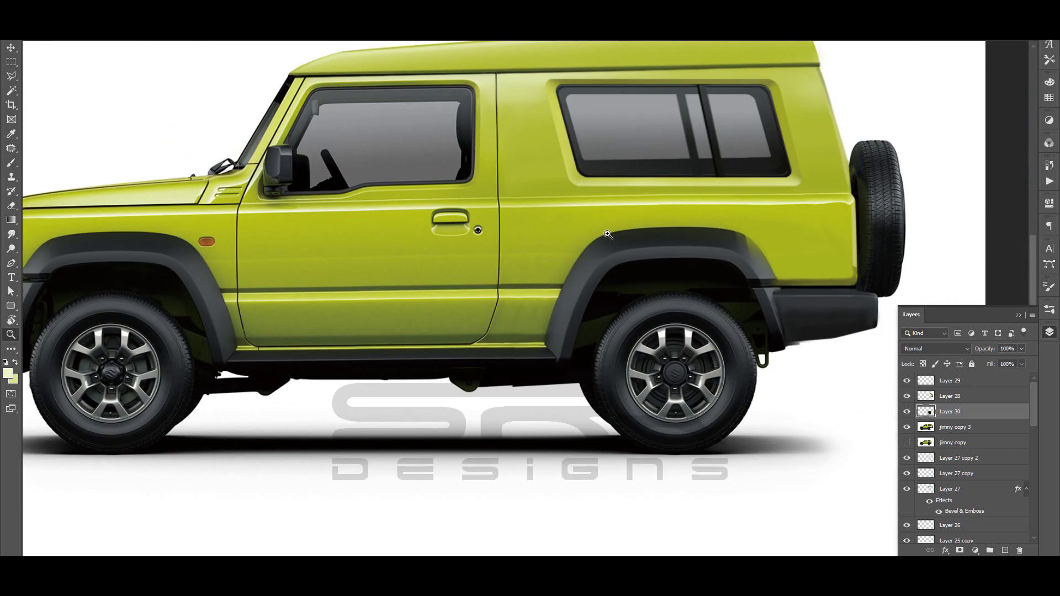
left_click_drag(618, 227, 600, 253)
key("p")
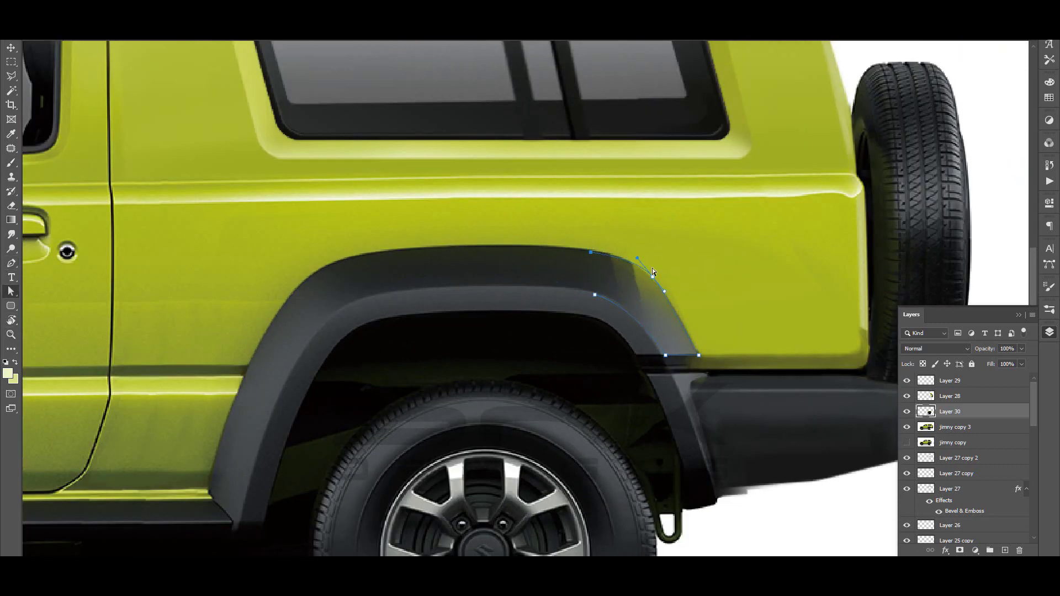
- Show jimny copy at the top and erase and repaint the rear quarter with a smaller eraser
left_click_drag(952, 443, 953, 376)
left_click(906, 381)
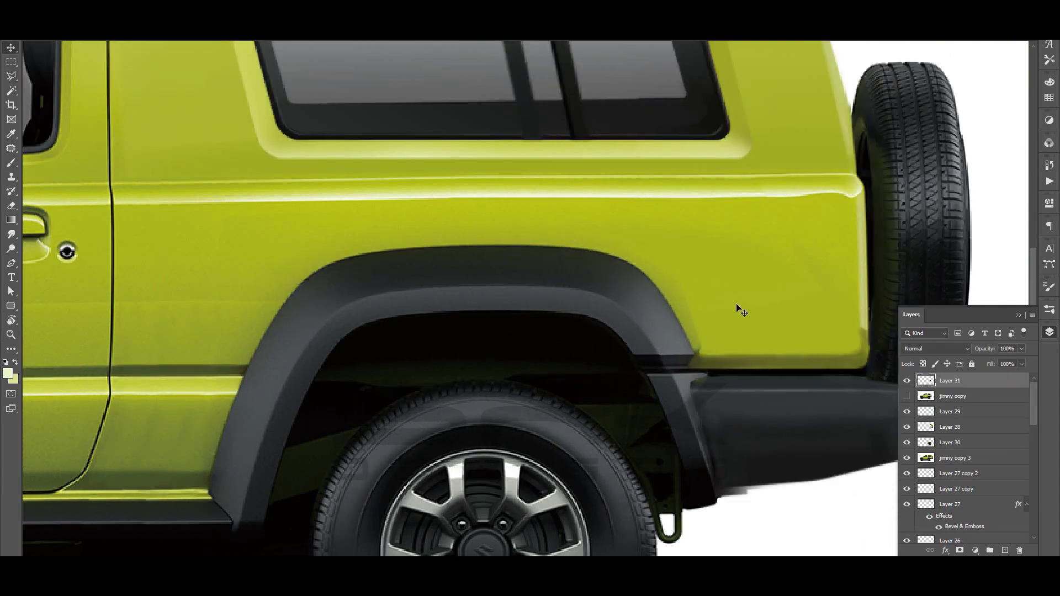
key("e")
key("bracketleft")
key("bracketleft")
key("bracketleft")
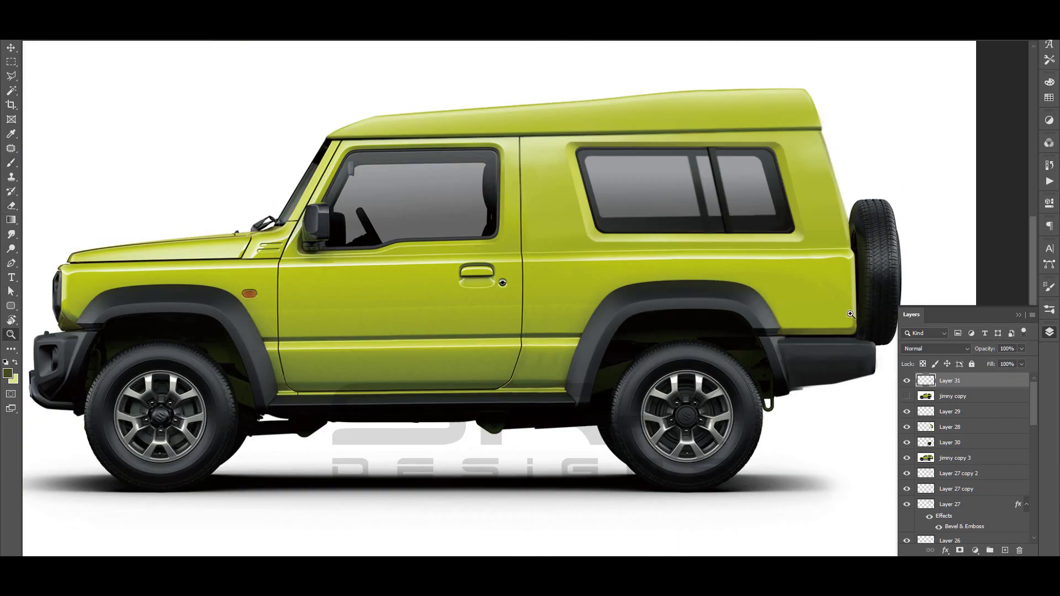
left_click_drag(864, 353, 877, 305)
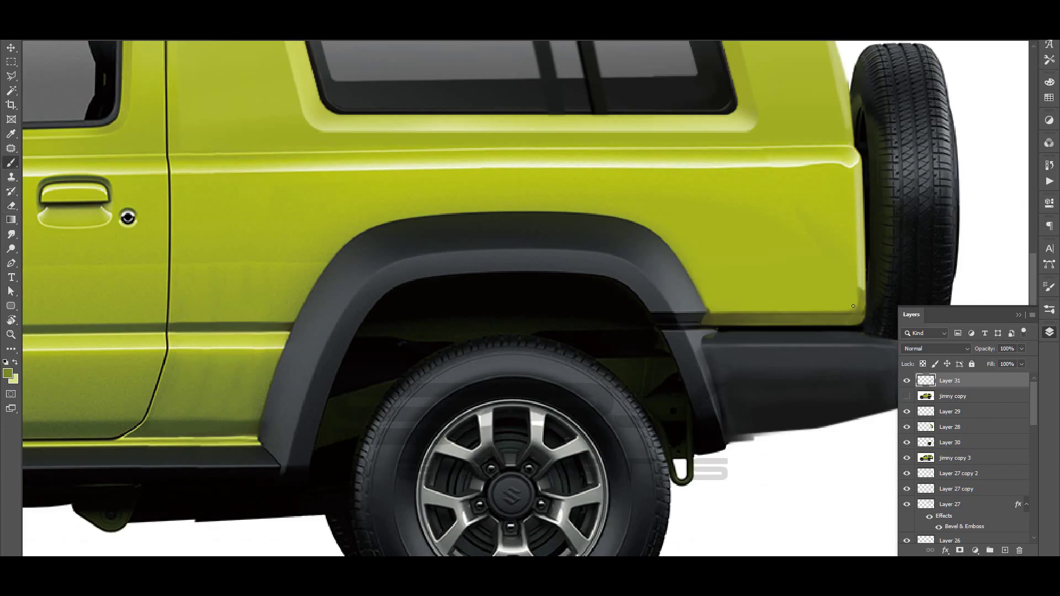
left_click(862, 284, "alt")
scroll(752, 226, "up", 3)
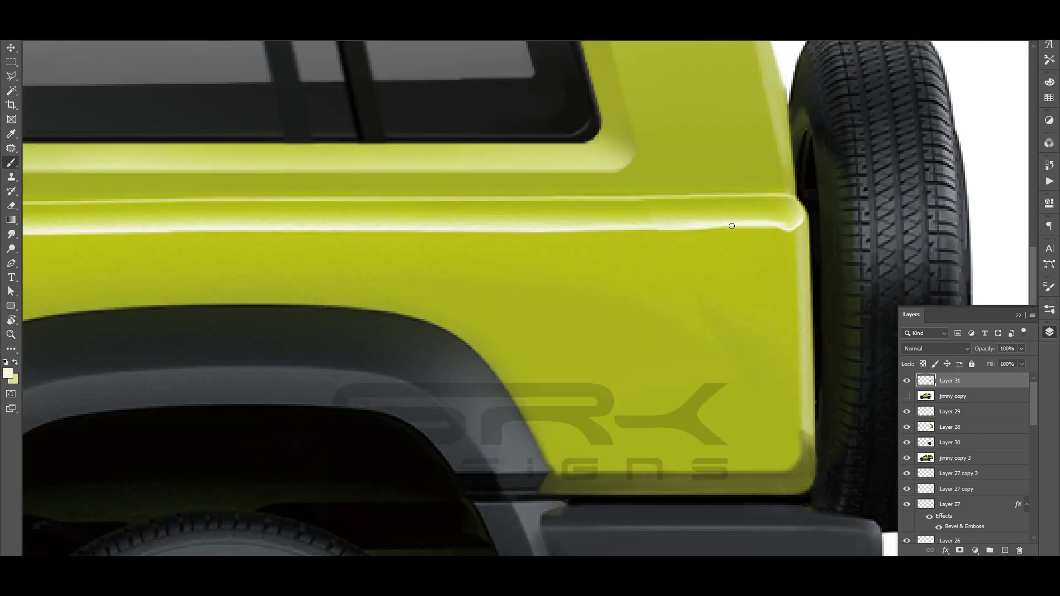
scroll(732, 226, "down", 5)
- Move jimny copy above Layer 31, select the roof edge and paint it on Layer 32
left_click_drag(952, 396, 953, 377)
scroll(735, 200, "up", 4)
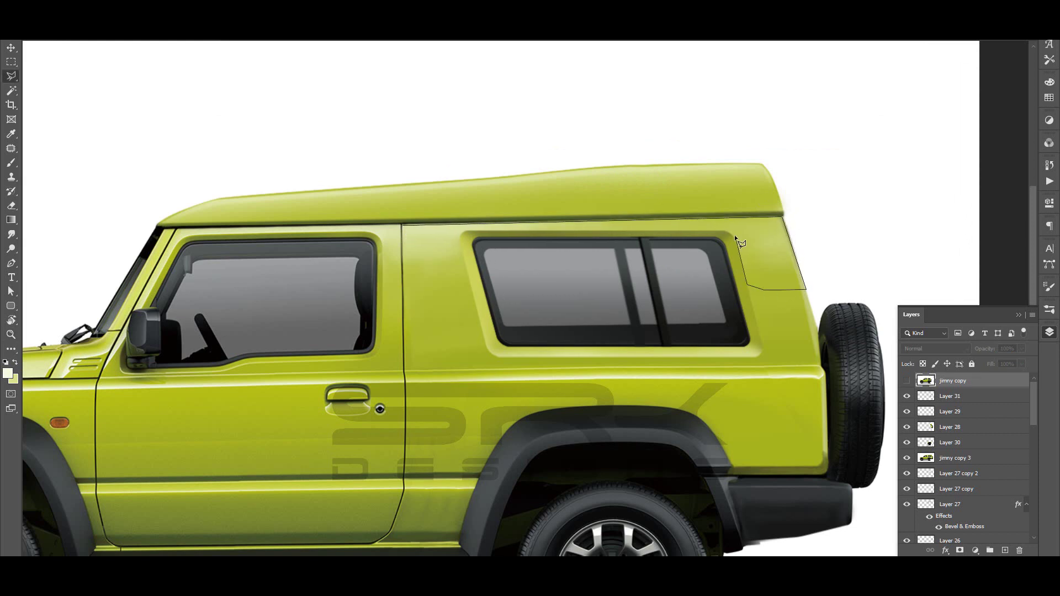
left_click(465, 233)
key("ctrl+shift+alt+n")
key("b")
right_click(495, 197)
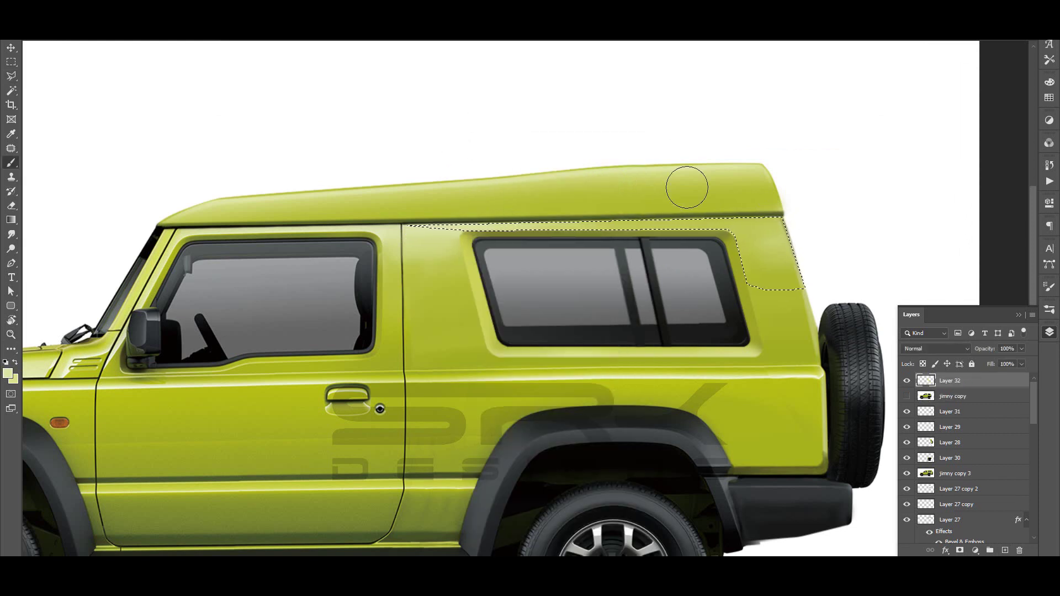
key("ctrl+0")
key("z")
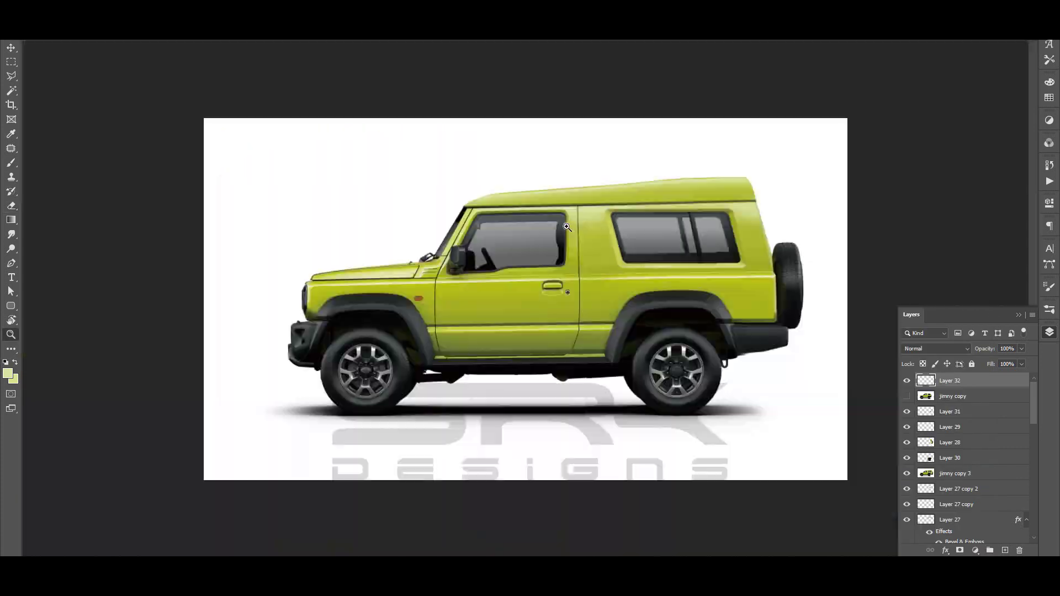
left_click(567, 226)
- Lasso the roof band, paint it on Layer 33 and merge it into Layer 32
key("l")
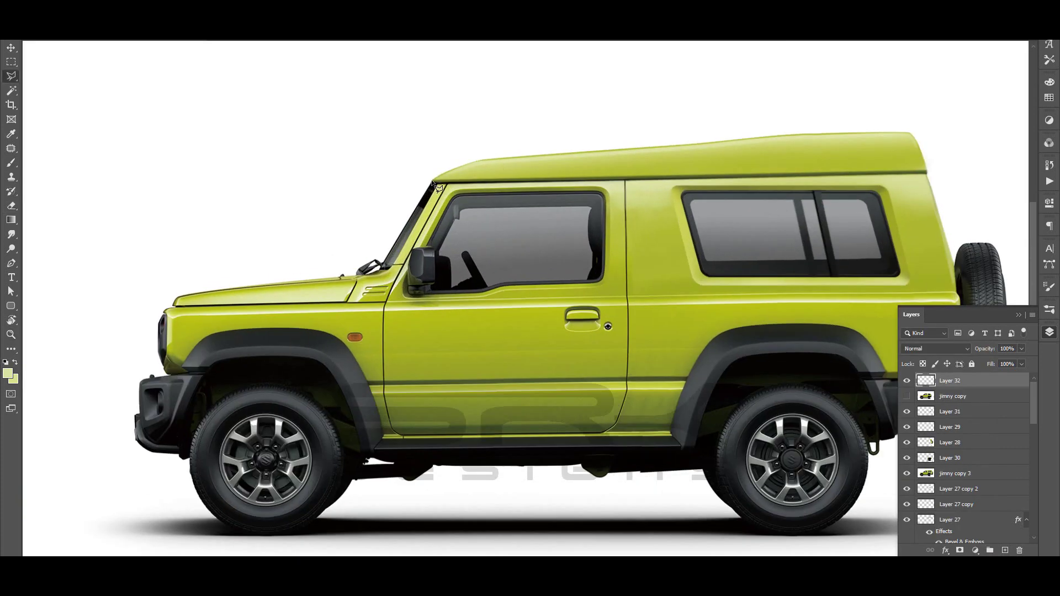
left_click(434, 180)
double_click(928, 173)
key("ctrl+shift+alt+n")
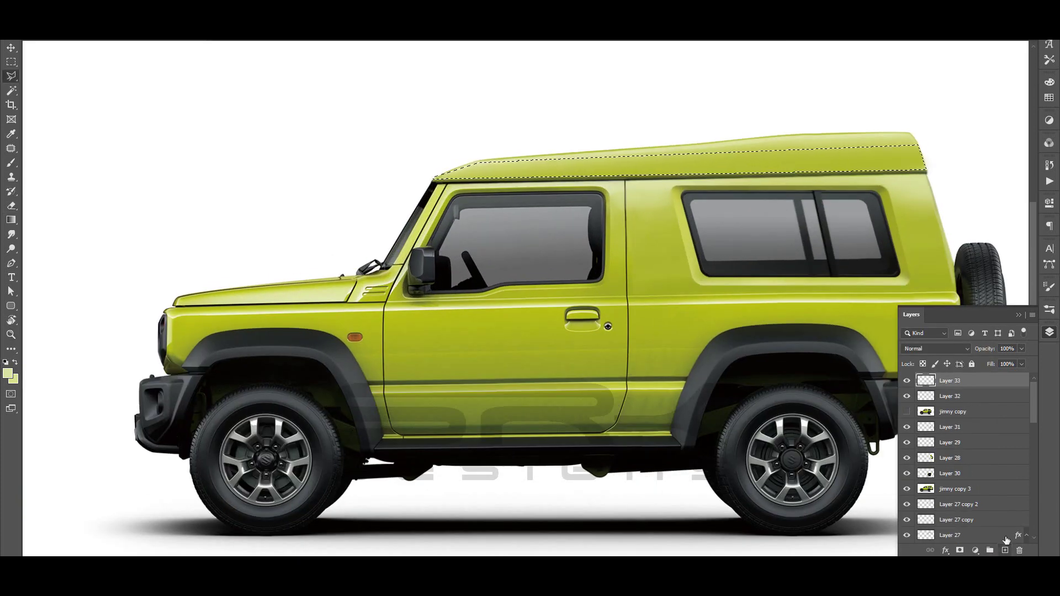
key("ctrl+0")
key("z")
key("b")
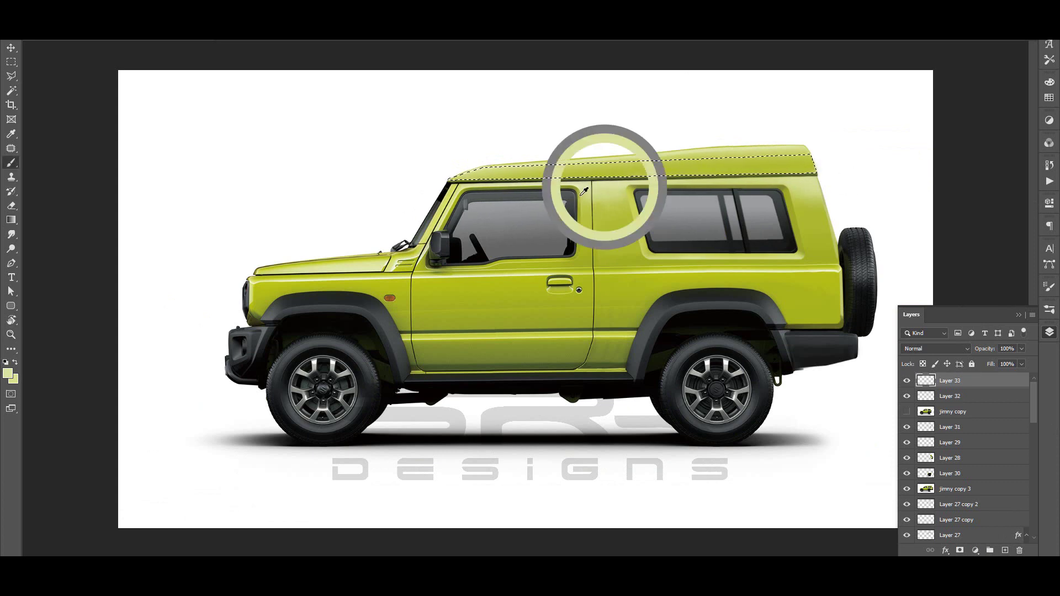
key("z")
key("ctrl+minus")
key("ctrl+minus")
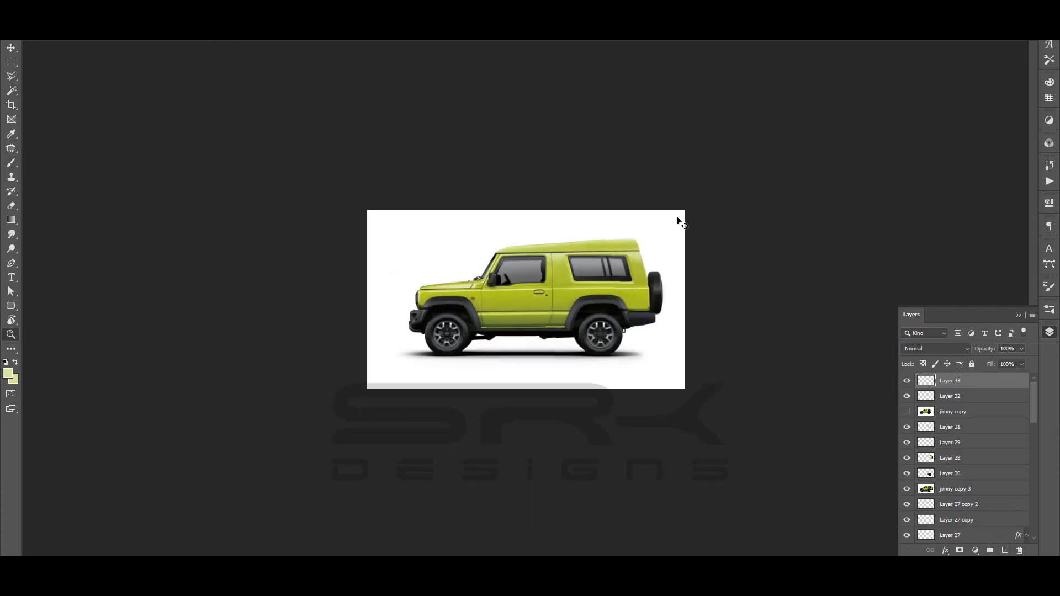
key("ctrl+plus")
key("ctrl+plus")
key("ctrl+minus")
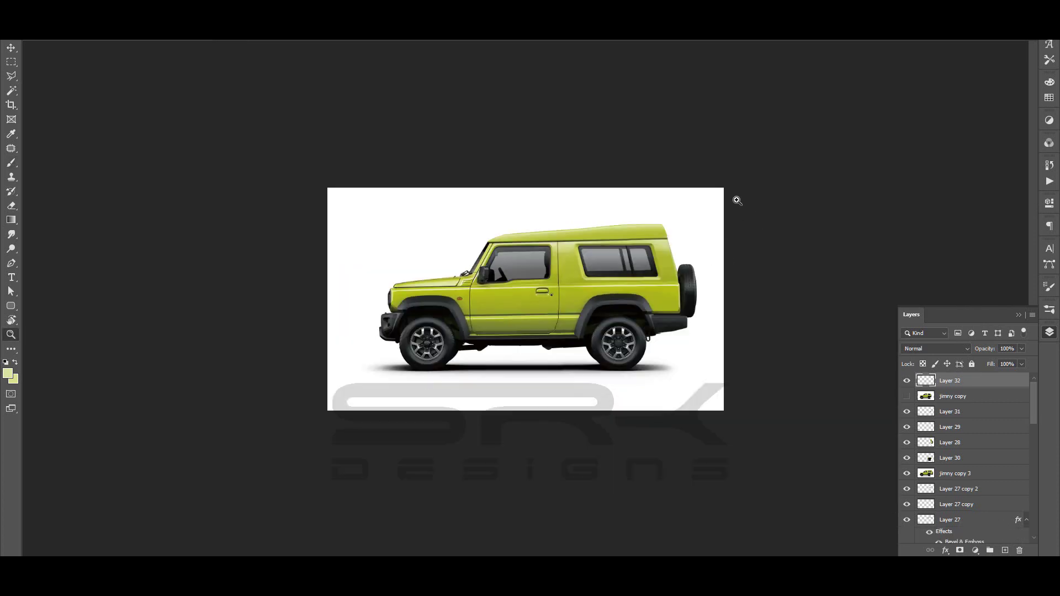
key("ctrl+e")
- Add a Hue/Saturation adjustment layer targeting the Yellows range
left_click(975, 551)
left_click(933, 443)
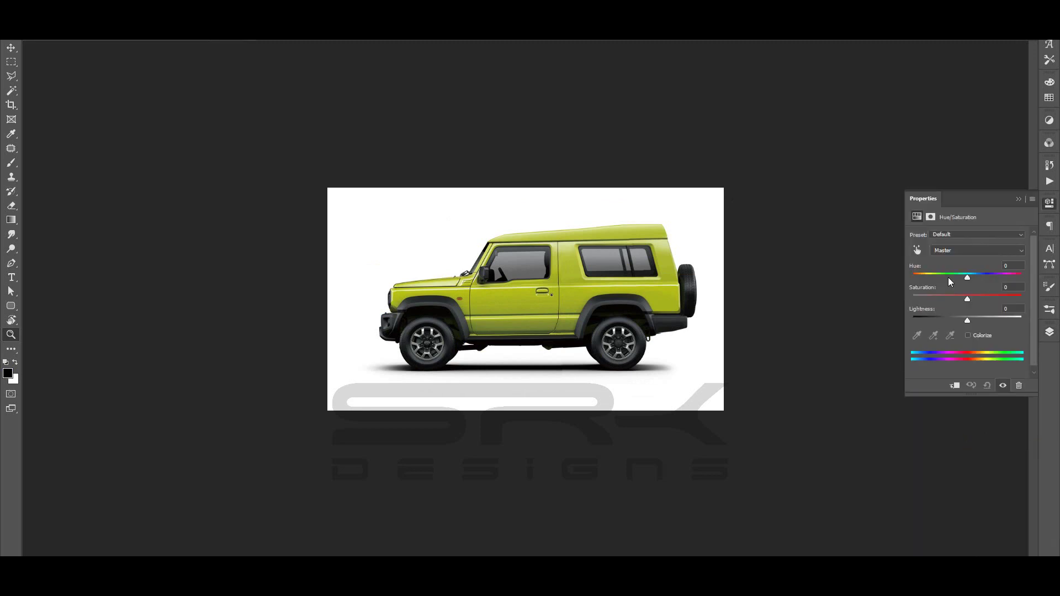
left_click(977, 250)
left_click(970, 279)
left_click(978, 250)
left_click(966, 270)
- Set Hue to about -1, Saturation about -36 and Lightness about +61 for a pale olive body
mouse_move(968, 298)
left_mouse_down()
mouse_move(950, 298)
mouse_move(979, 278)
mouse_move(967, 277)
left_mouse_up()
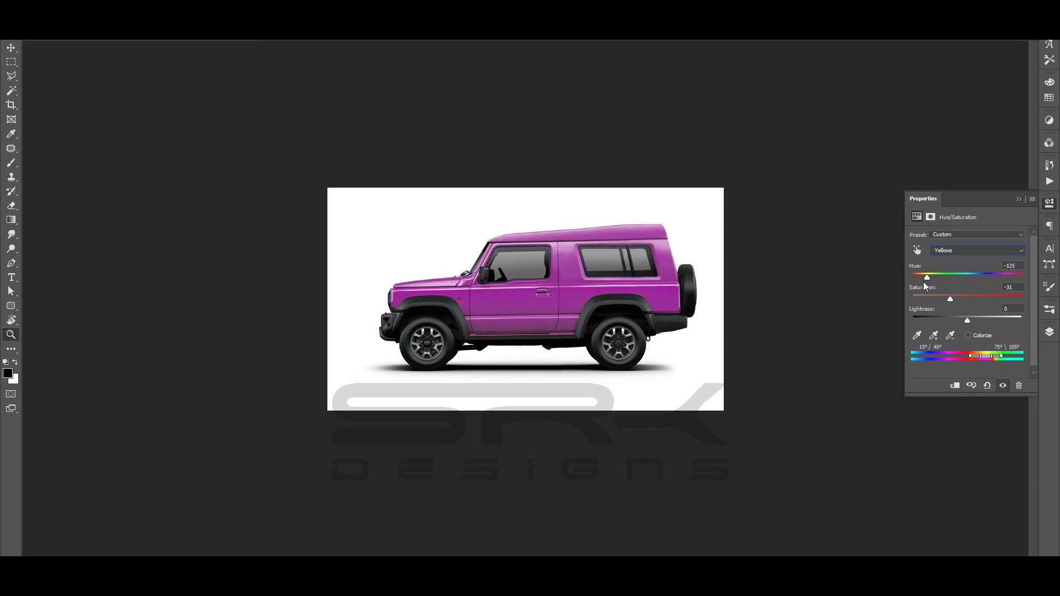
left_click_drag(968, 320, 984, 320)
left_click_drag(969, 278, 966, 277)
left_click_drag(950, 299, 967, 278)
left_click_drag(983, 321, 1005, 320)
left_click_drag(946, 299, 946, 299)
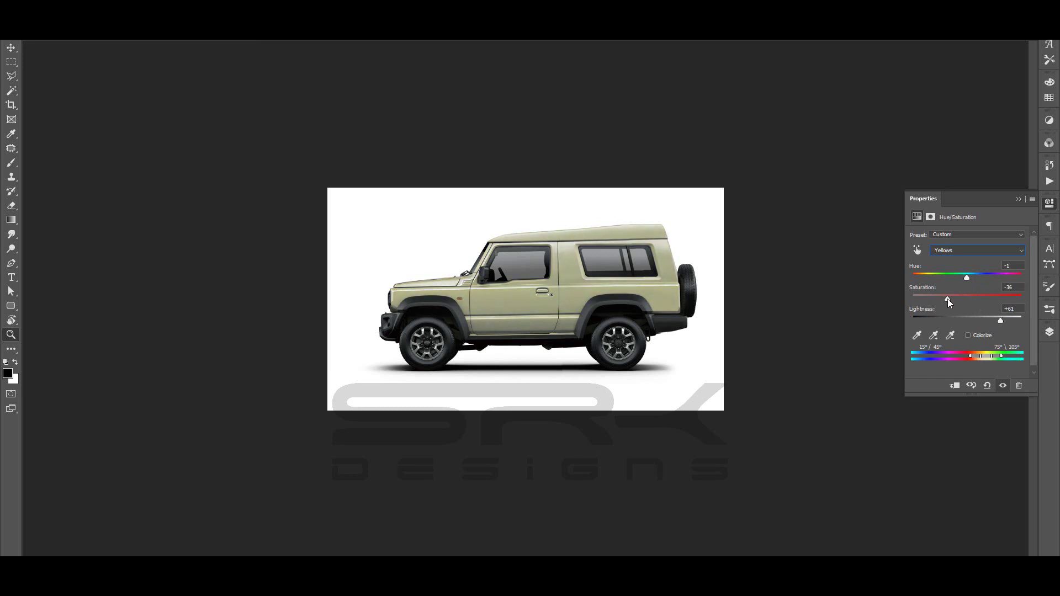
mouse_move(1005, 321)
left_mouse_down()
mouse_move(1015, 320)
mouse_move(978, 321)
left_mouse_up()
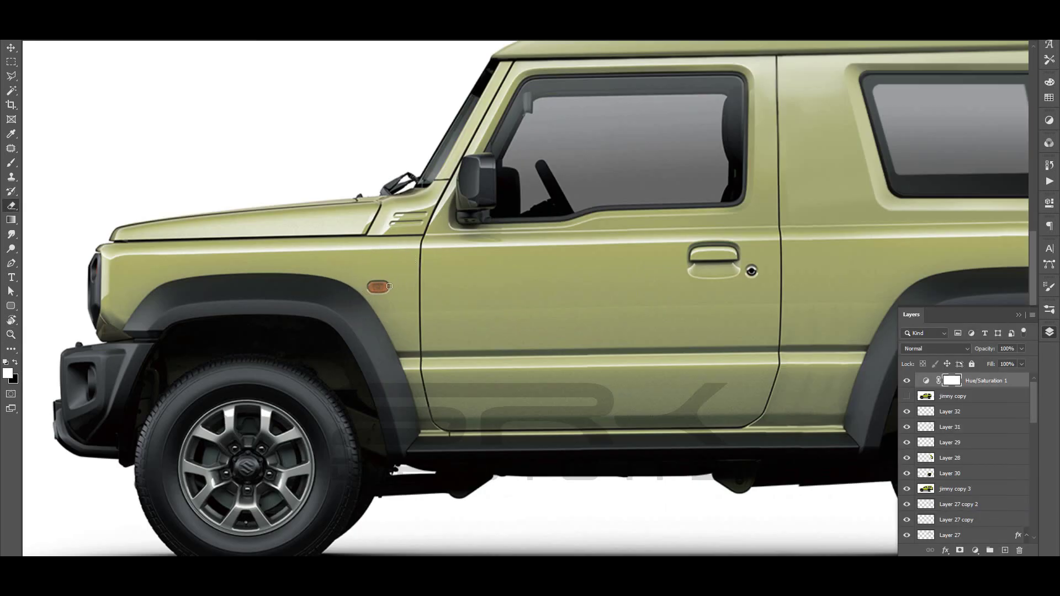
- Trace the front roofline of the raised roof with a curved Pen path
key("z")
key("ctrl+0")
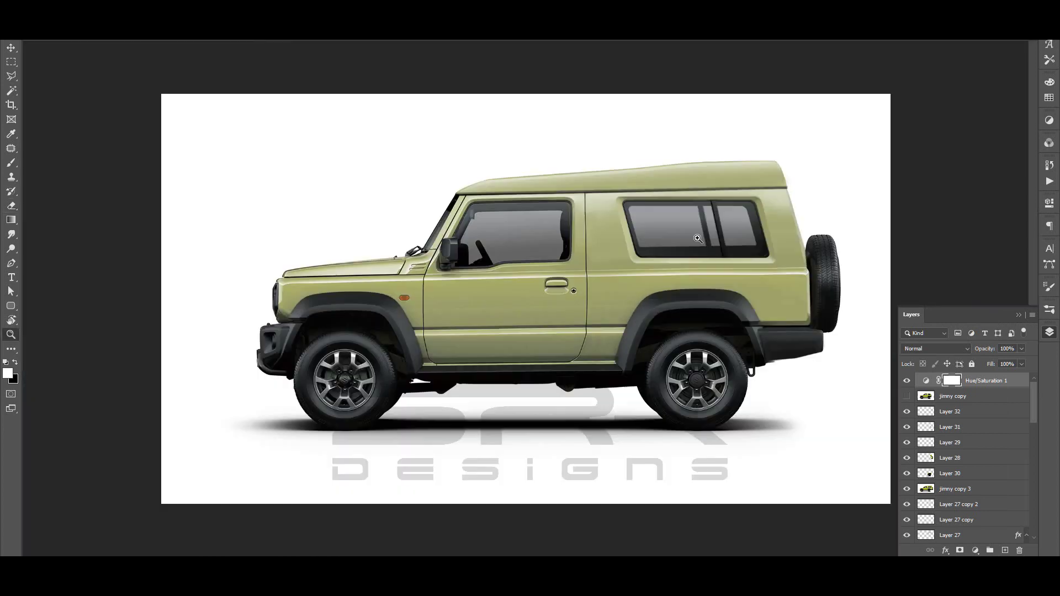
left_click(492, 193)
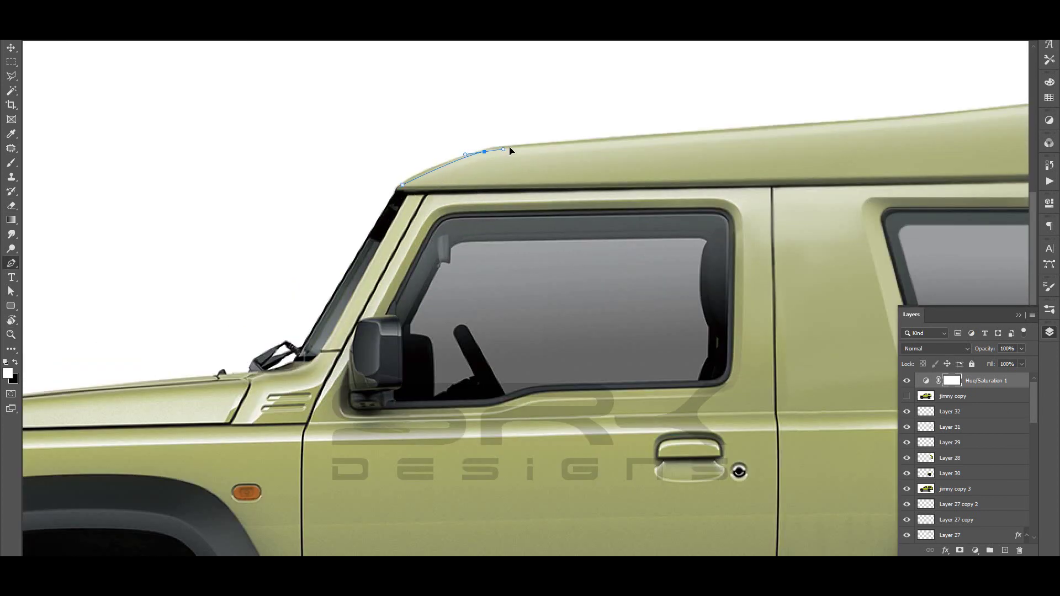
left_click_drag(695, 158, 714, 156)
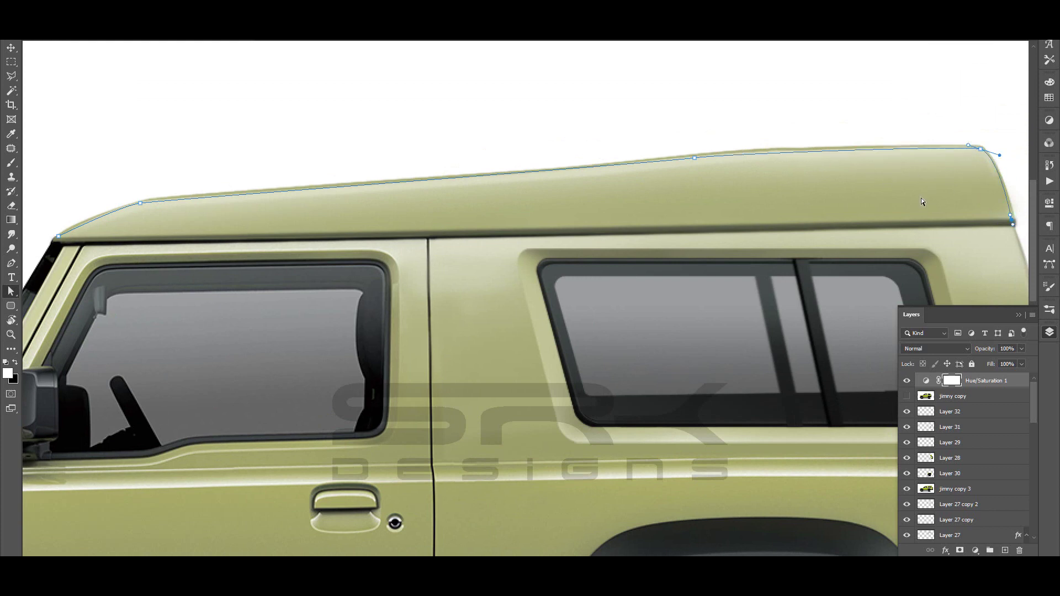
scroll(475, 207, "left", 3)
right_click(187, 224)
key("Escape")
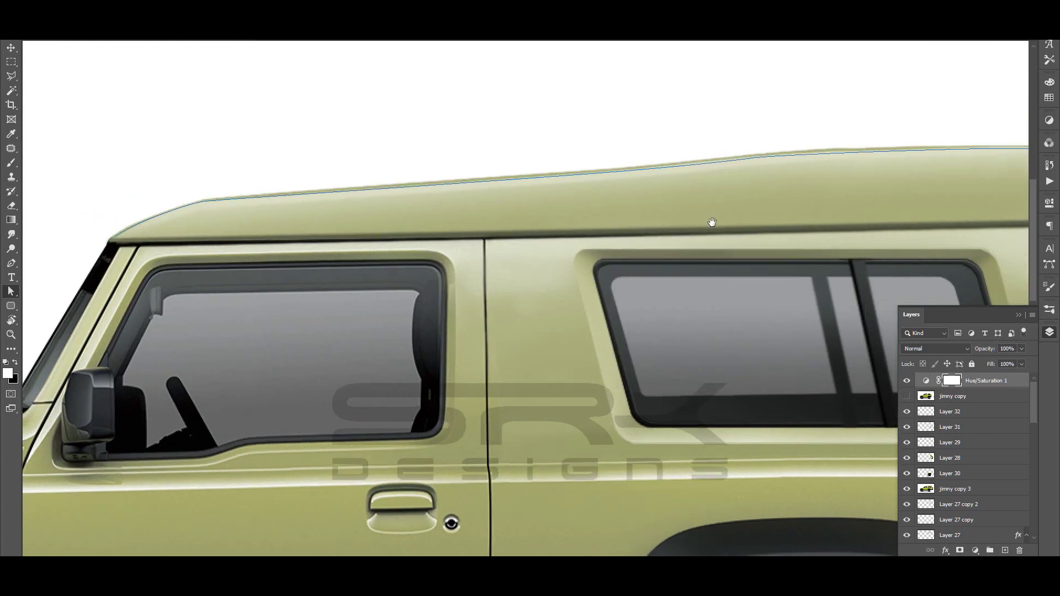
- Stroke the roofline path with a white brush on new Layer 33, then hide the path
key("b")
key("ctrl+0")
right_click(778, 133)
key("Escape")
key("ctrl+shift+alt+n")
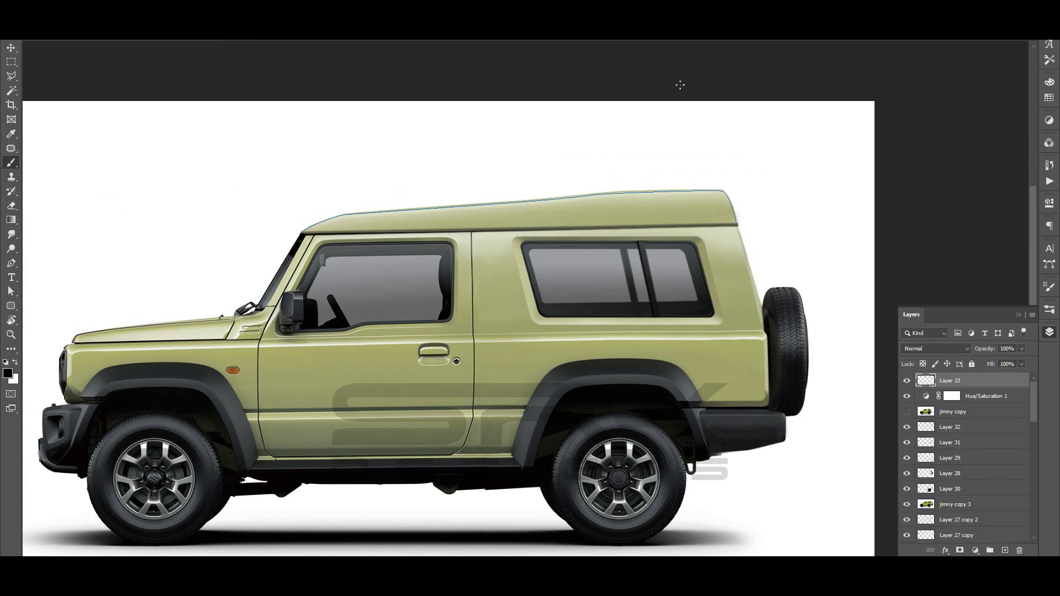
key("x")
key("a")
key("Return")
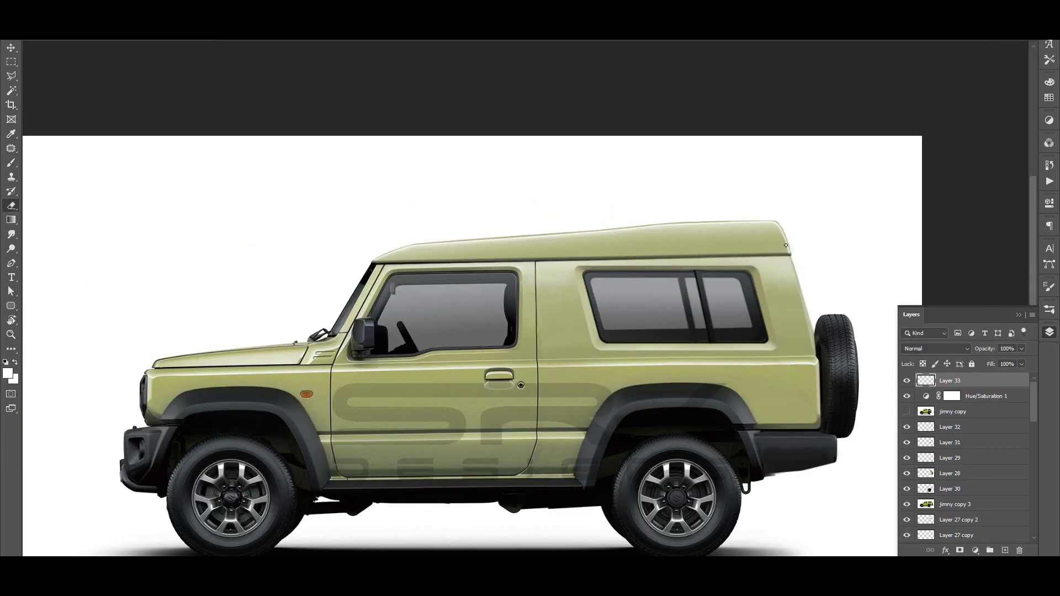
- Adjust the soft eraser size and reframe the view on the car
right_click(776, 288)
key("Escape")
key("z")
left_click(558, 229, "alt")
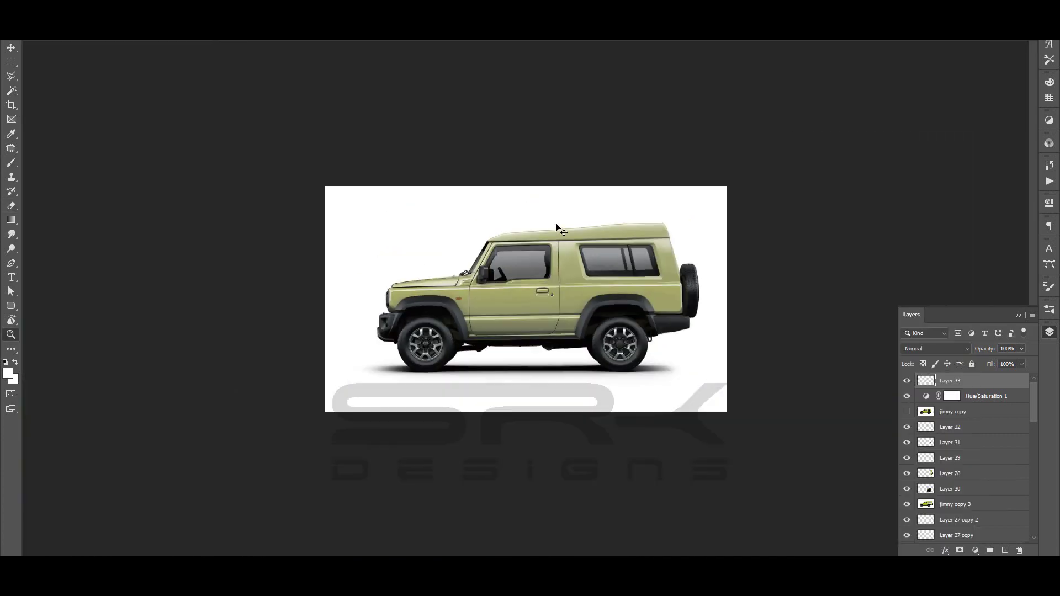
left_click(674, 207)
left_click(578, 206)
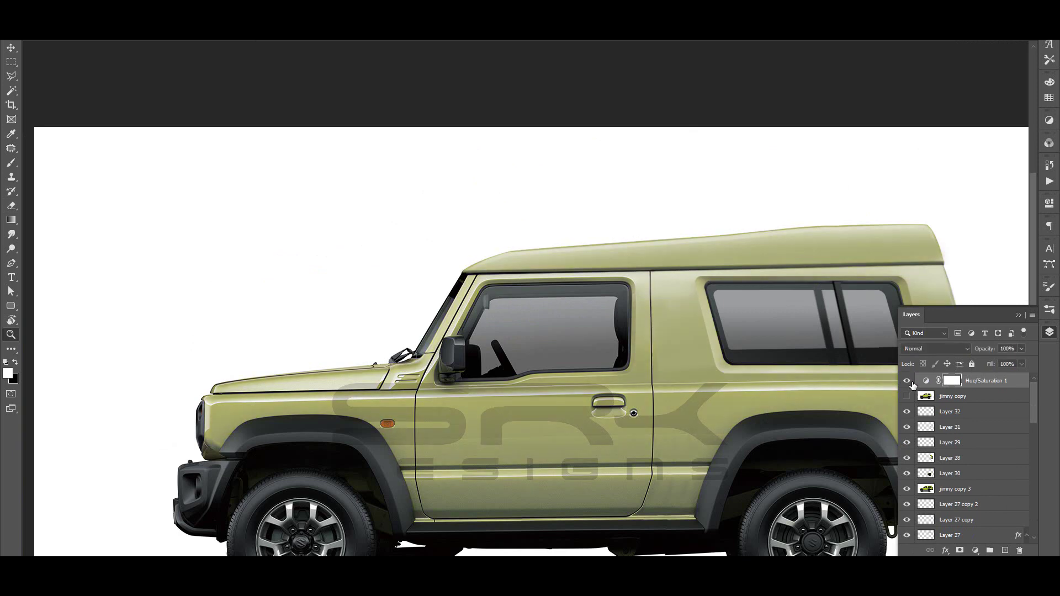
- Sample the body green, add a new layer, and re-enable Hue/Saturation 1
key("b")
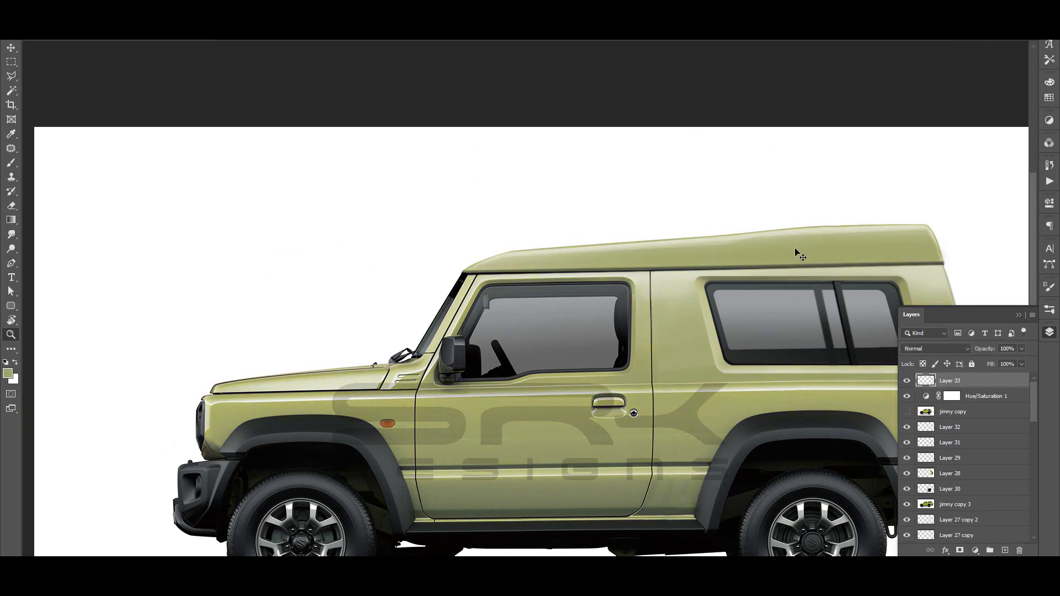
left_click(797, 253, "alt")
key("ctrl+shift+alt+n")
key("ctrl+minus")
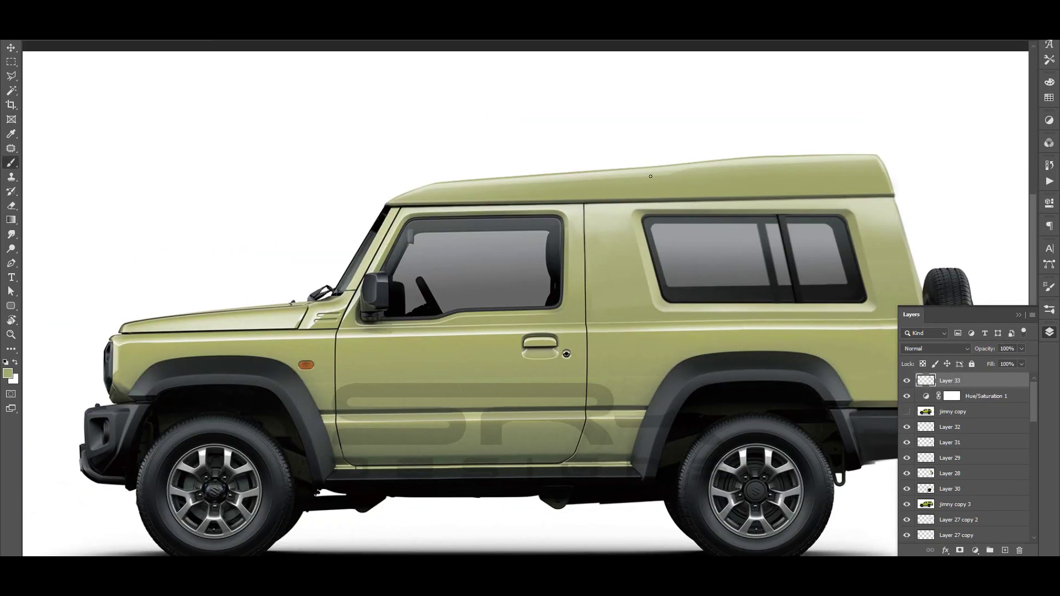
left_click(911, 396)
left_click(928, 393)
key("alt+bracketright")
- Lasso-select the roof and add Layer 34 for roof shading
key("z")
left_click_drag(732, 176, 657, 228)
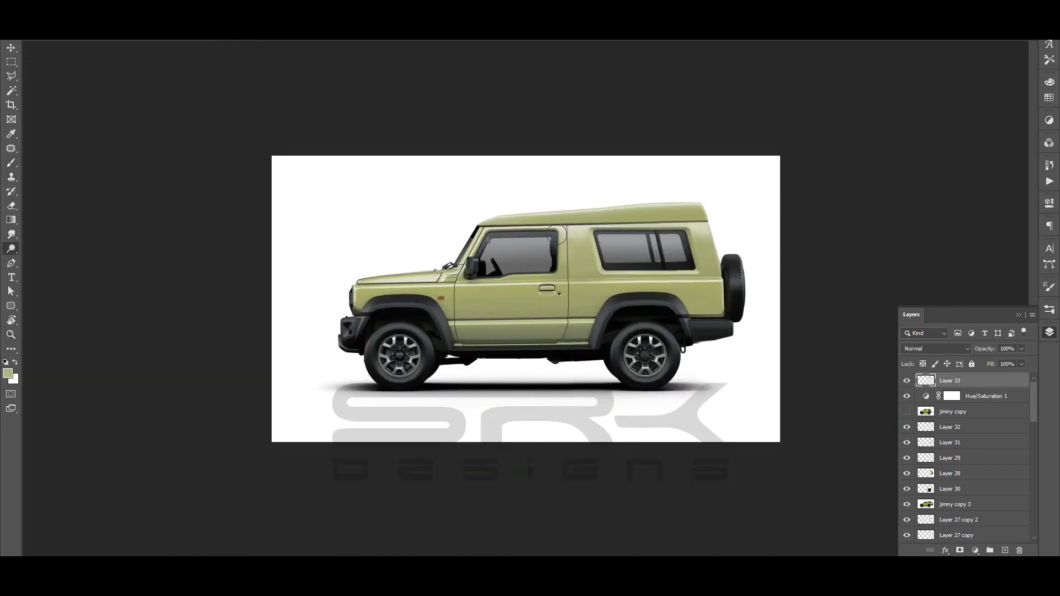
key("z")
left_click_drag(724, 220, 661, 230)
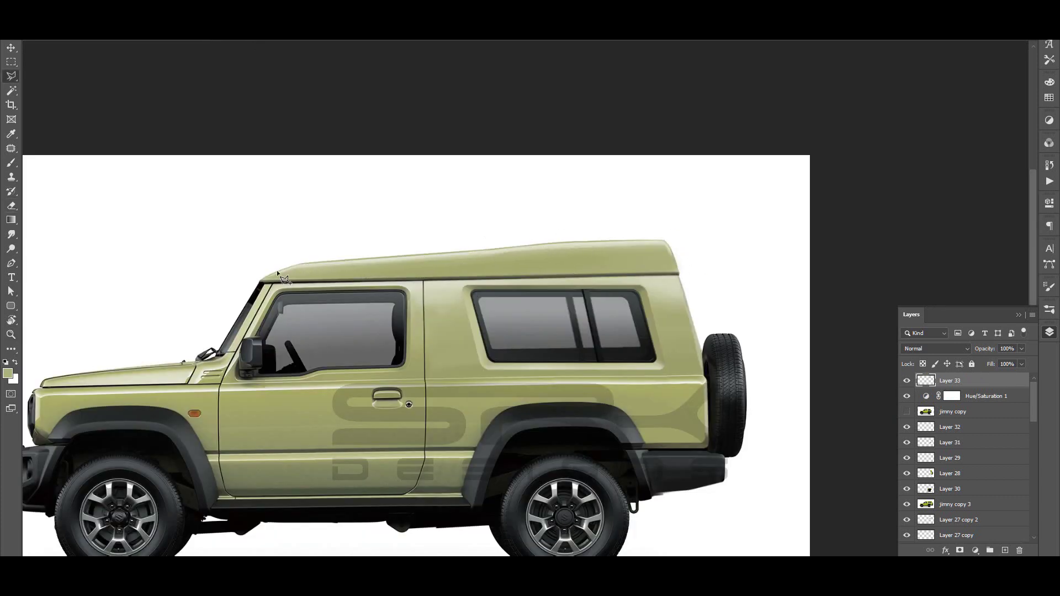
left_click(265, 280)
key("ctrl+shift+alt+n")
- Paint light beige sampled from the front fender across the selected roof
key("b")
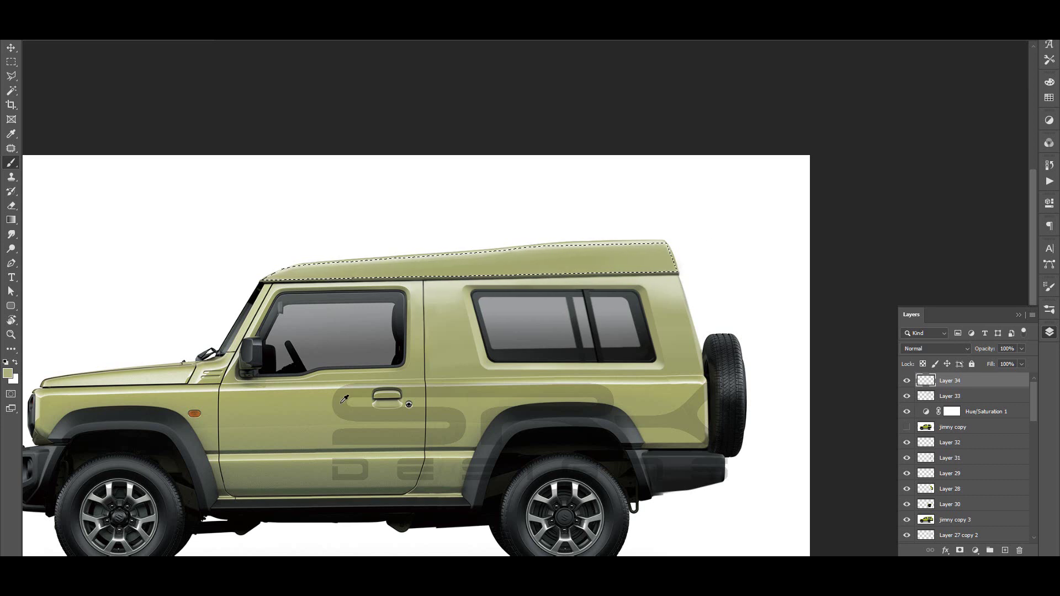
left_click(174, 376, "alt")
left_click_drag(299, 271, 617, 251)
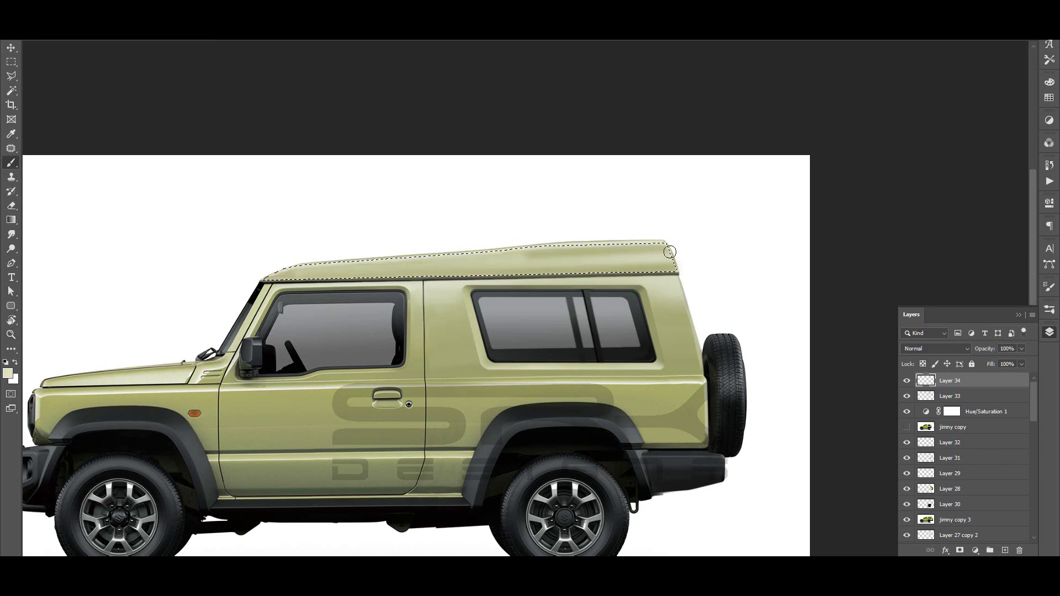
scroll(616, 251, "down", 5)
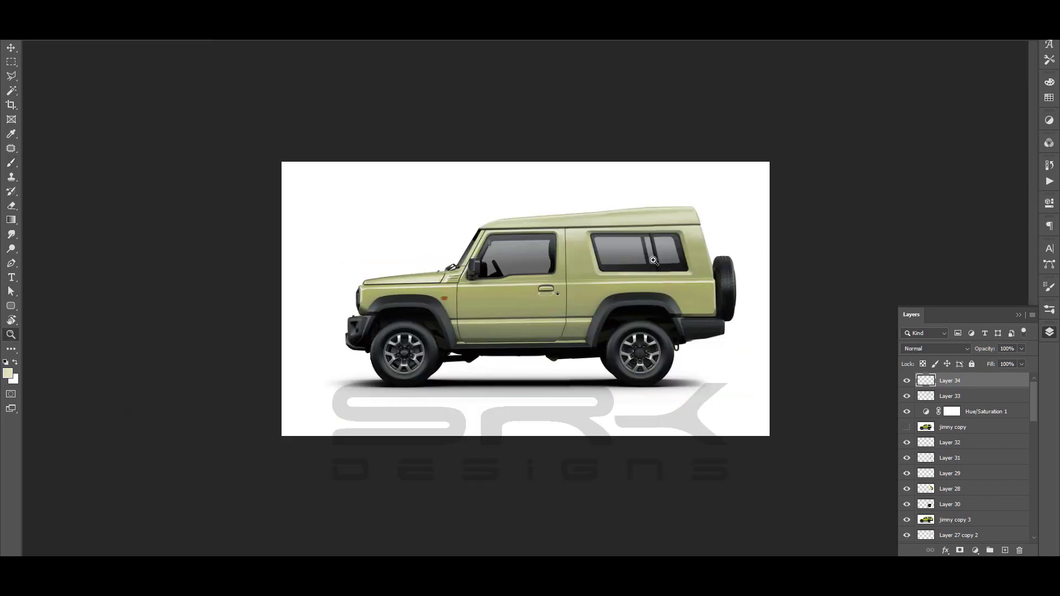
scroll(513, 190, "up", 1)
scroll(708, 227, "down", 3)
scroll(703, 180, "up", 2)
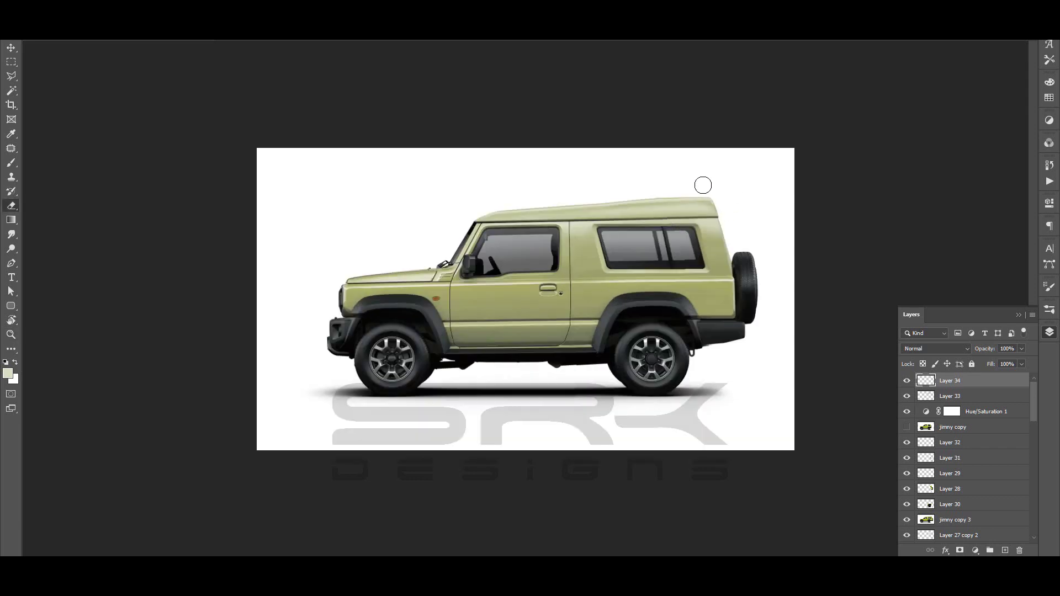
scroll(703, 180, "down", 1)
- Stamp all layers into a new layer and flip it vertically
scroll(972, 458, "down", 10)
left_click(988, 535, "shift")
key("ctrl+alt+shift+e")
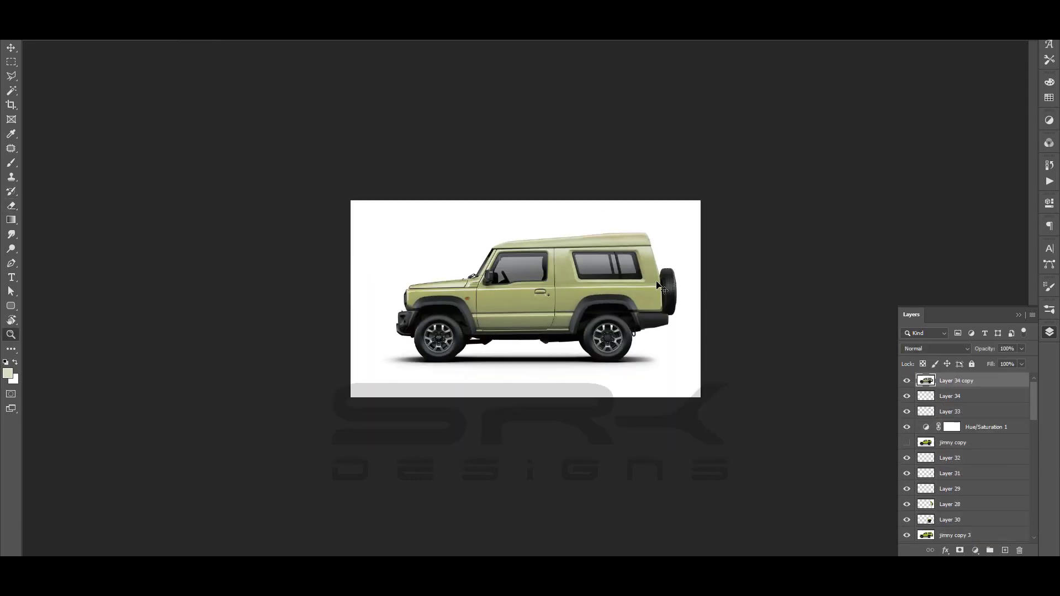
key("ctrl+t")
right_click(622, 269)
left_click(685, 465)
key("Return")
- Move the flipped copy under the wheels and apply a vertical 113-pixel Motion Blur
left_click_drag(1022, 349, 982, 361)
left_click_drag(640, 376, 640, 503)
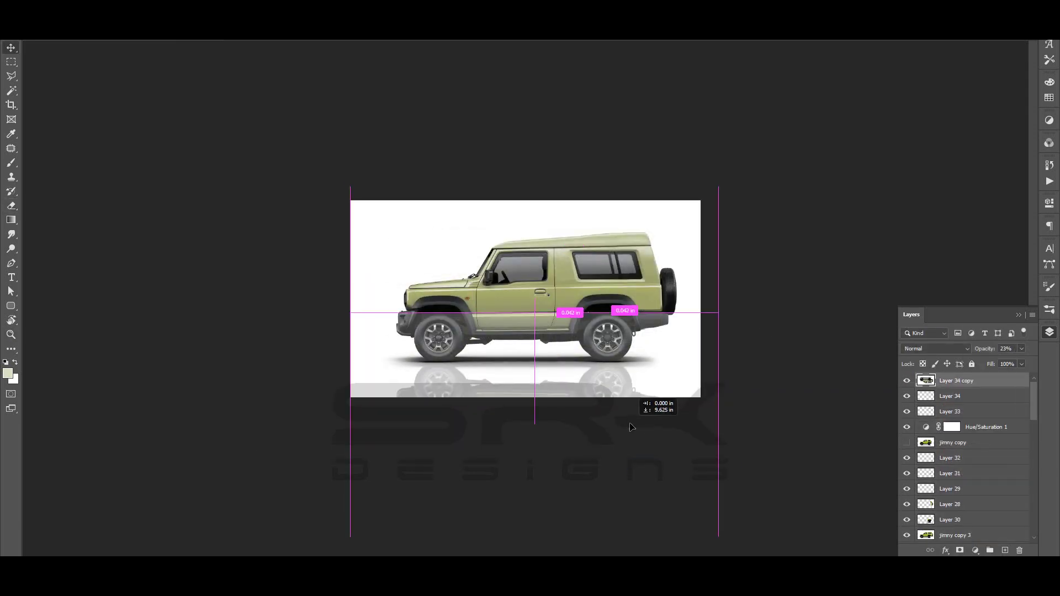
left_click(149, 33)
left_click(324, 188)
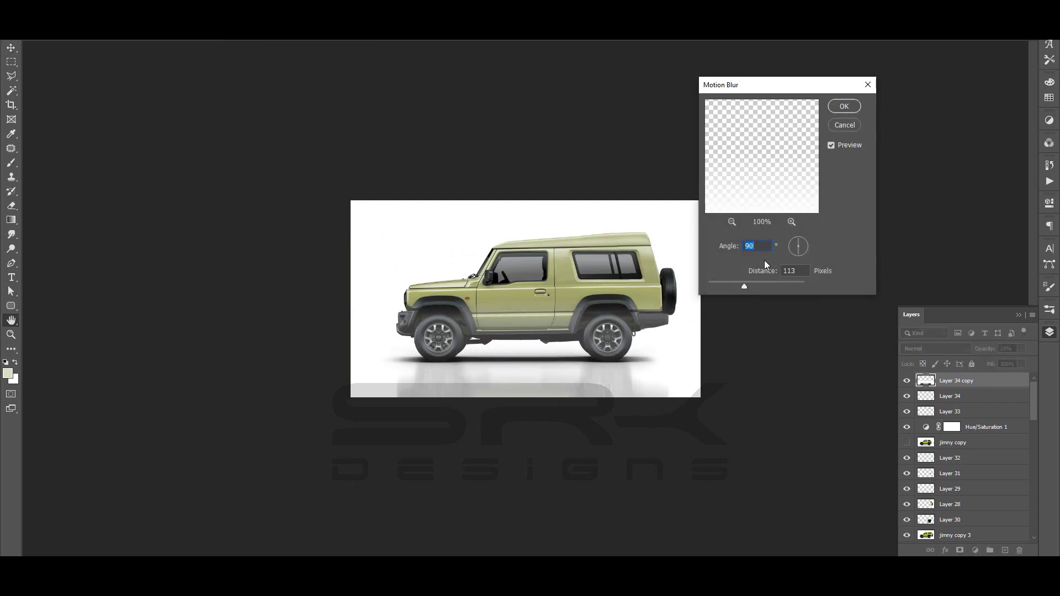
left_click(845, 106)
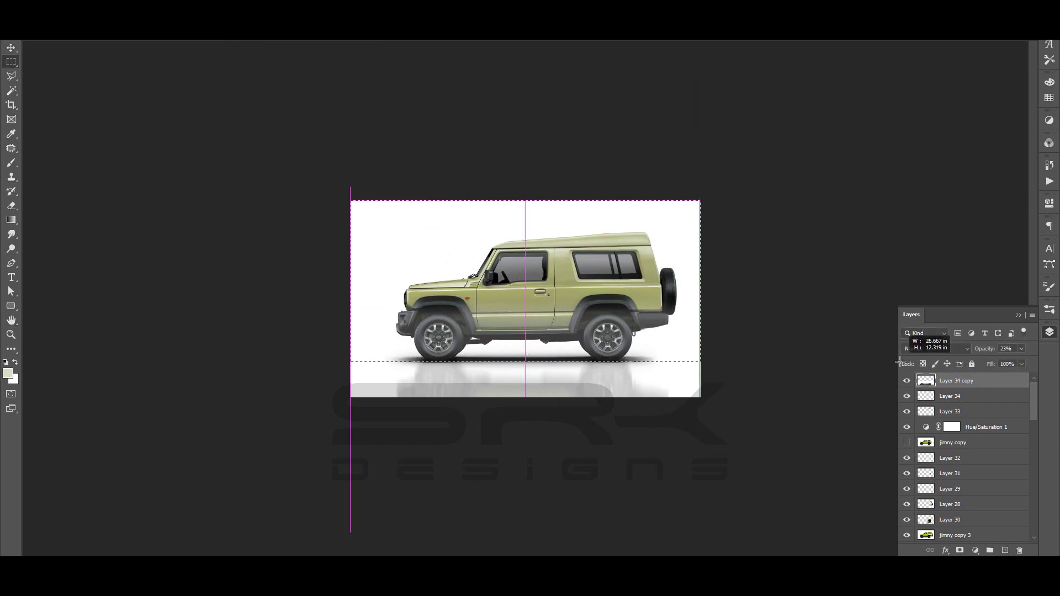
- Try the Eraser, dismiss the locked-layer warning, and zoom in on the finished van
key("e")
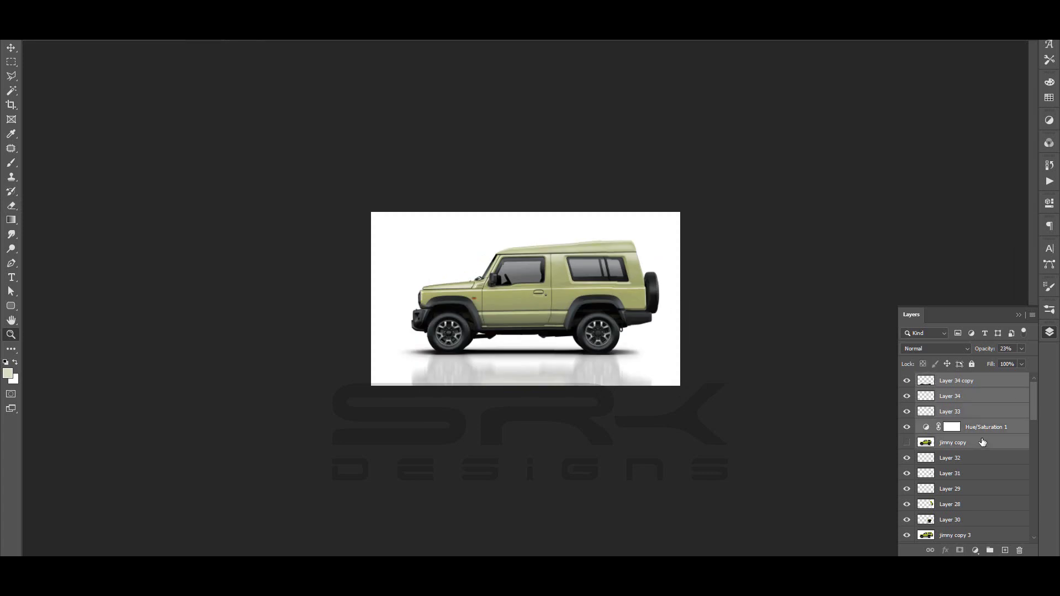
key("Return")
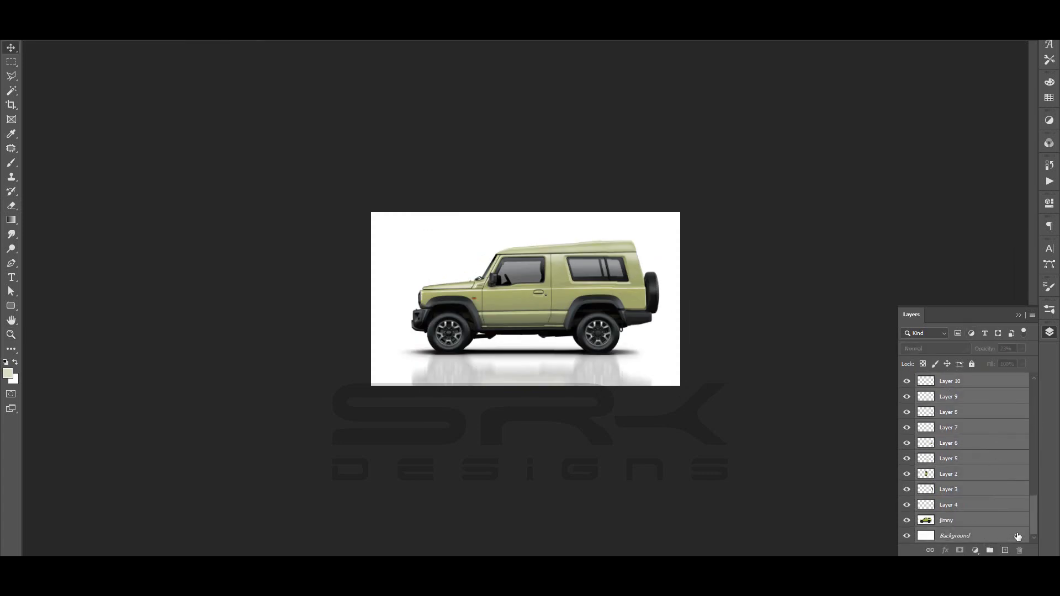
key("z")
left_click(760, 248)
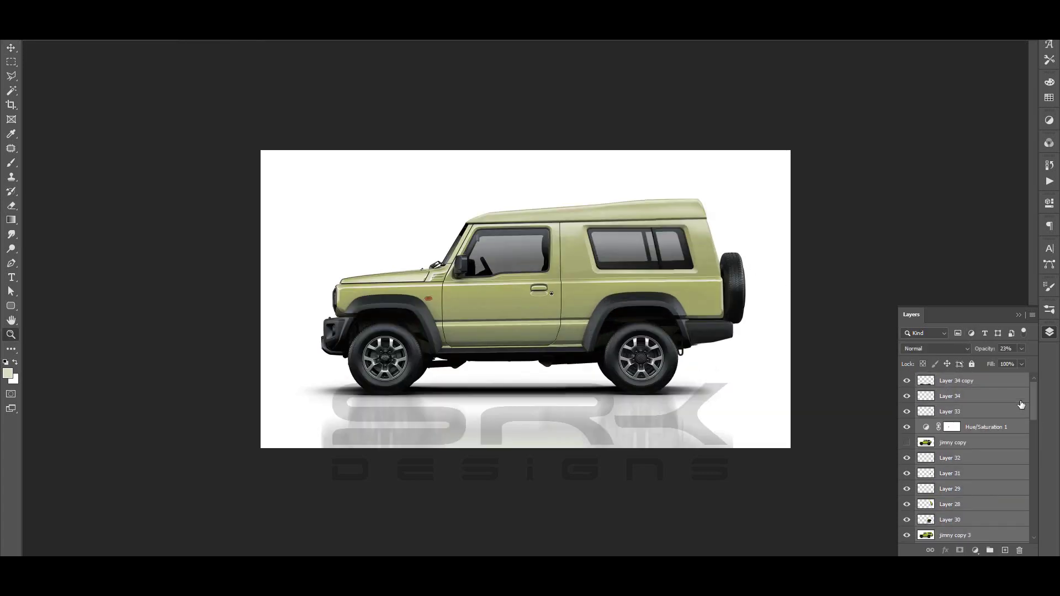